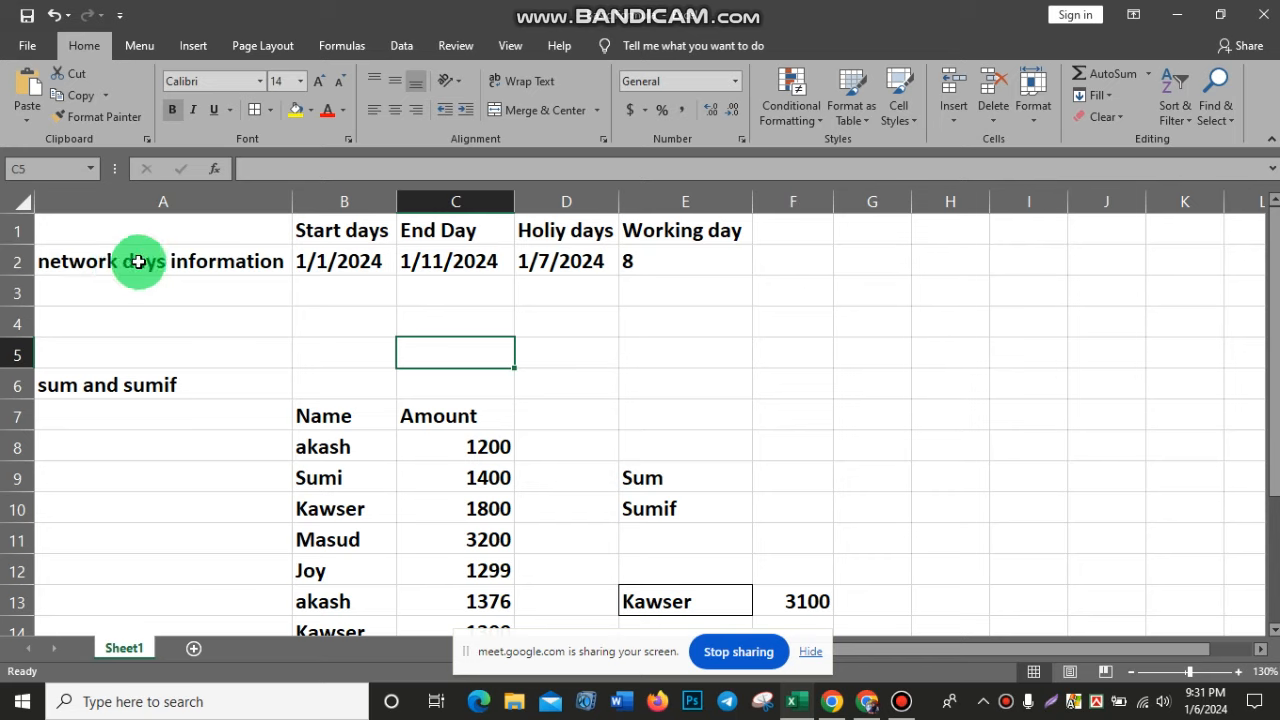
Step: Review the start date, end date, holiday and working day entries in row 2
{"action": "left_click", "coordinate": [228, 259]}
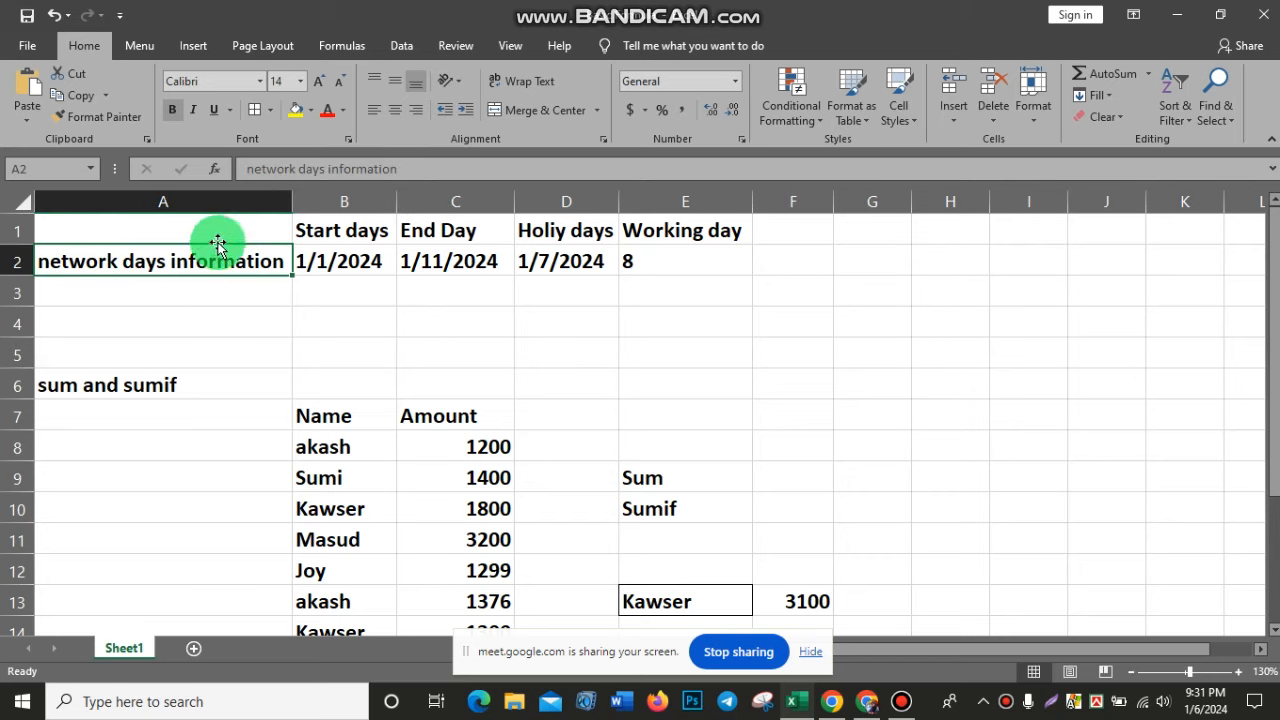
{"action": "left_click", "coordinate": [497, 310]}
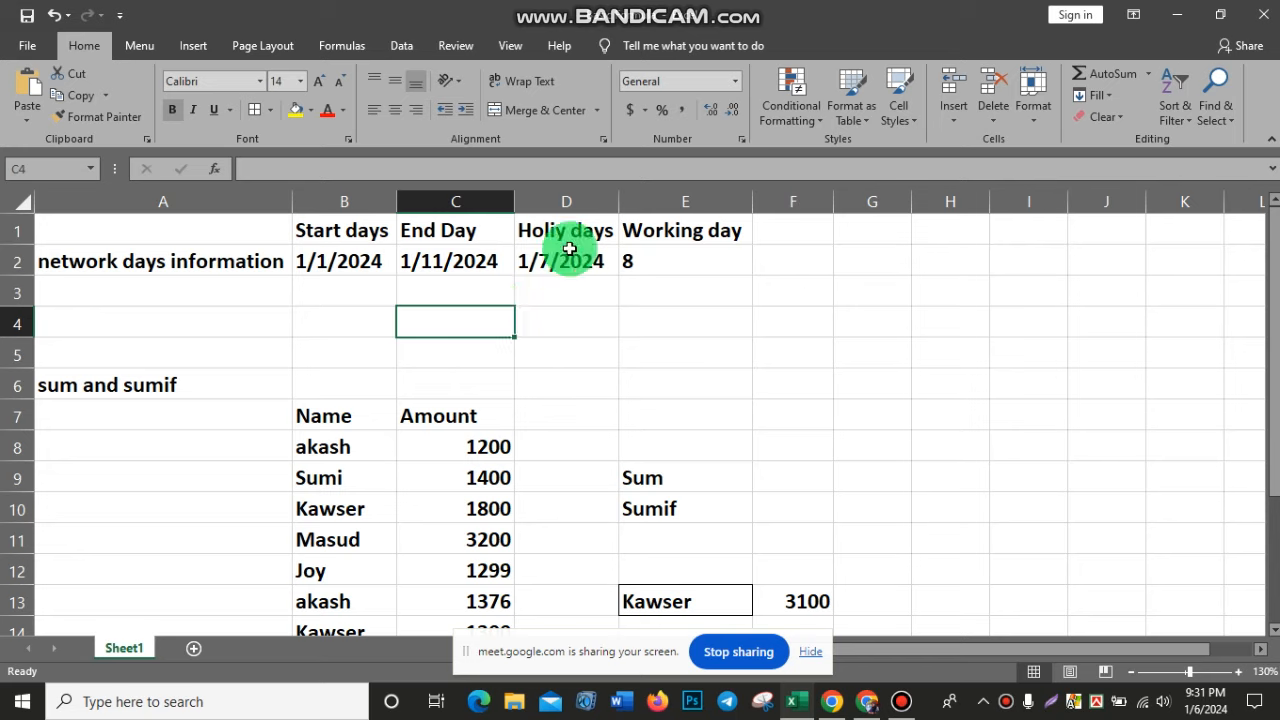
{"action": "left_click", "coordinate": [680, 261]}
{"action": "left_click", "coordinate": [364, 274]}
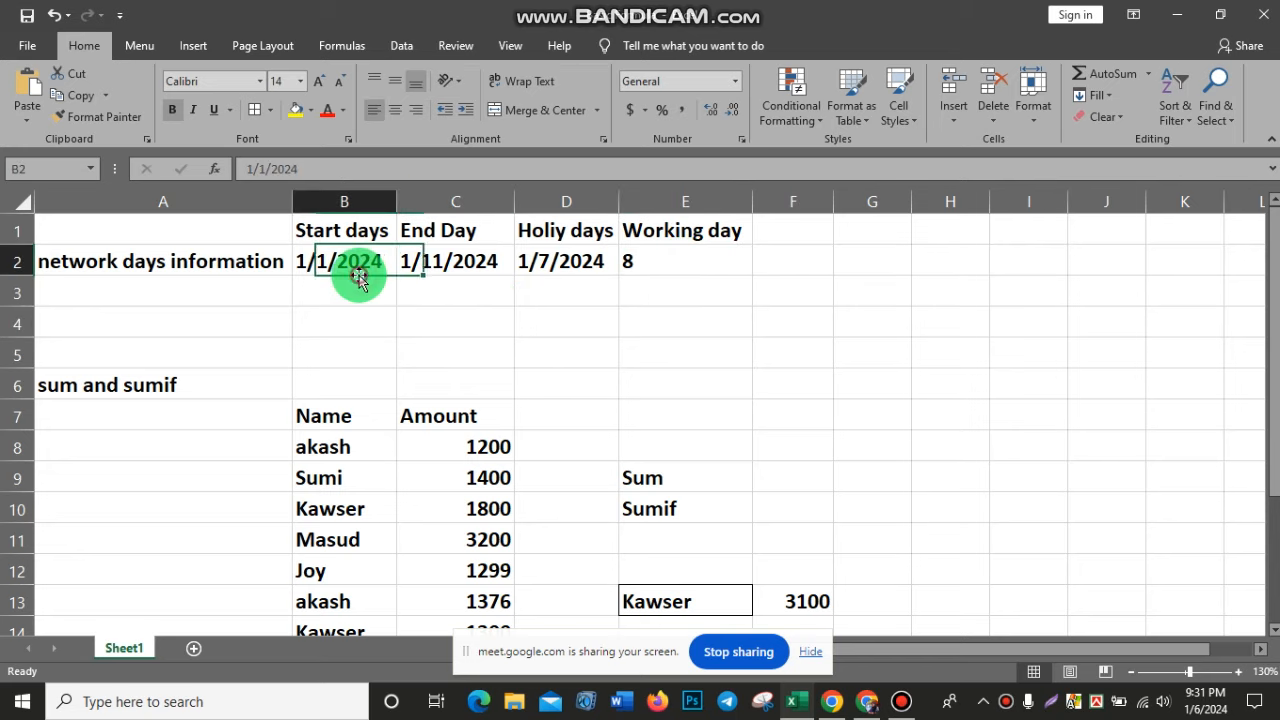
{"action": "left_click", "coordinate": [488, 261]}
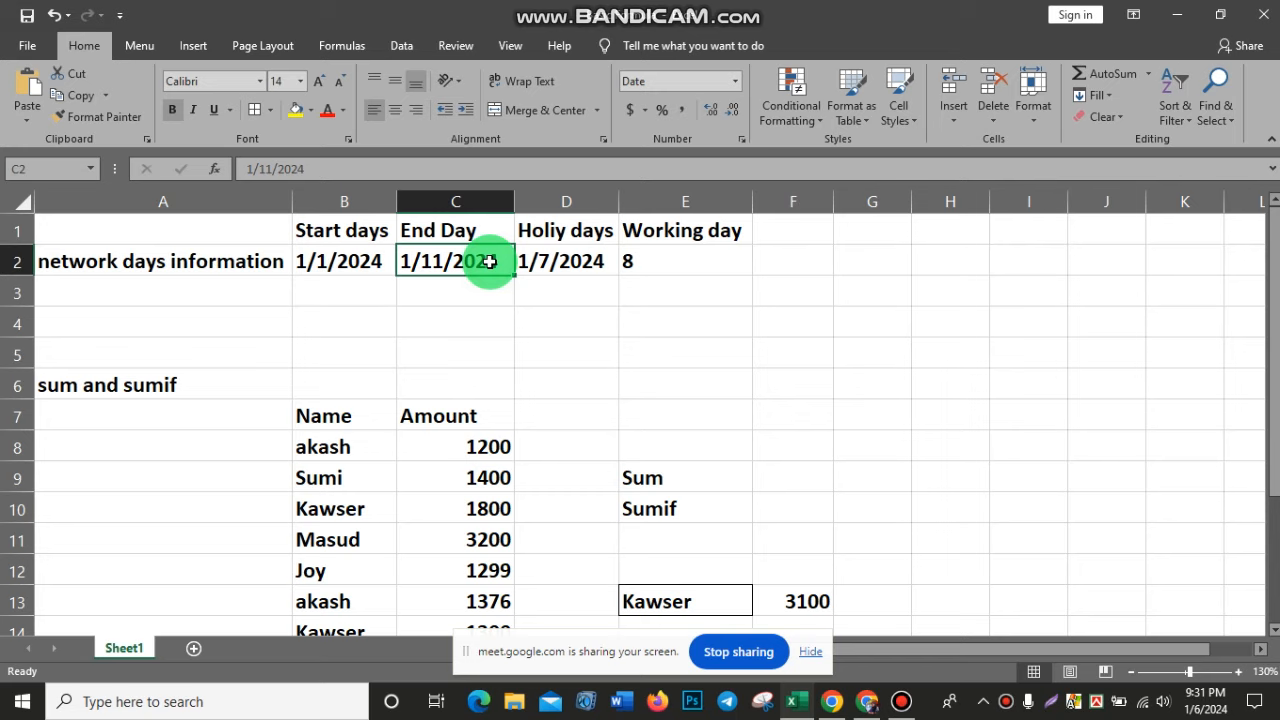
{"action": "left_click", "coordinate": [563, 260]}
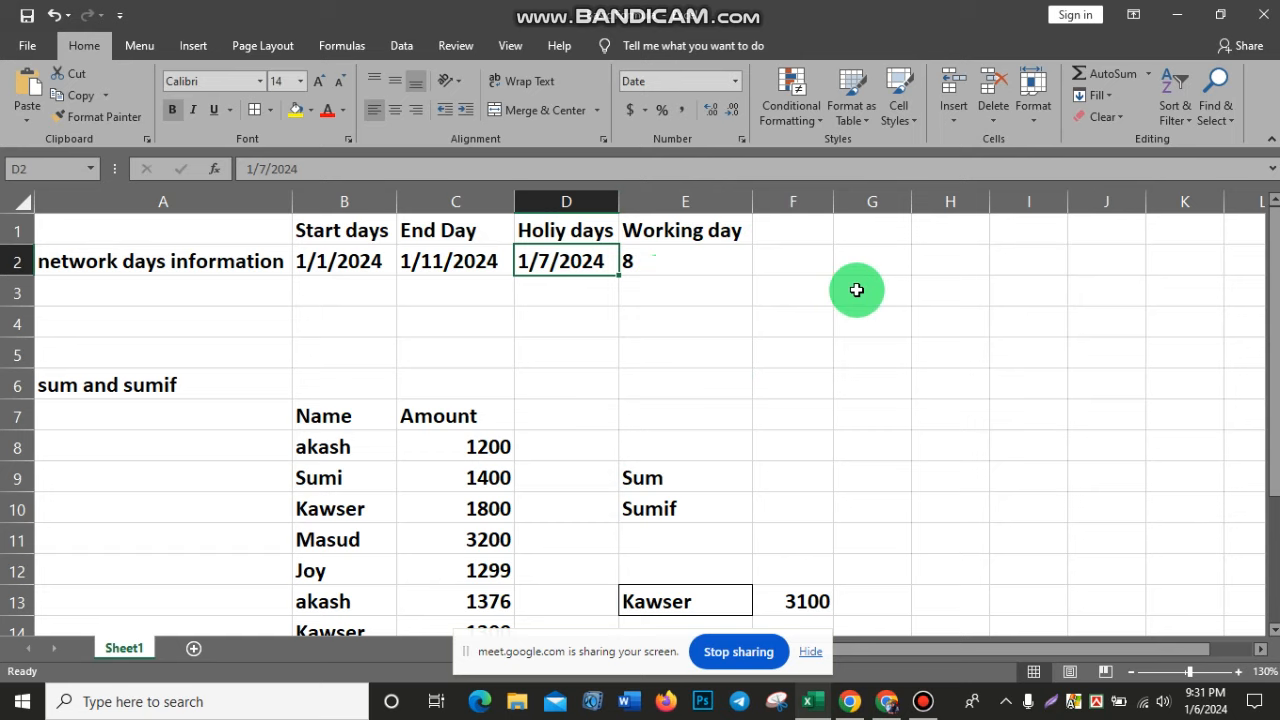
{"action": "left_click", "coordinate": [863, 256]}
{"action": "left_click", "coordinate": [937, 240]}
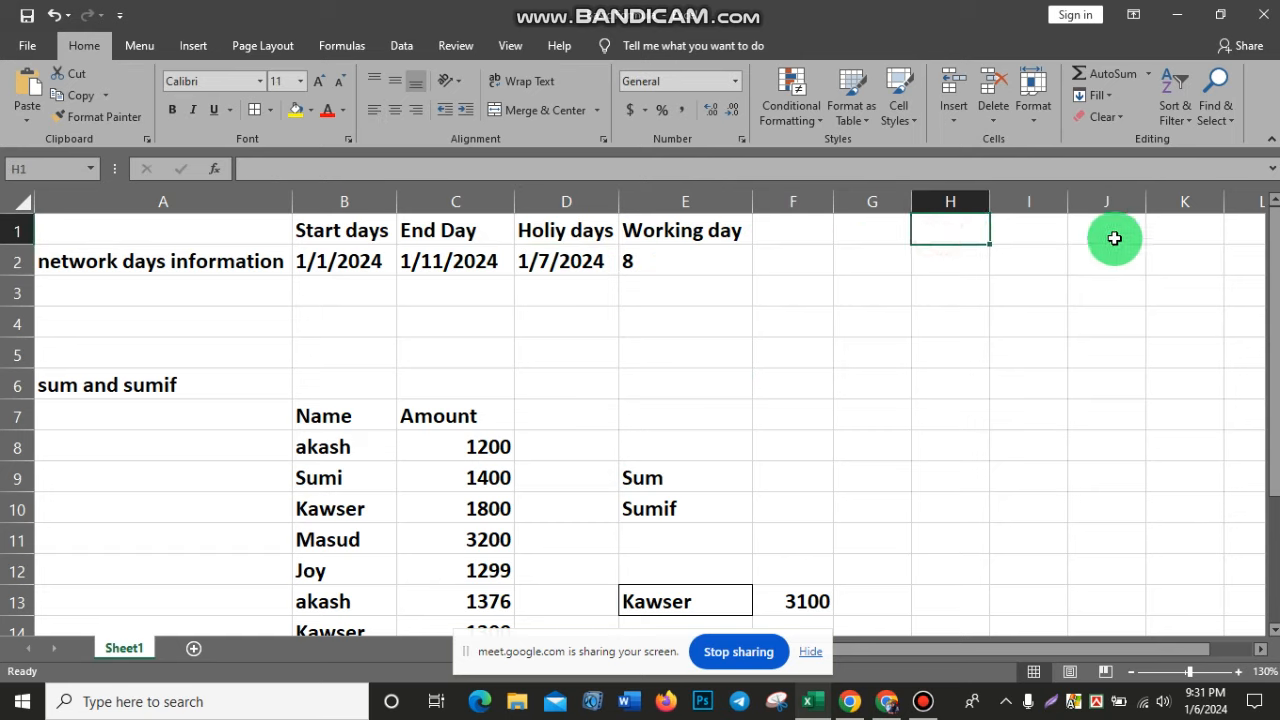
{"action": "type", "text": "worki"}
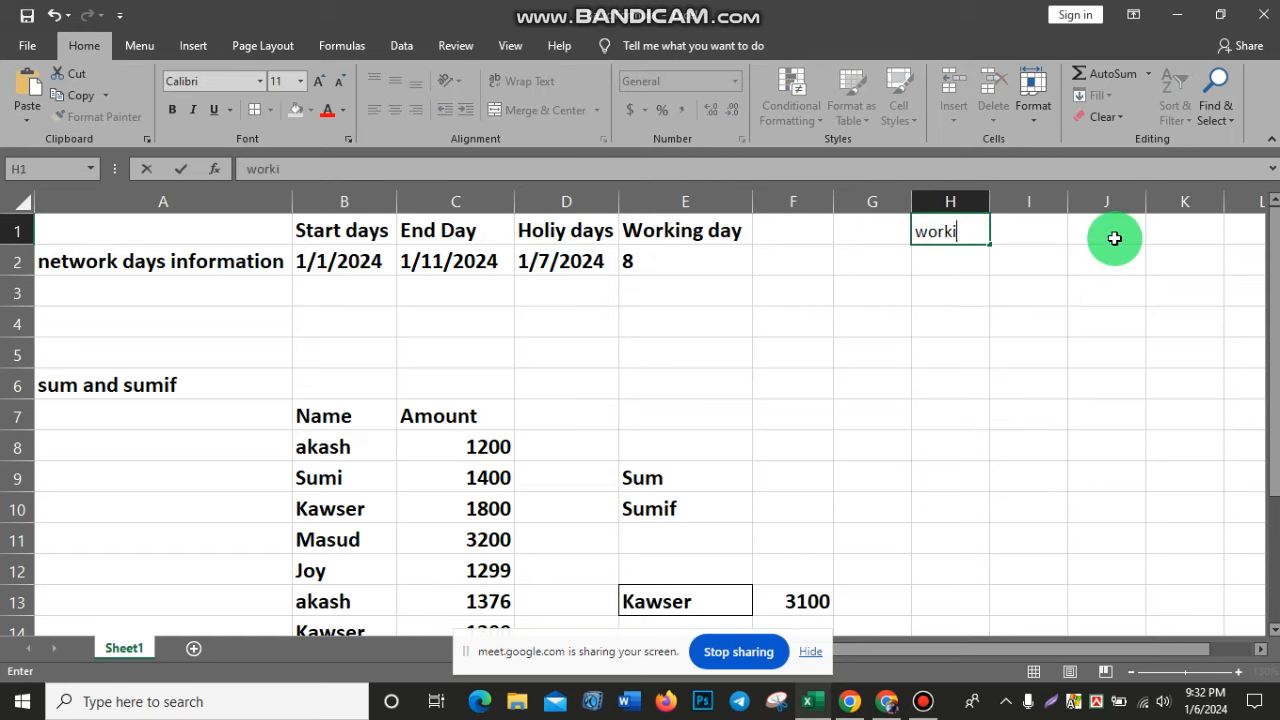
{"action": "type", "text": "ng Da"}
{"action": "key", "text": "ctrl+Home"}
{"action": "type", "text": "ys"}
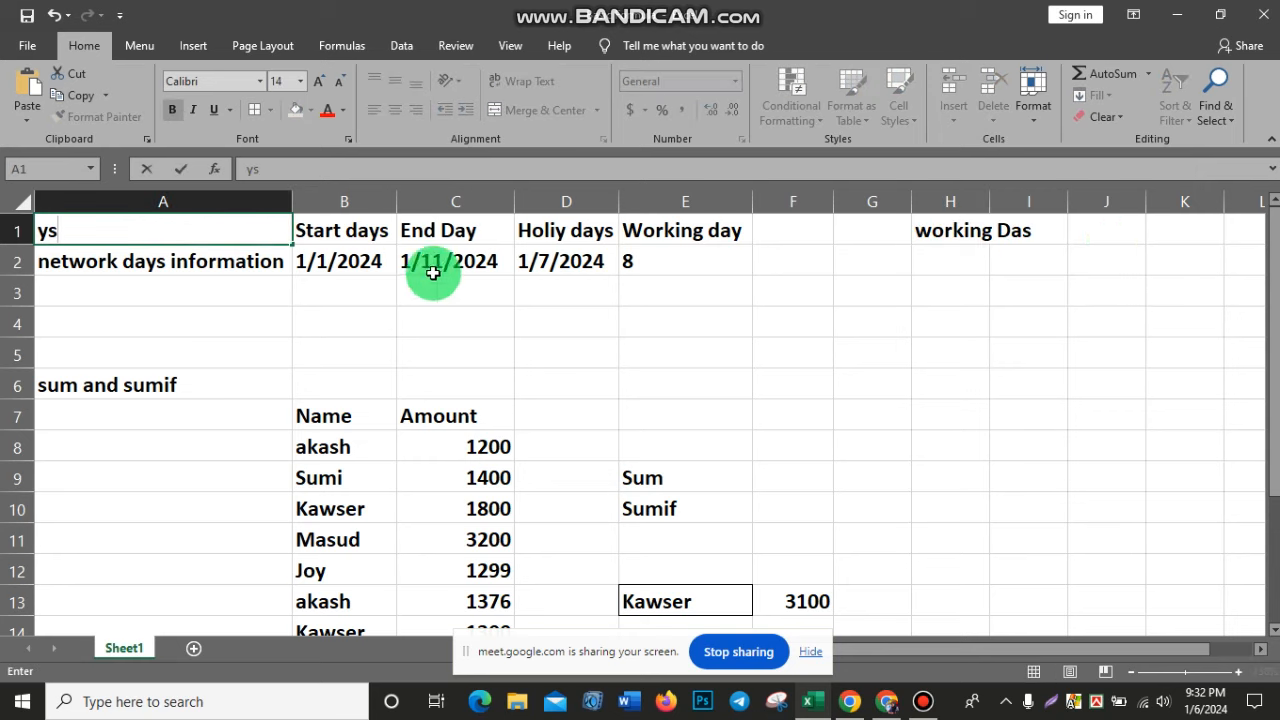
{"action": "left_click", "coordinate": [596, 346]}
{"action": "key", "text": "ctrl+z"}
{"action": "key", "text": "ctrl+z"}
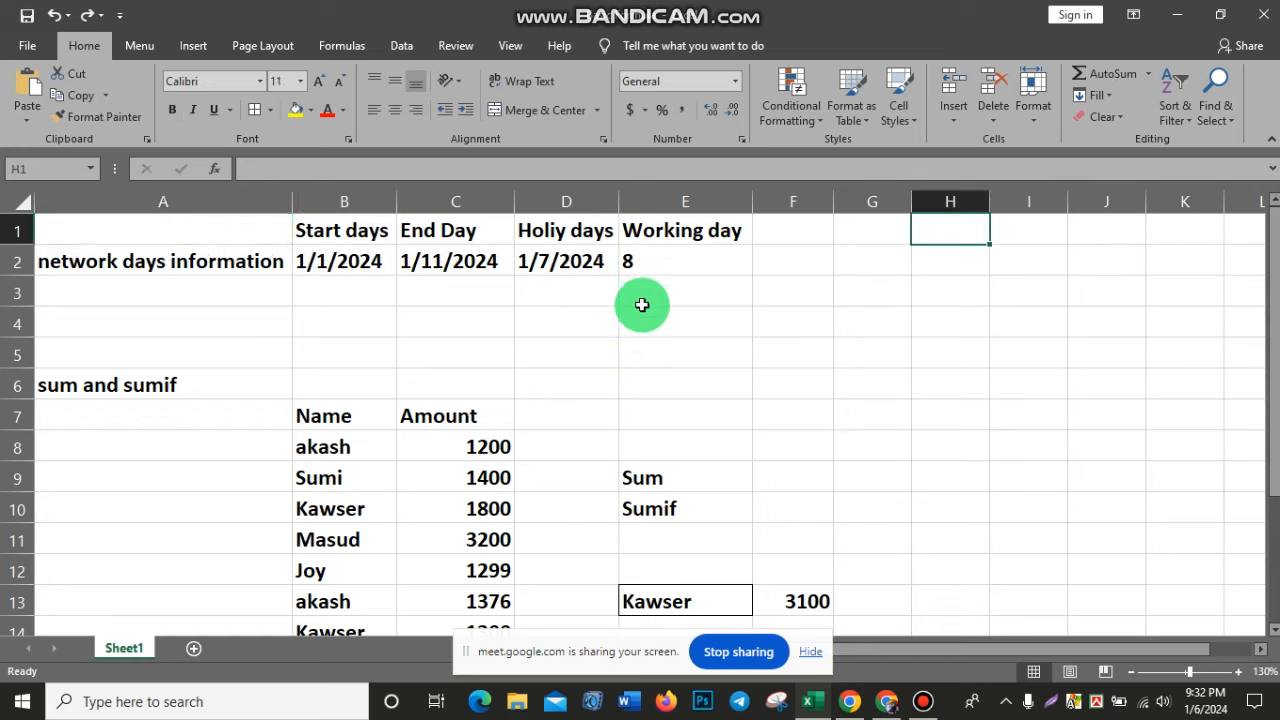
{"action": "left_click", "coordinate": [714, 318]}
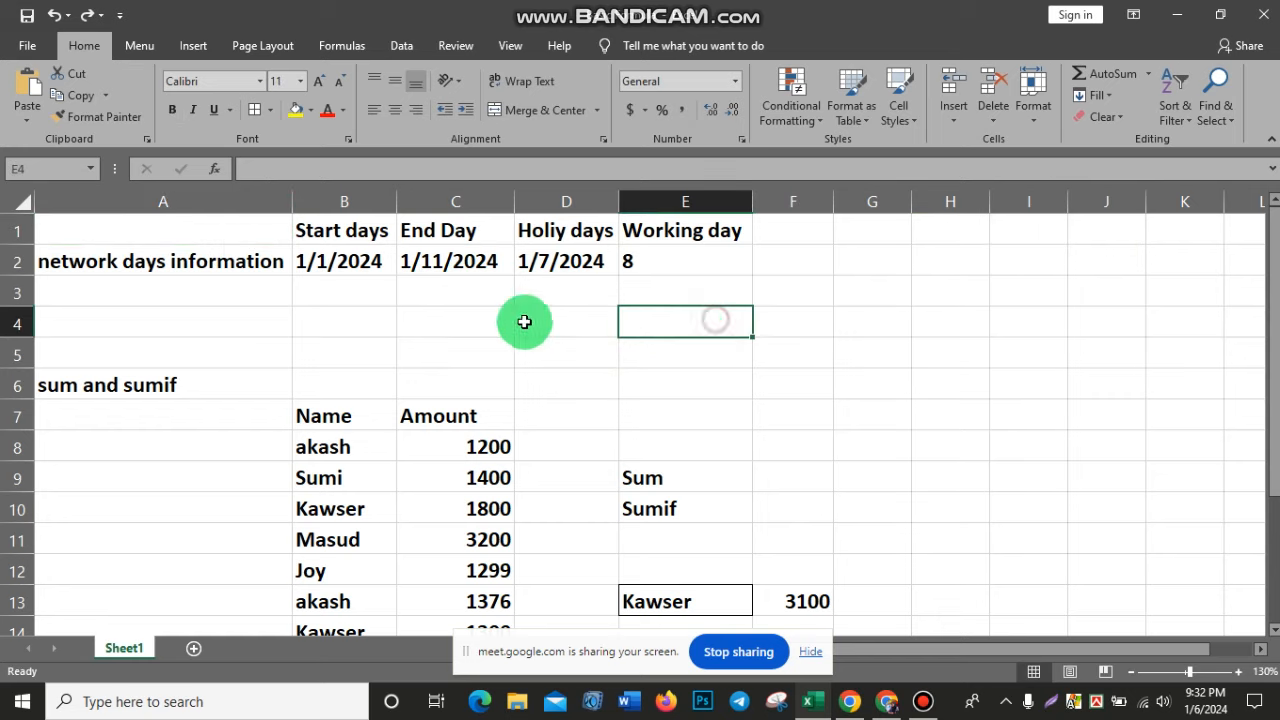
Step: Widen column G and enter the heading "working Days" in cell G1
{"action": "left_click", "coordinate": [955, 230]}
{"action": "left_click", "coordinate": [883, 234]}
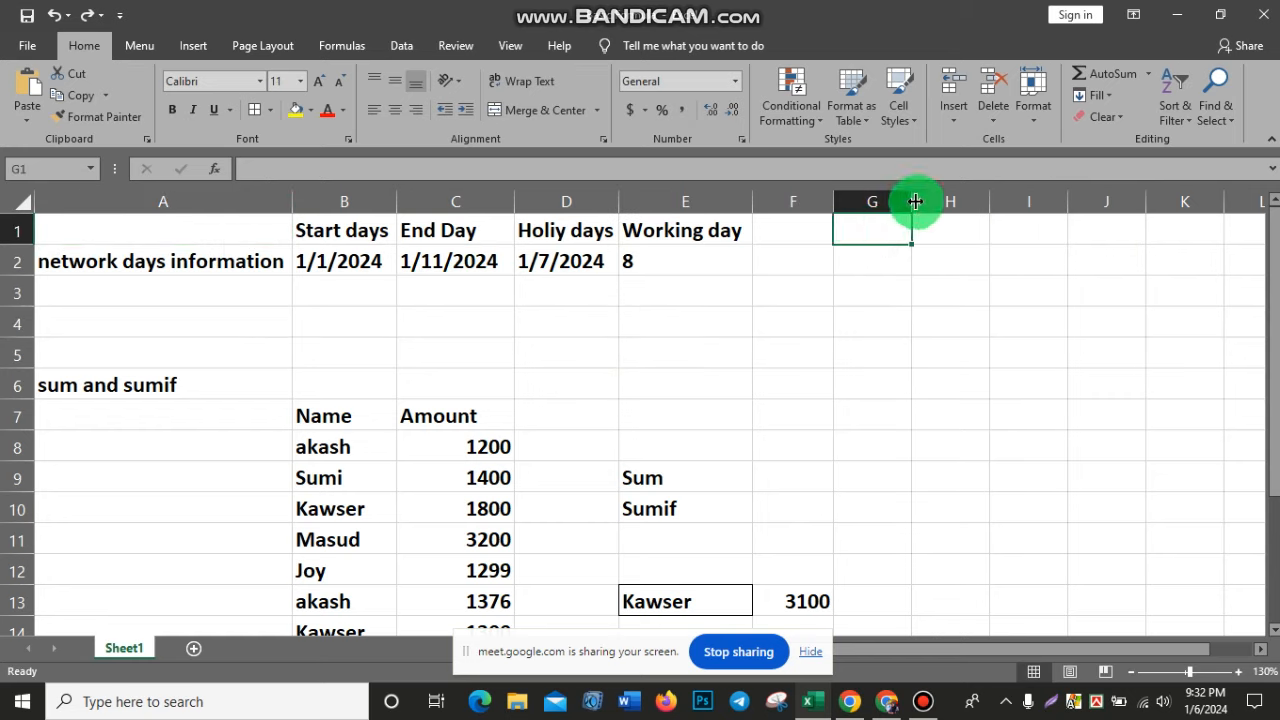
{"action": "left_click_drag", "start_coordinate": [912, 201], "coordinate": [977, 201]}
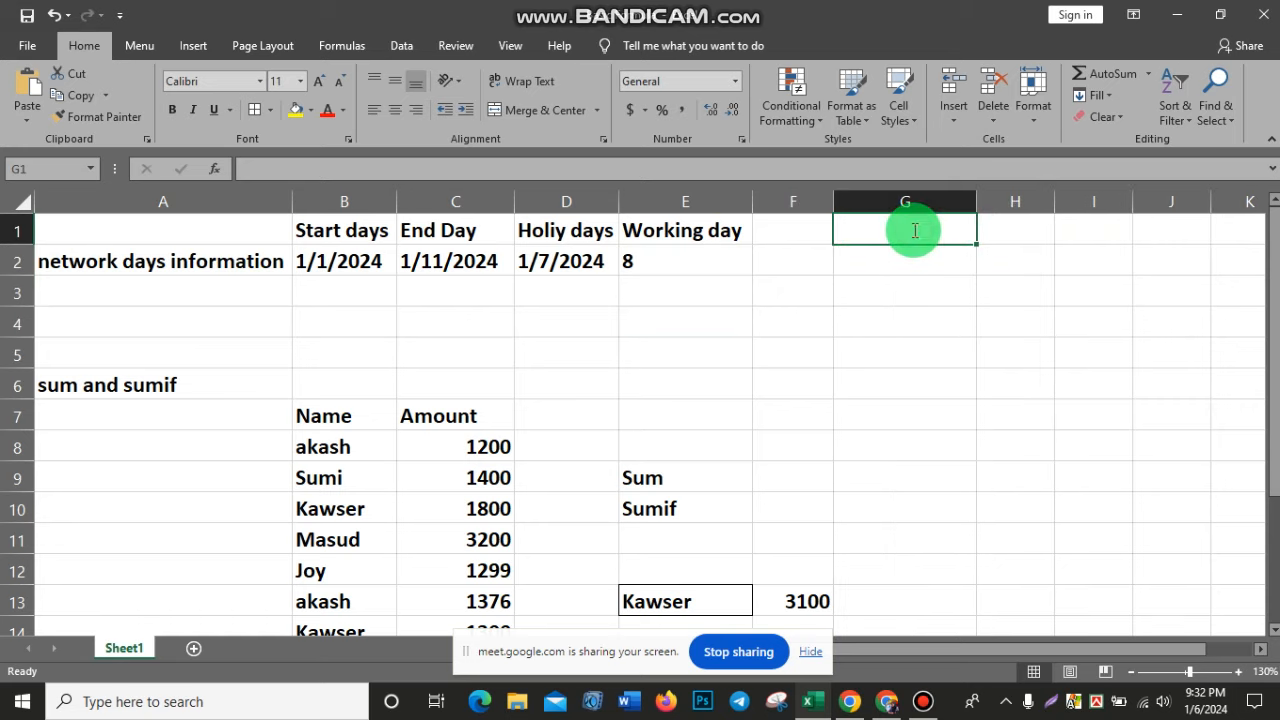
{"action": "type", "text": "worki"}
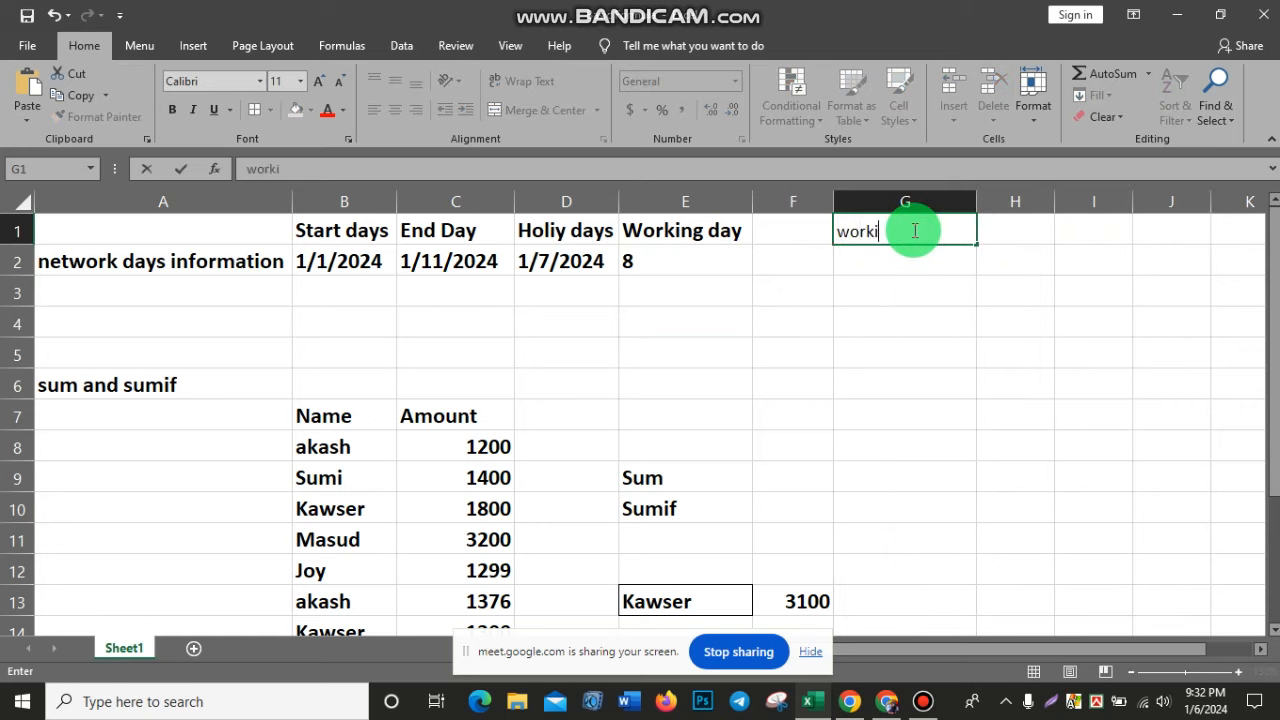
{"action": "type", "text": "ng Days"}
{"action": "key", "text": "Return"}
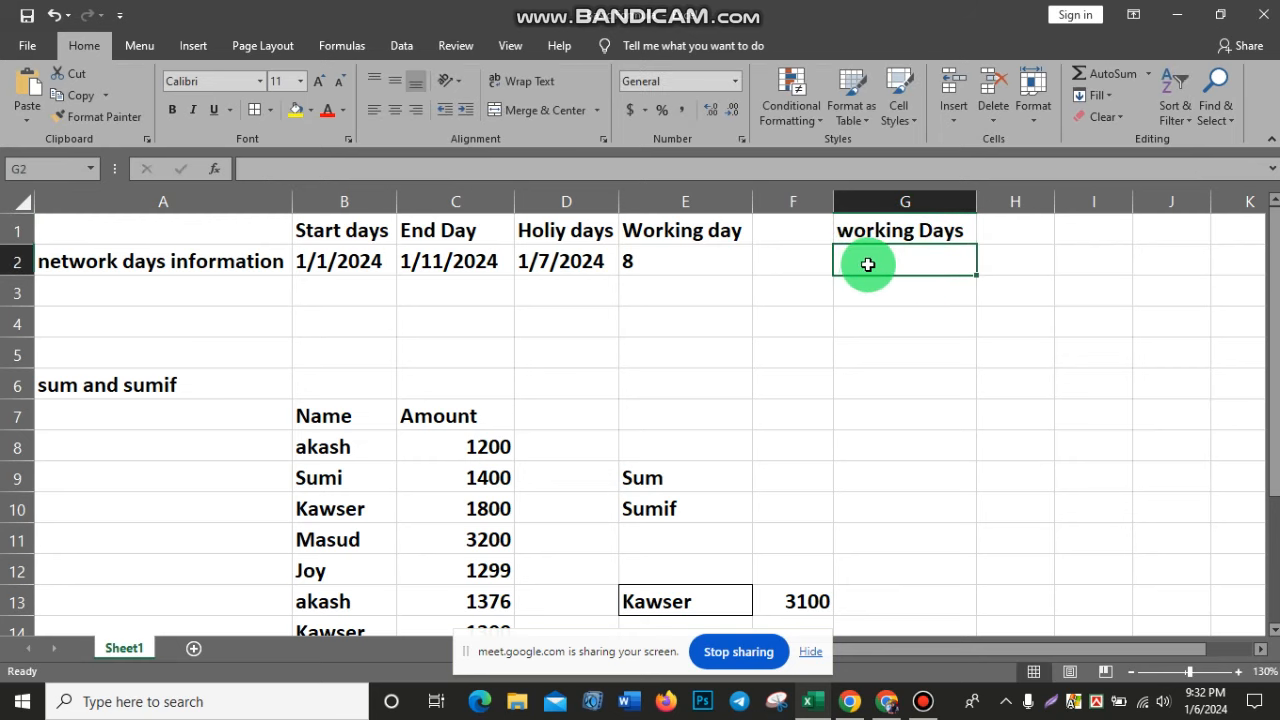
Step: Begin a NETWORKDAYS.INTL formula in cell G2
{"action": "type", "text": "="}
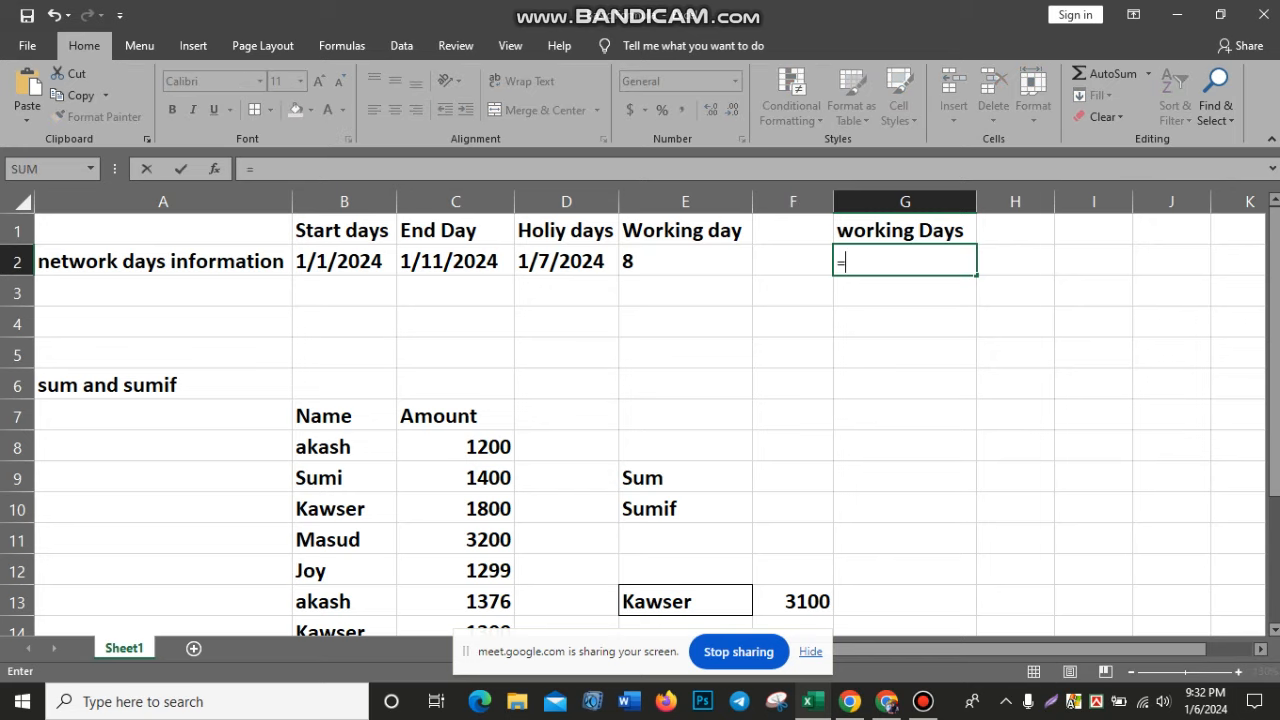
{"action": "type", "text": "n"}
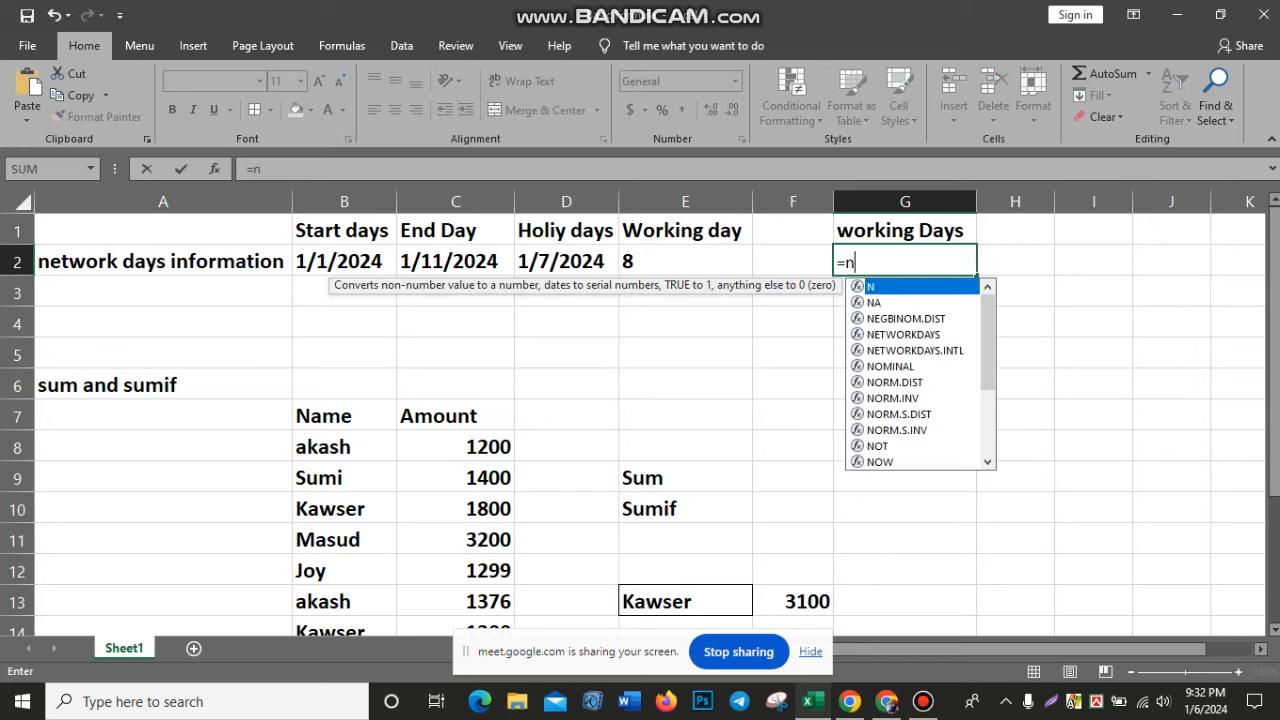
{"action": "type", "text": "et"}
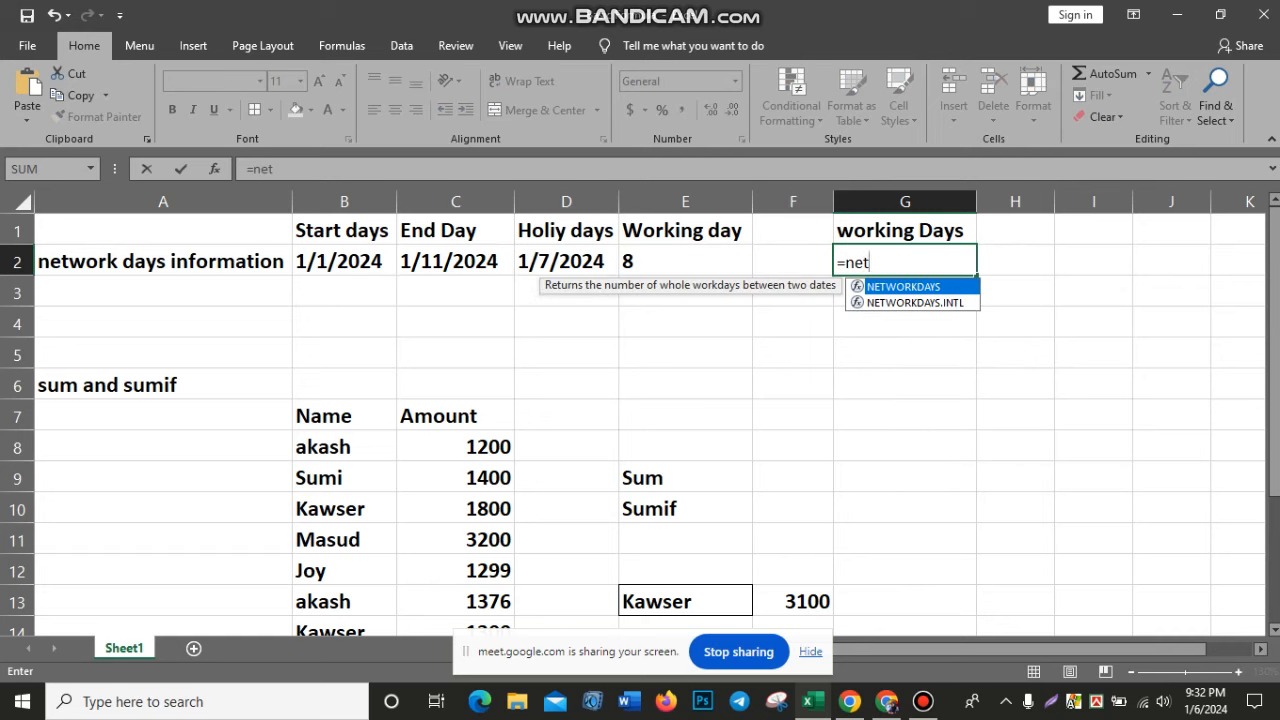
{"action": "double_click", "coordinate": [942, 304]}
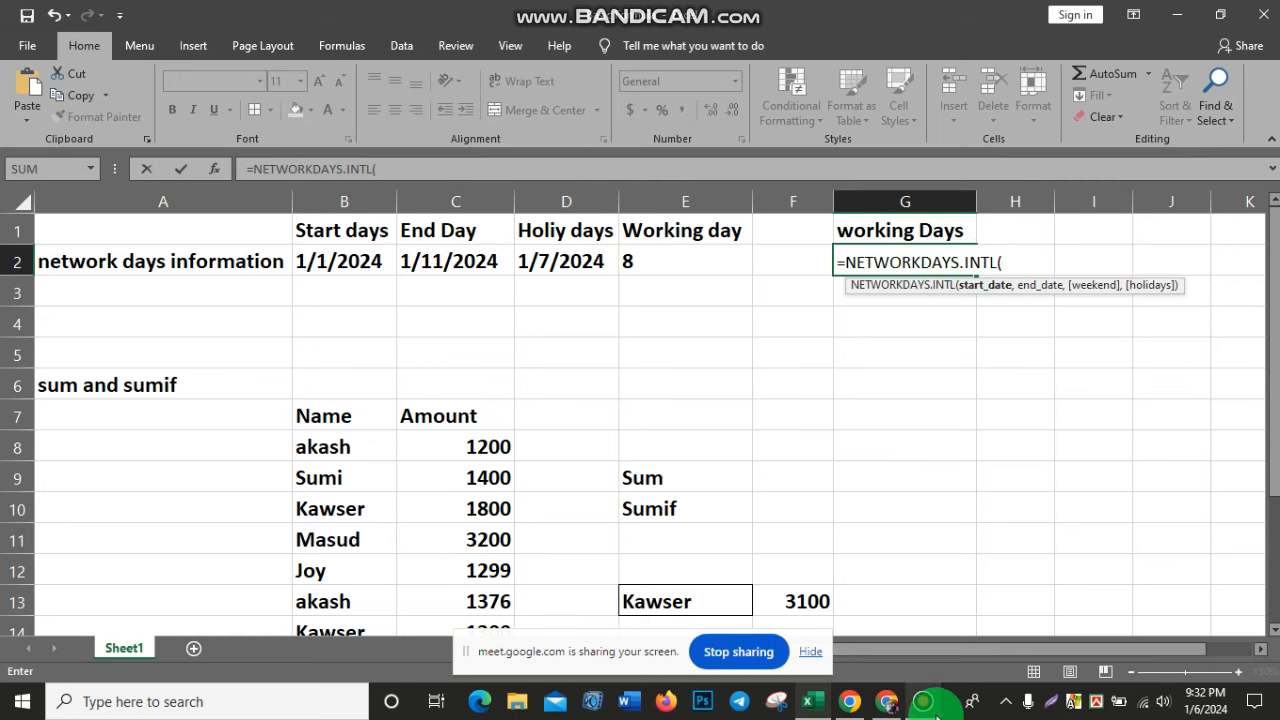
Step: Switch to the Google Meet call to check it, and return to the Excel workbook
{"action": "left_click", "coordinate": [887, 705]}
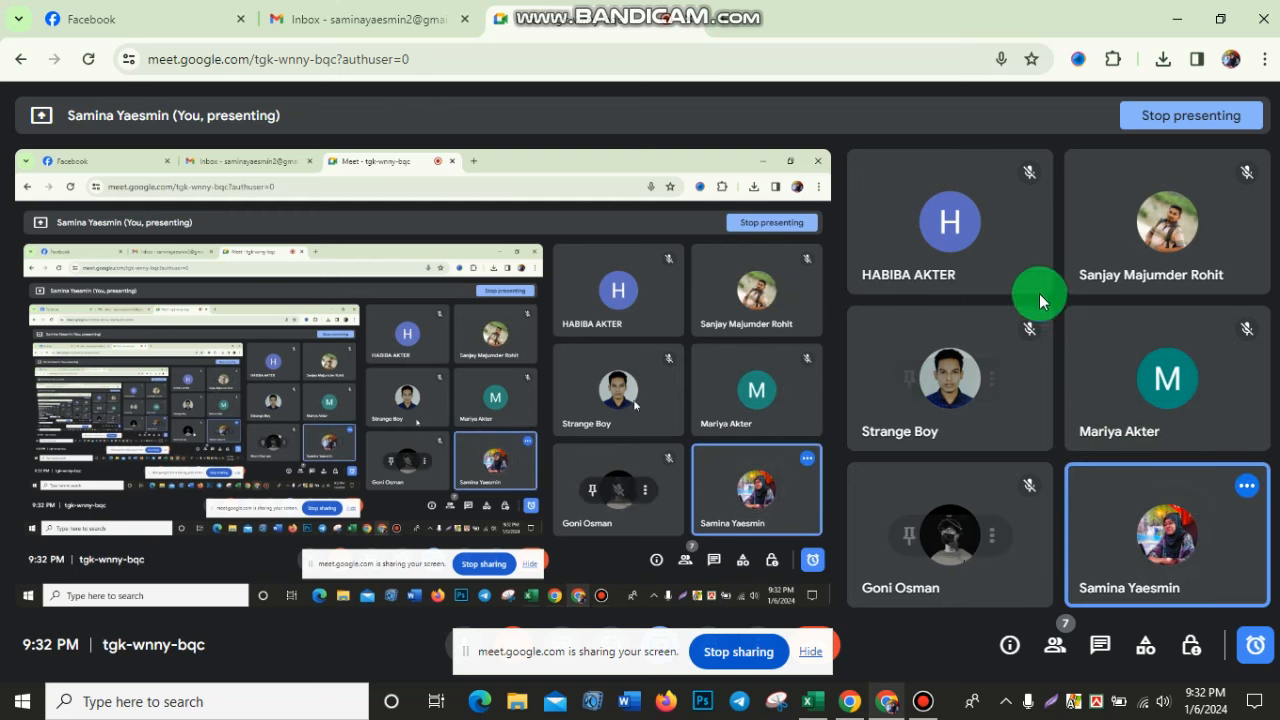
{"action": "left_click", "coordinate": [1176, 20]}
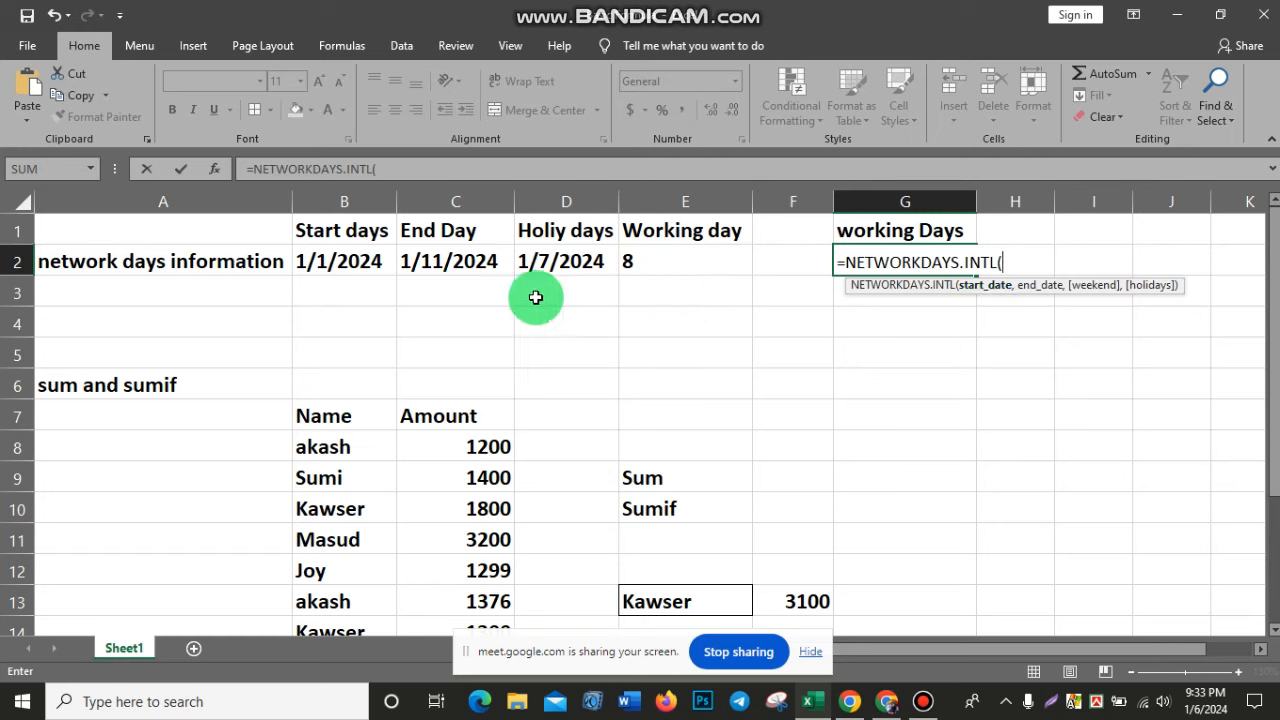
Step: Complete the G2 formula with start date B2, end date C2, weekend code 16 (Friday only) and holiday D2
{"action": "left_click", "coordinate": [355, 266]}
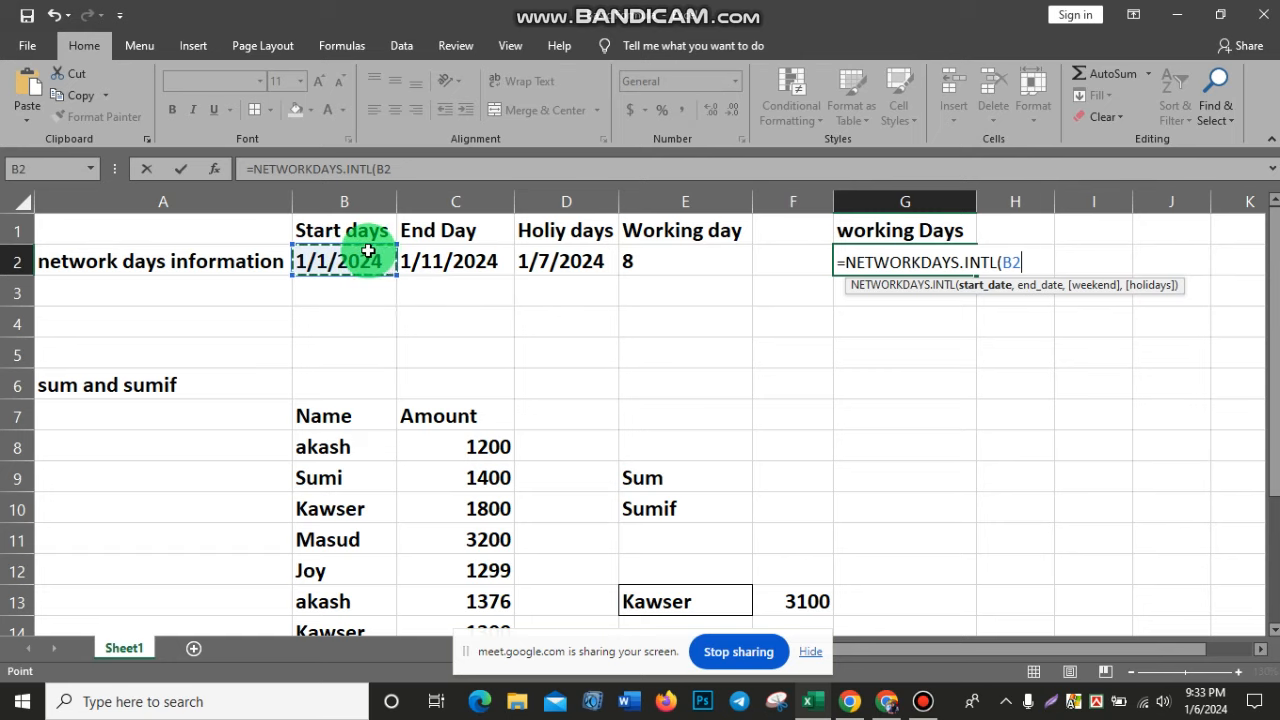
{"action": "type", "text": ","}
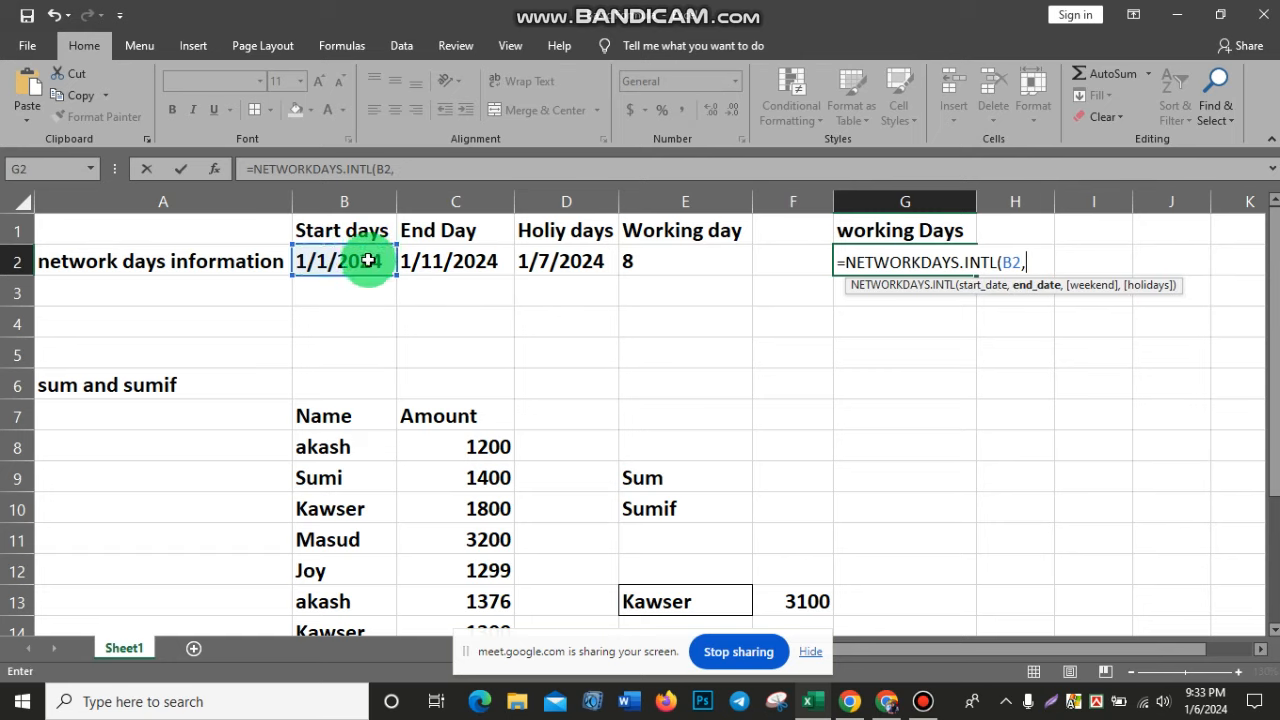
{"action": "left_click", "coordinate": [440, 260]}
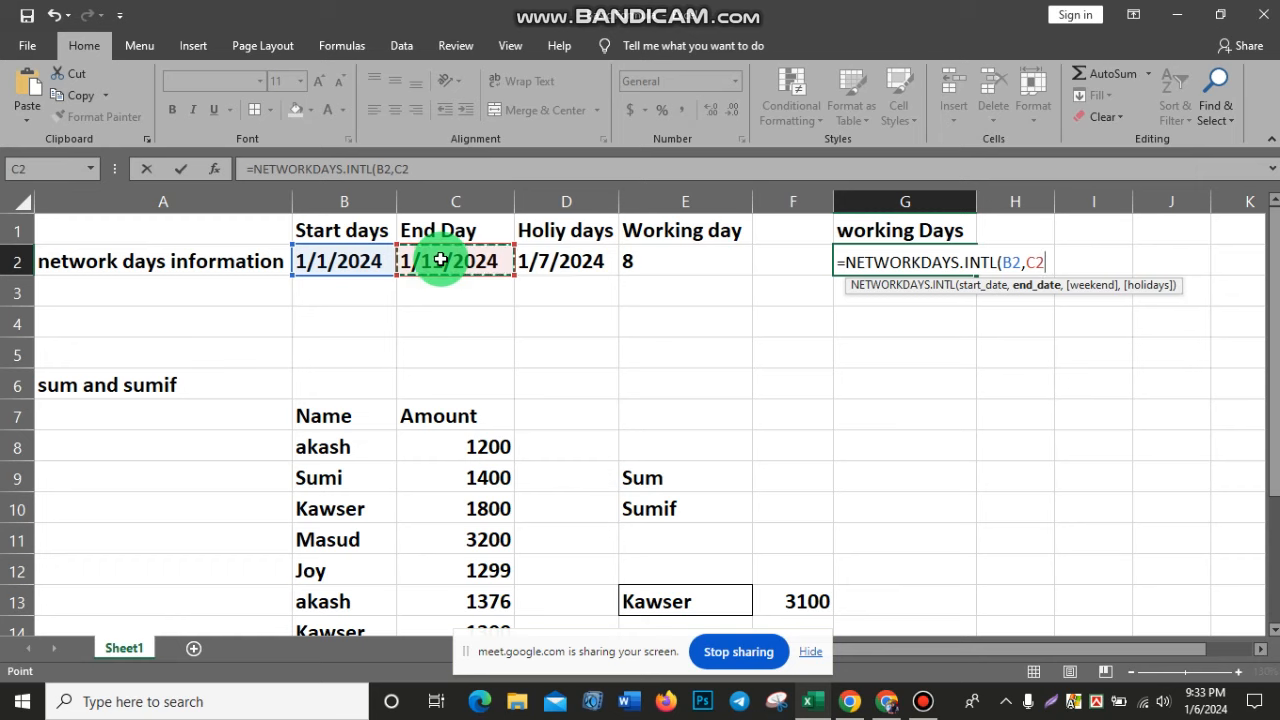
{"action": "type", "text": ","}
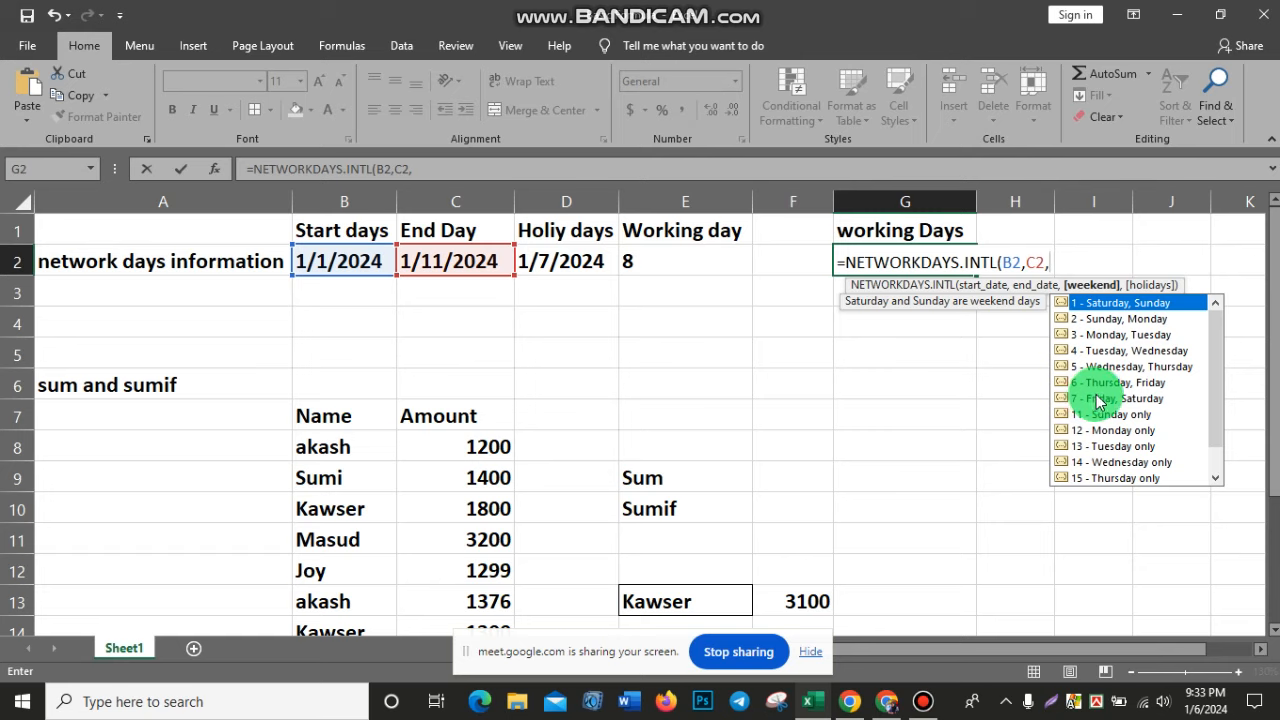
{"action": "scroll", "coordinate": [1099, 401], "scroll_direction": "down", "scroll_amount": 1}
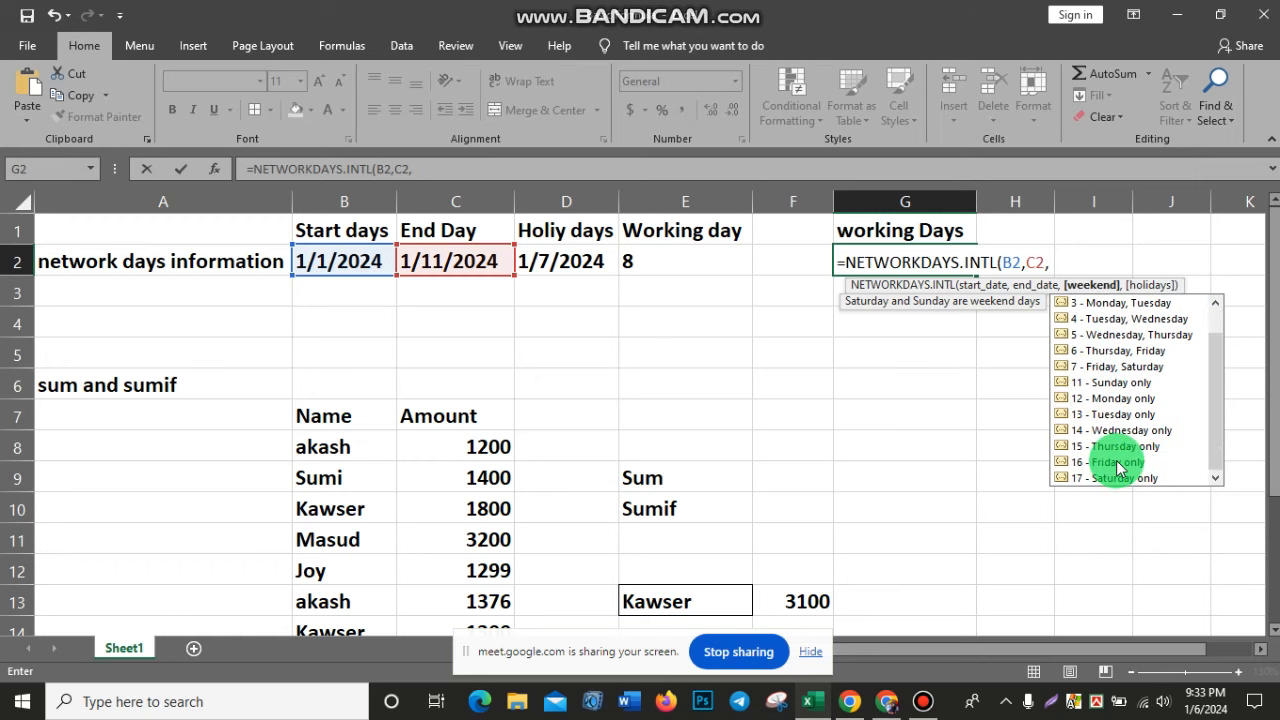
{"action": "type", "text": "1"}
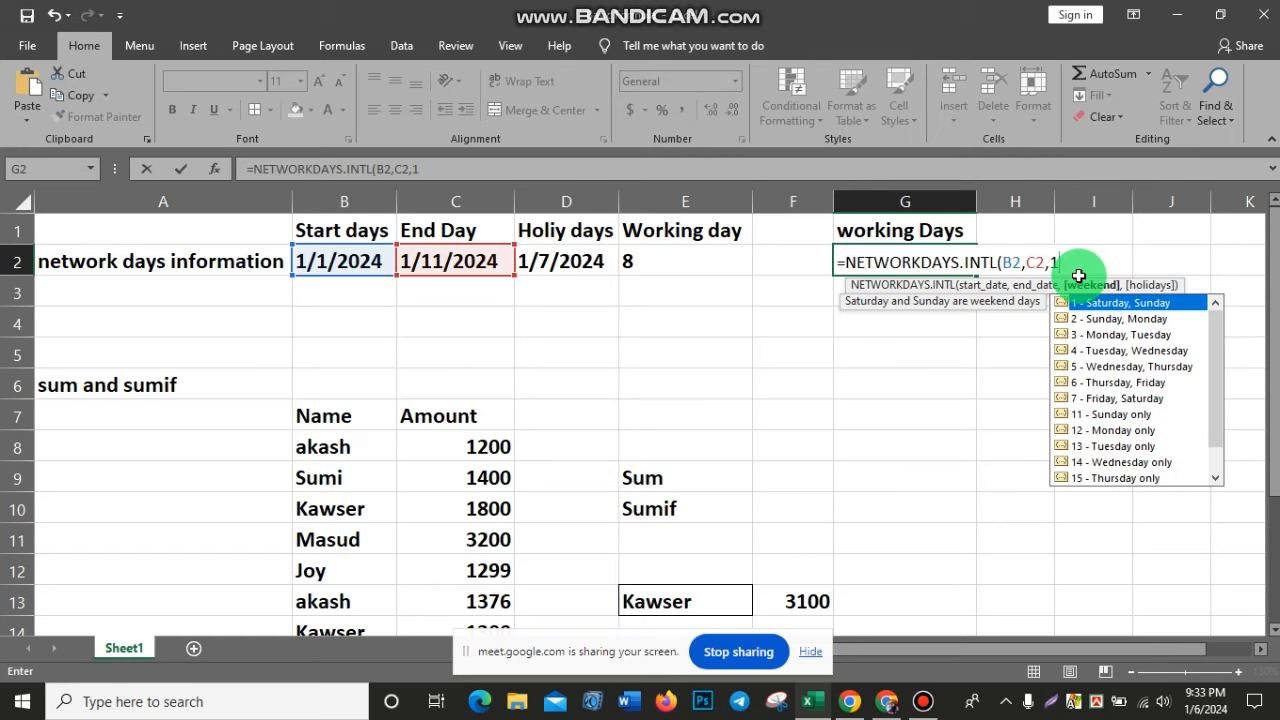
{"action": "type", "text": "6,"}
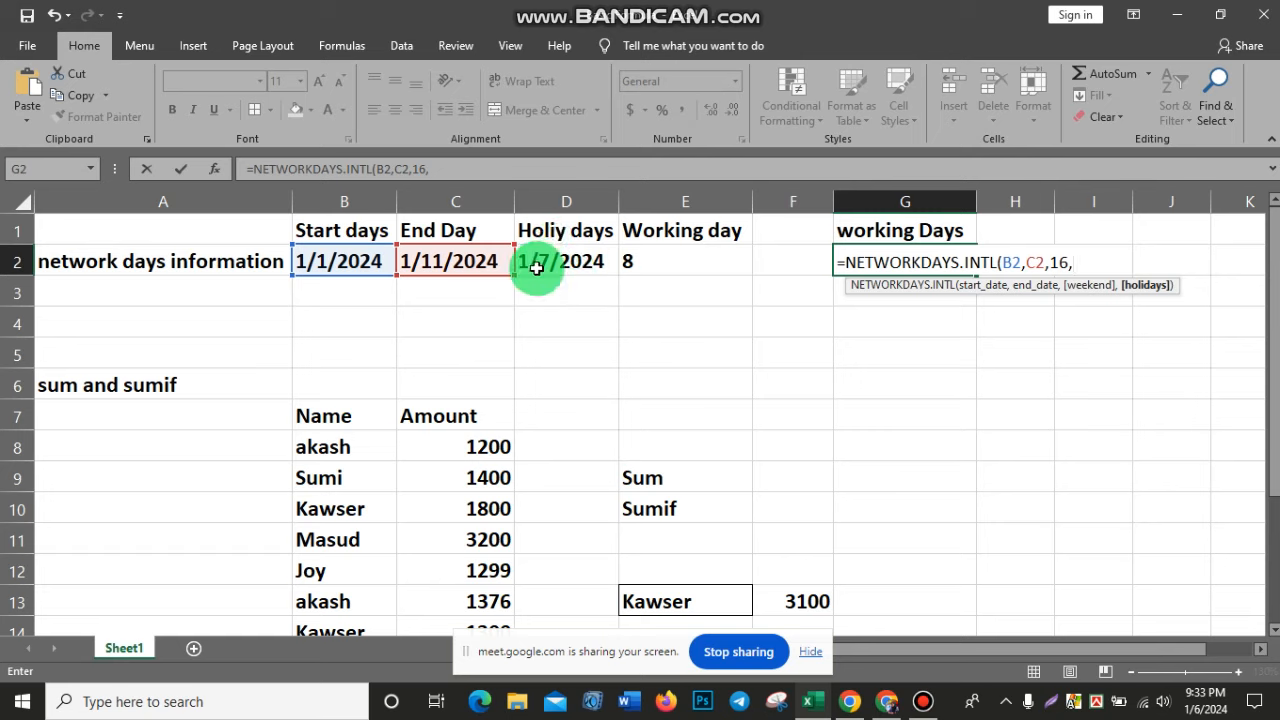
{"action": "left_click", "coordinate": [590, 258]}
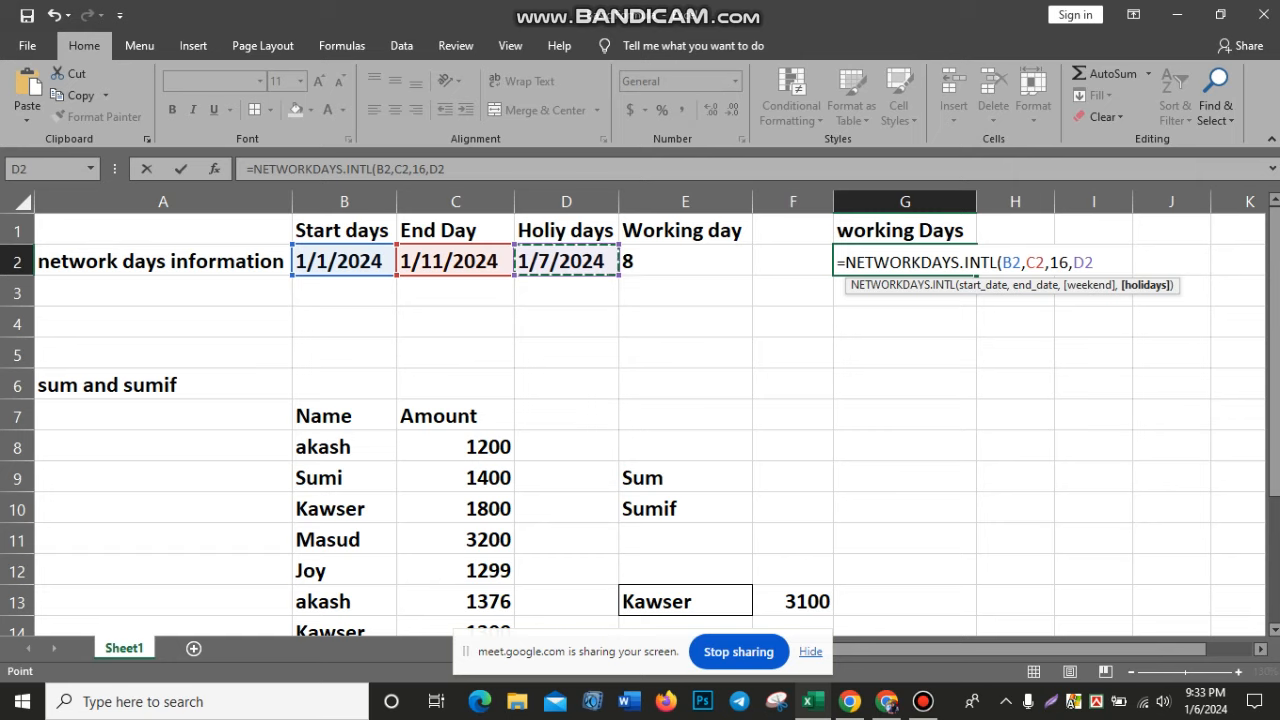
{"action": "type", "text": ")"}
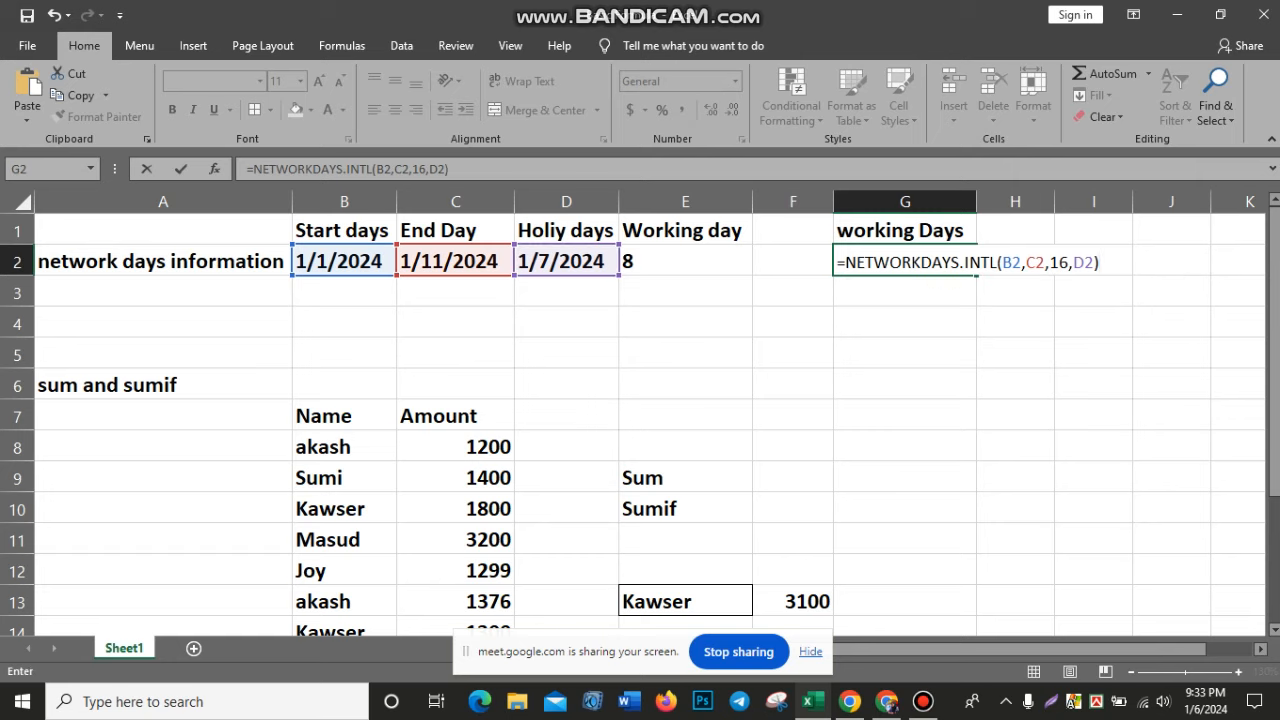
{"action": "key", "text": "Return"}
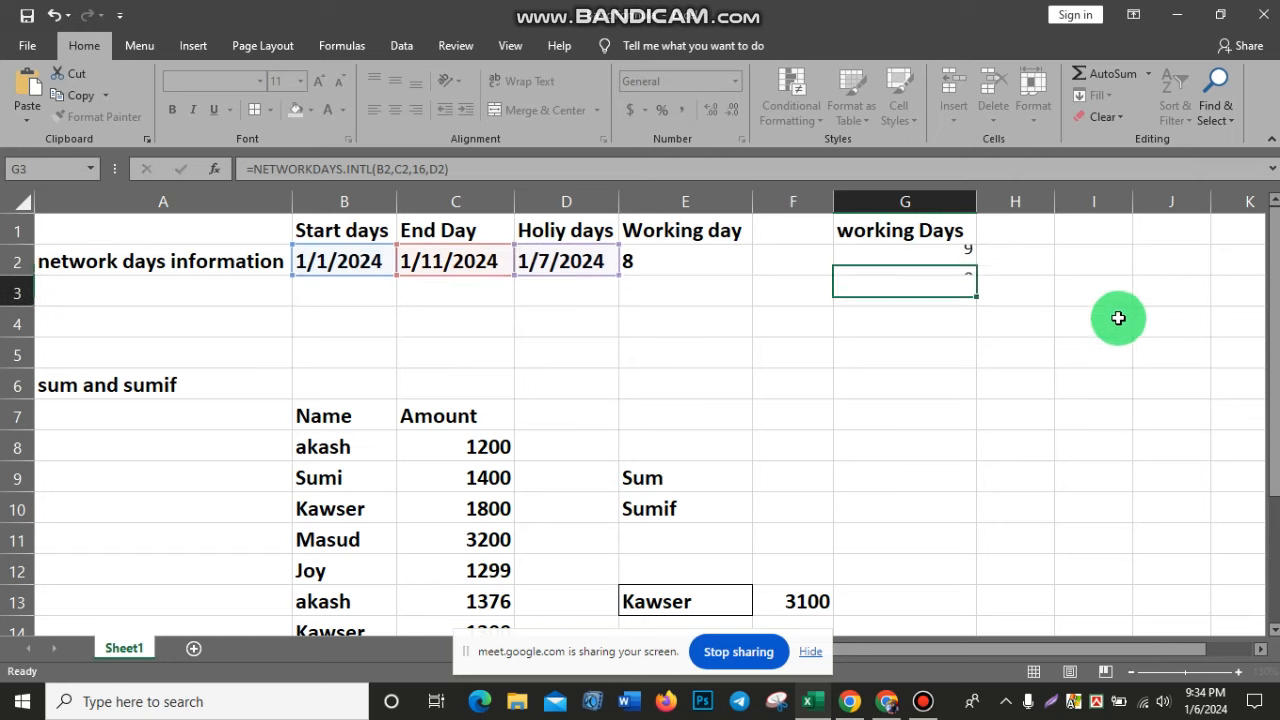
Step: Review the NETWORKDAYS.INTL formula in G2 and clear it from the cell
{"action": "left_click", "coordinate": [962, 258]}
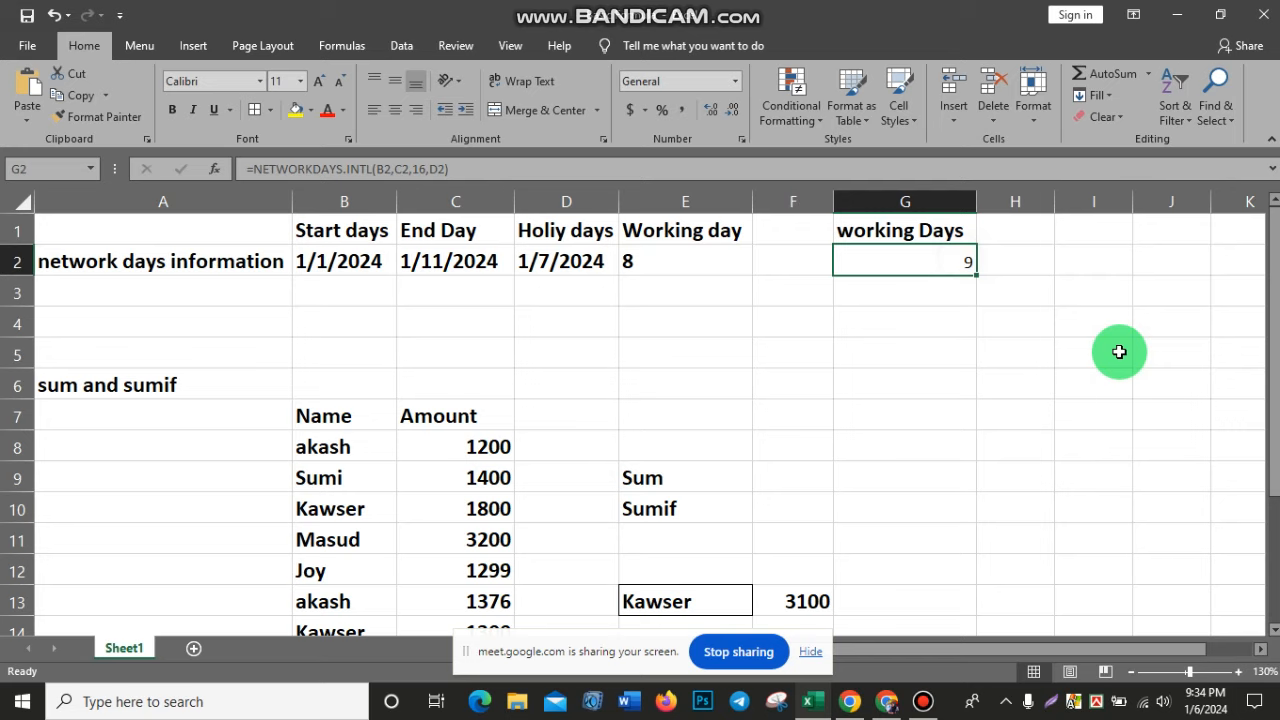
{"action": "double_click", "coordinate": [927, 263]}
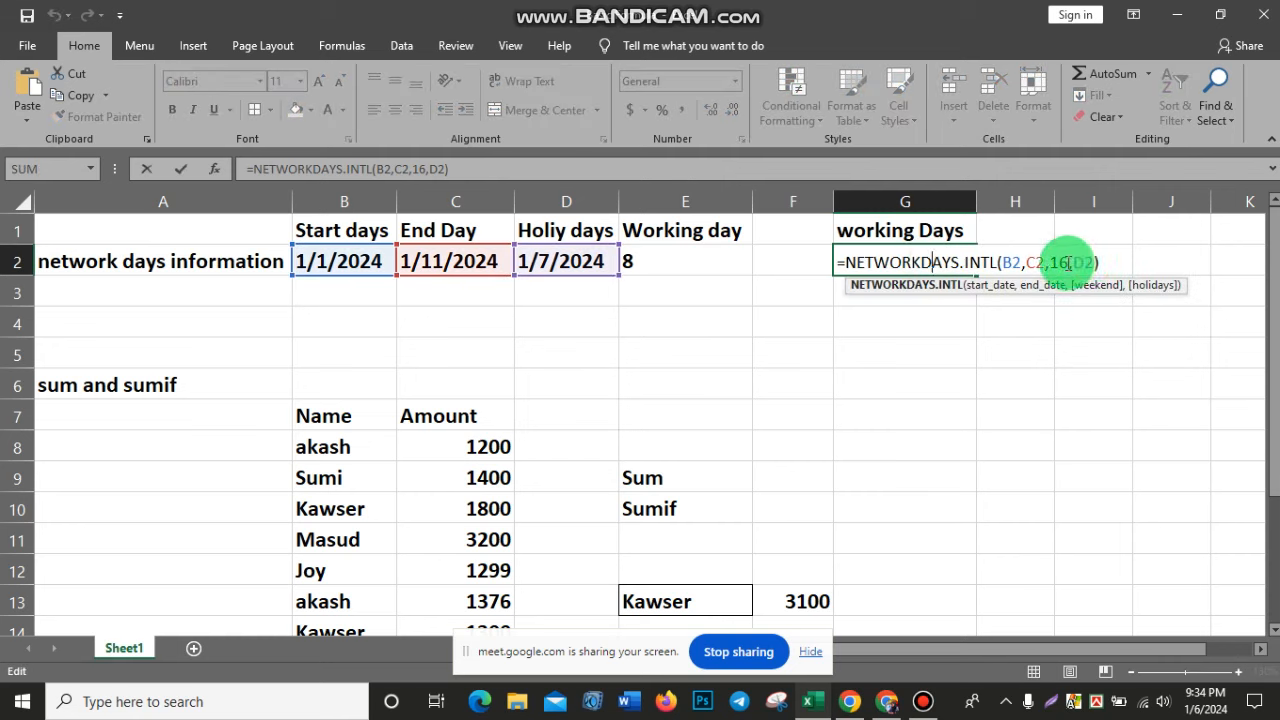
{"action": "key", "text": "Return"}
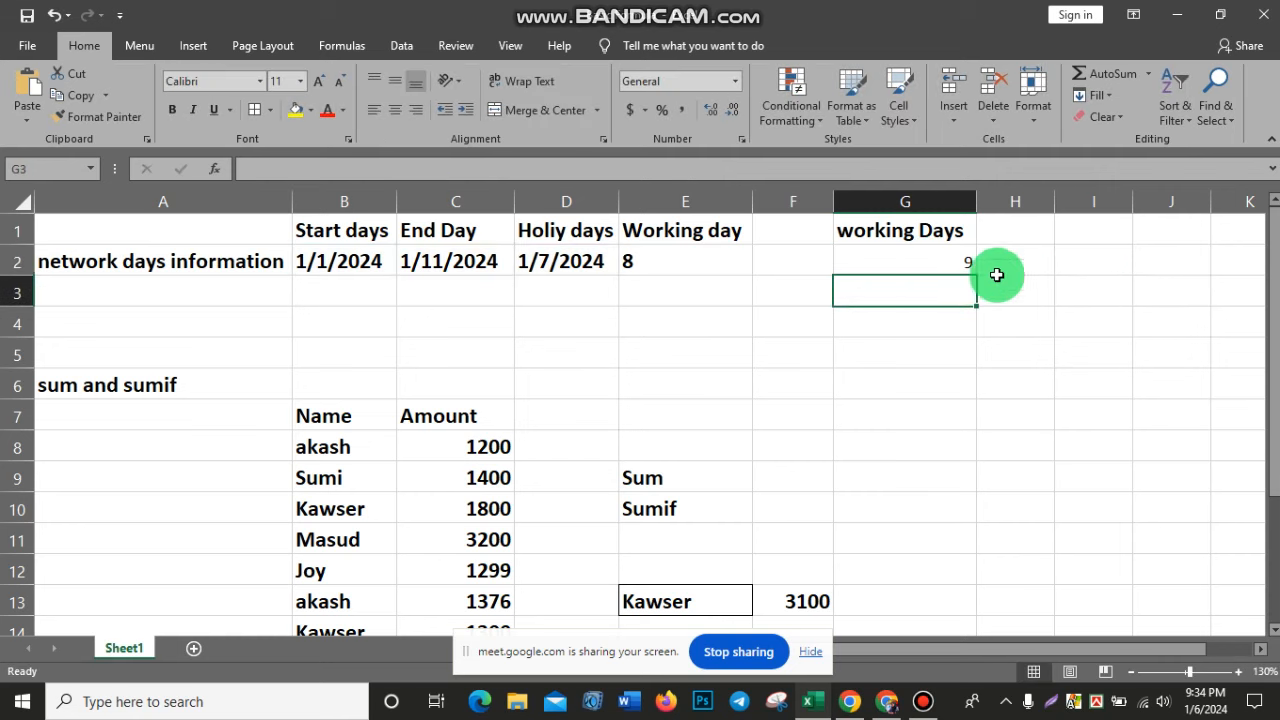
{"action": "left_click", "coordinate": [933, 261]}
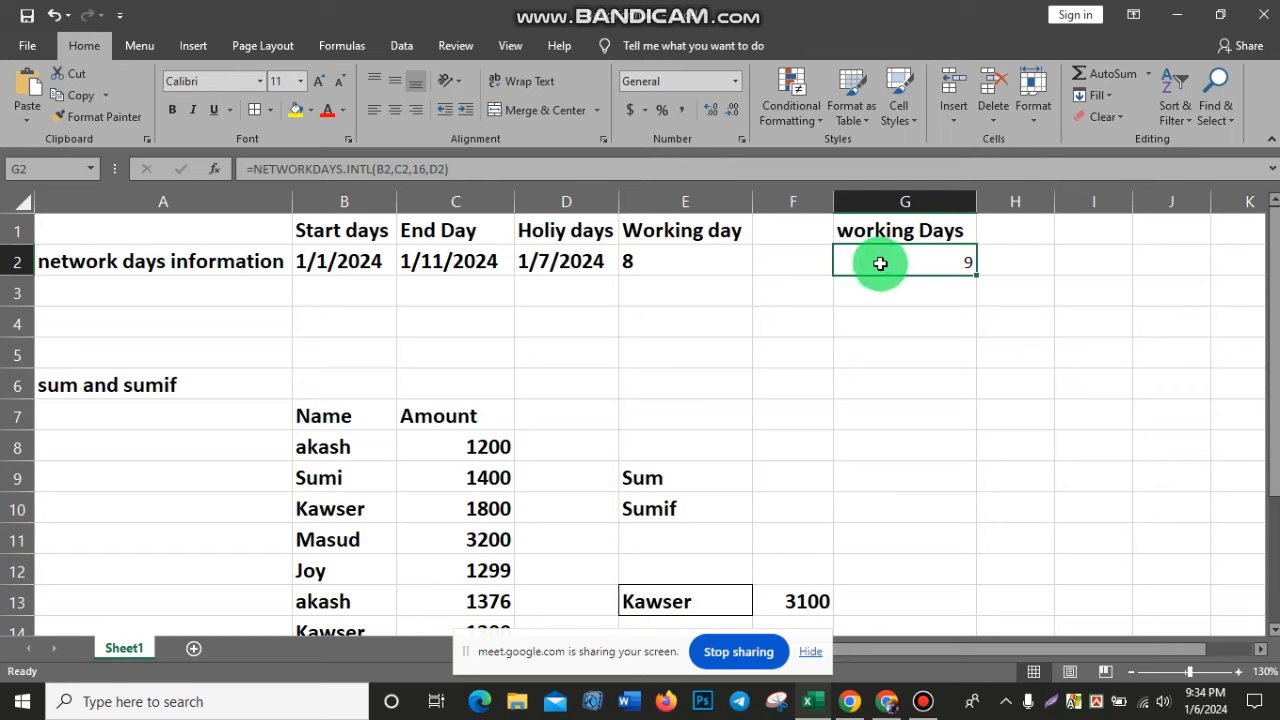
{"action": "key", "text": "Delete"}
{"action": "left_click", "coordinate": [968, 330]}
{"action": "left_click", "coordinate": [887, 260]}
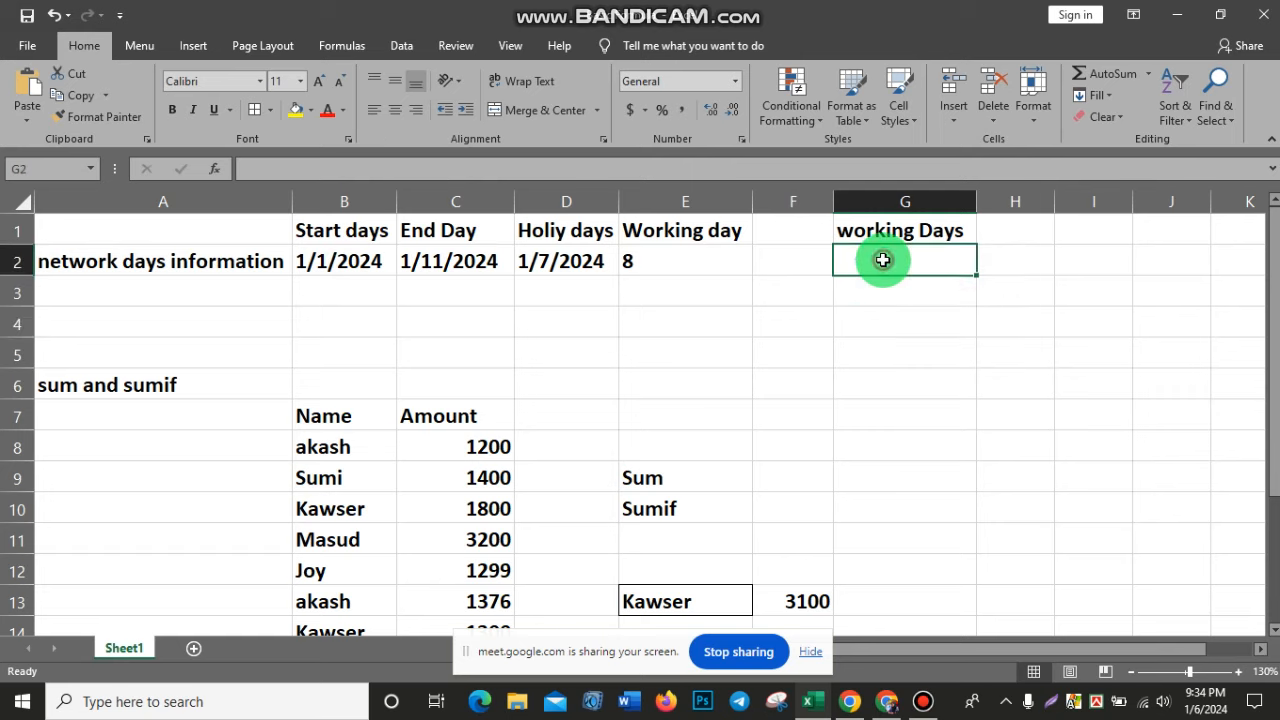
Step: Format the empty working days cell G2 as bold with font size 18
{"action": "left_click", "coordinate": [321, 84]}
{"action": "left_click", "coordinate": [321, 84]}
{"action": "left_click", "coordinate": [321, 84]}
{"action": "left_click", "coordinate": [321, 84]}
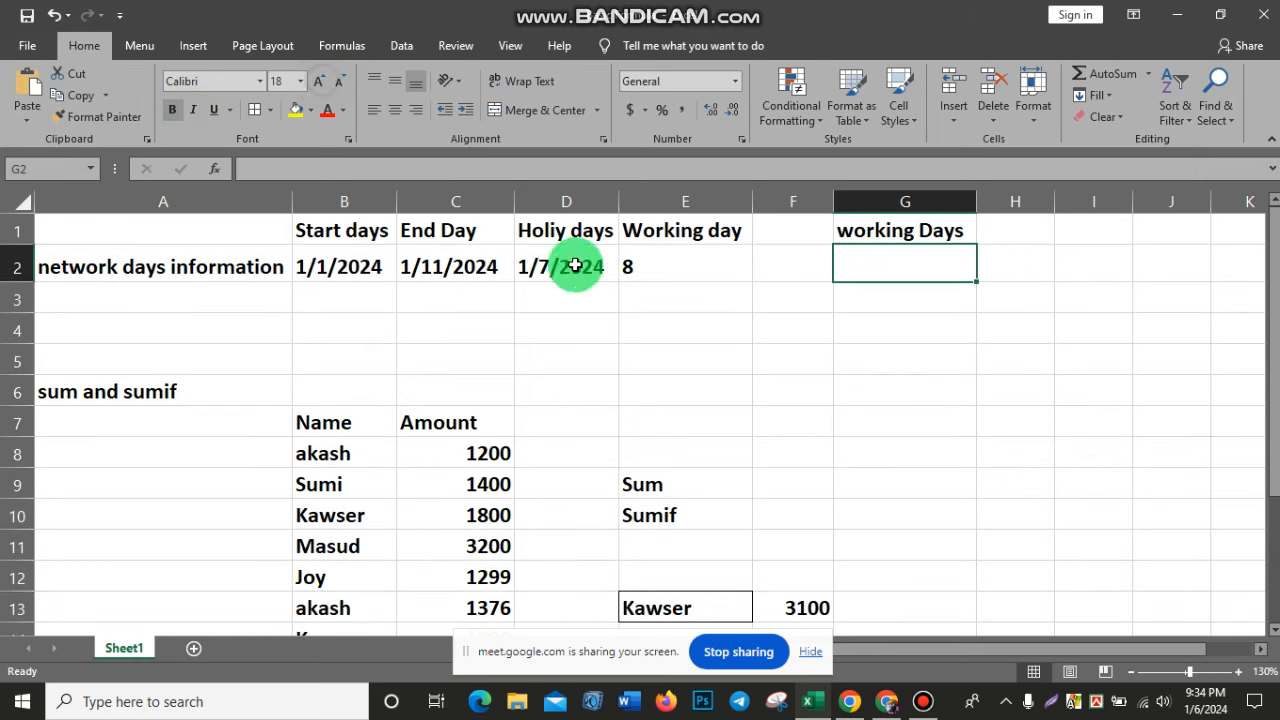
{"action": "left_click", "coordinate": [954, 340]}
Step: Begin a NETWORKDAYS.INTL formula in cell G2 with B2 as the start date and C2 as the end date
{"action": "left_click", "coordinate": [894, 266]}
{"action": "type", "text": "="}
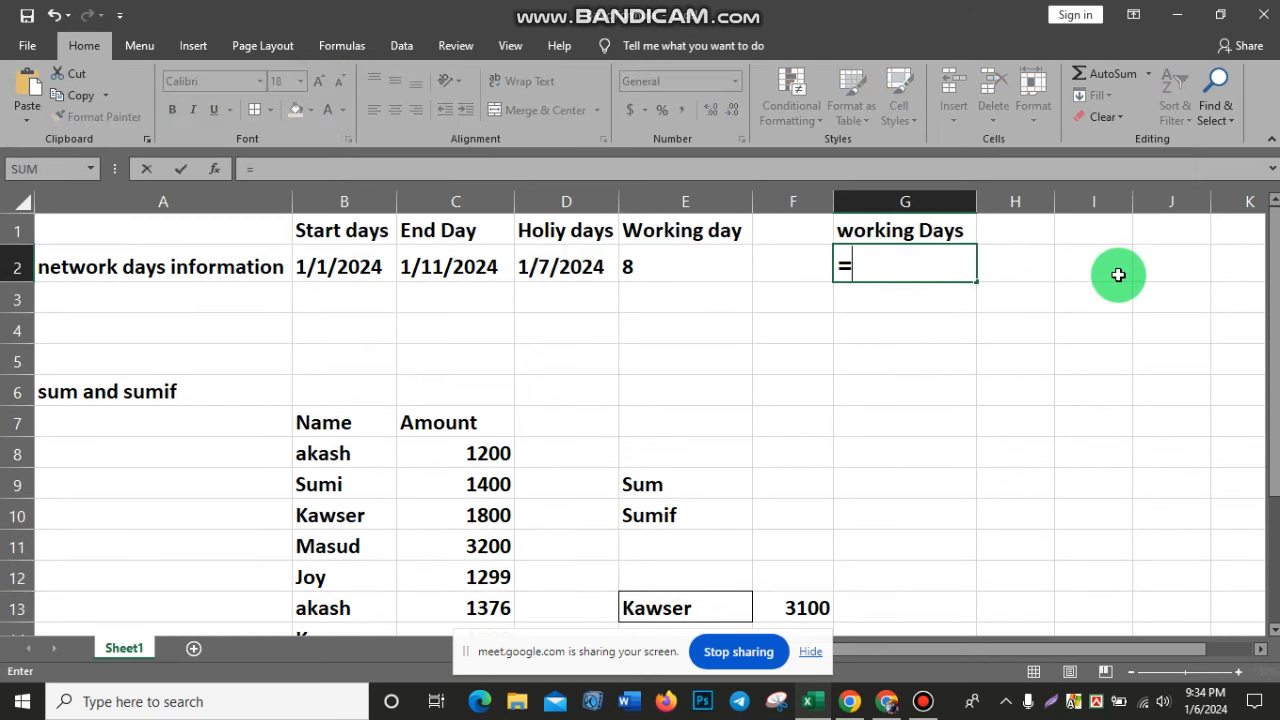
{"action": "type", "text": "ne"}
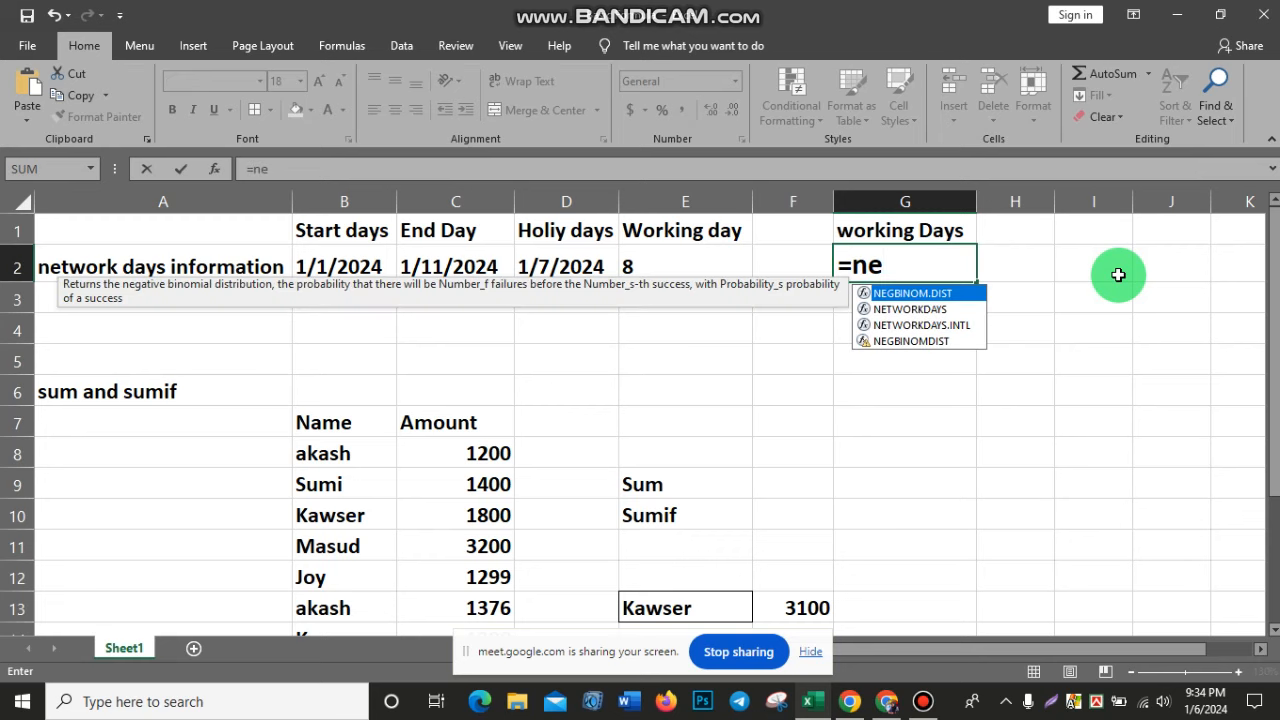
{"action": "double_click", "coordinate": [954, 325]}
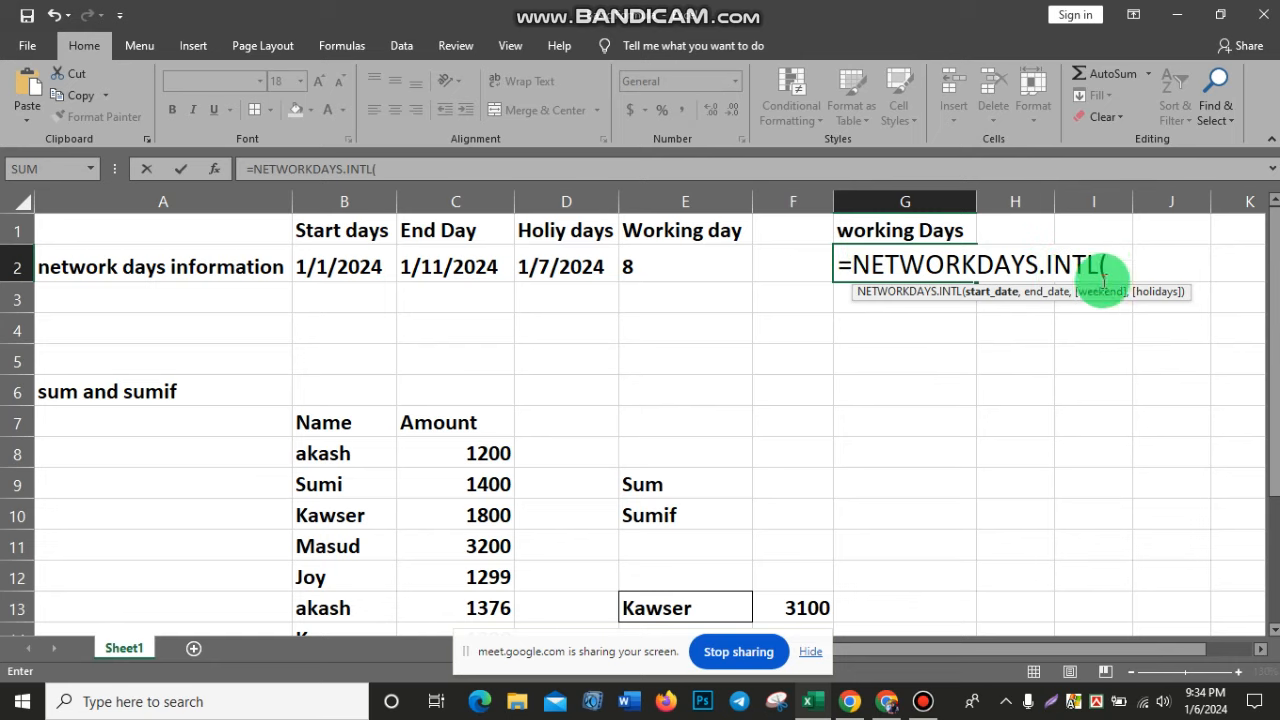
{"action": "left_click", "coordinate": [351, 265]}
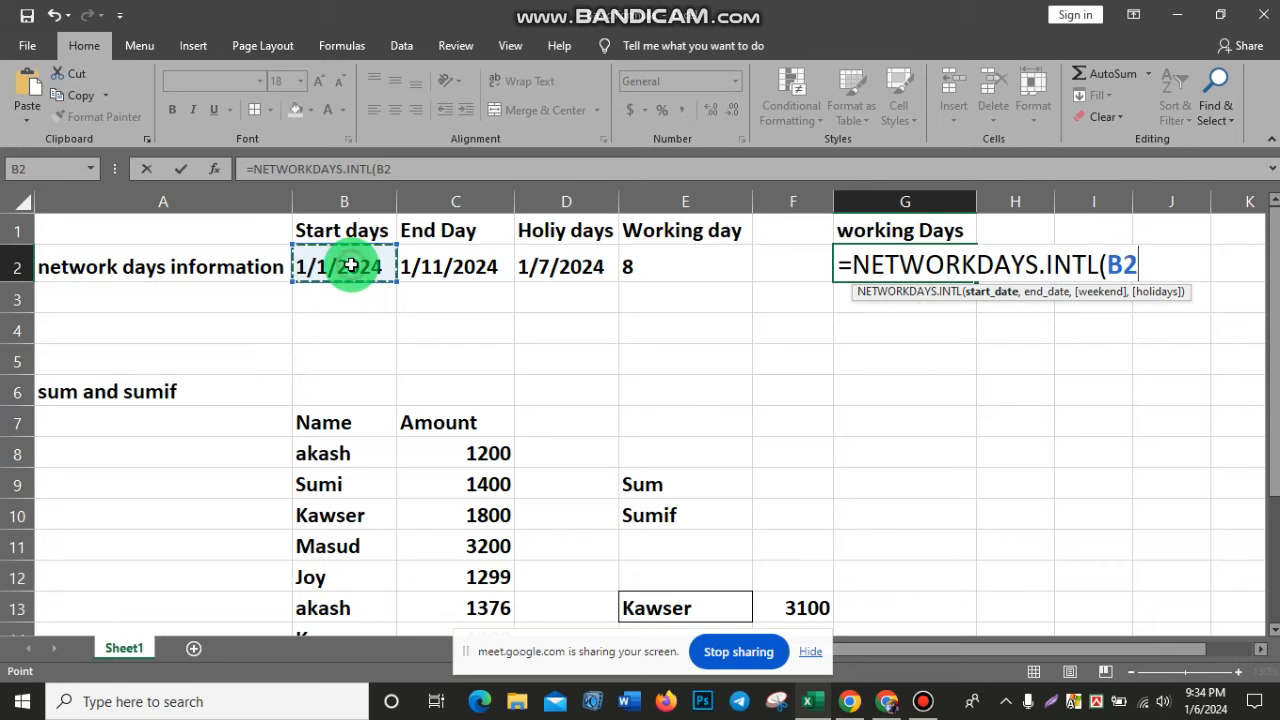
{"action": "type", "text": ","}
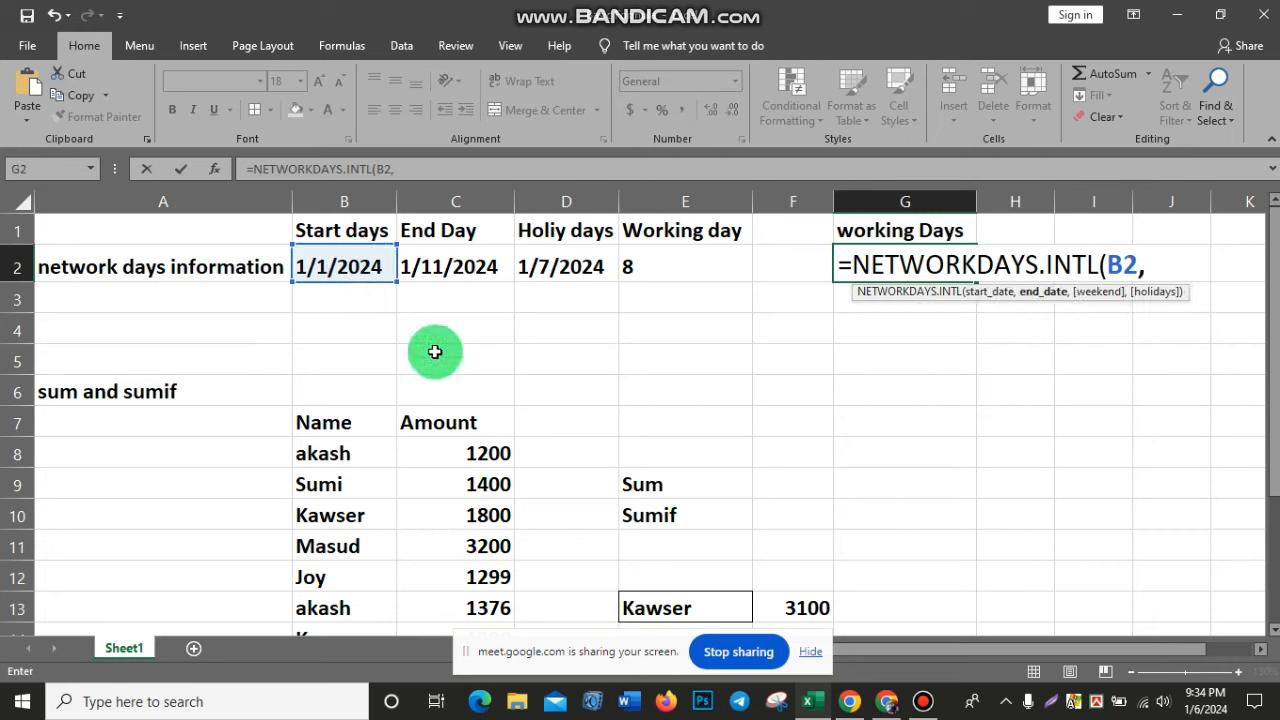
{"action": "left_click", "coordinate": [437, 275]}
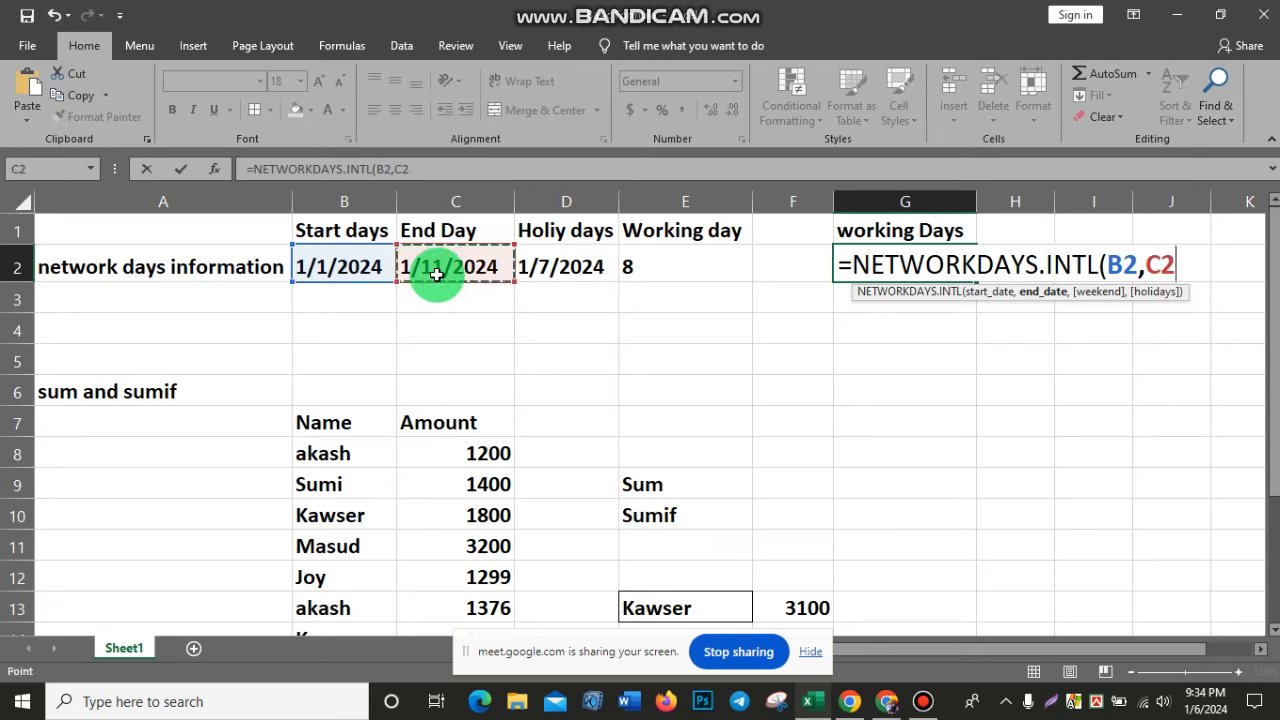
{"action": "type", "text": ","}
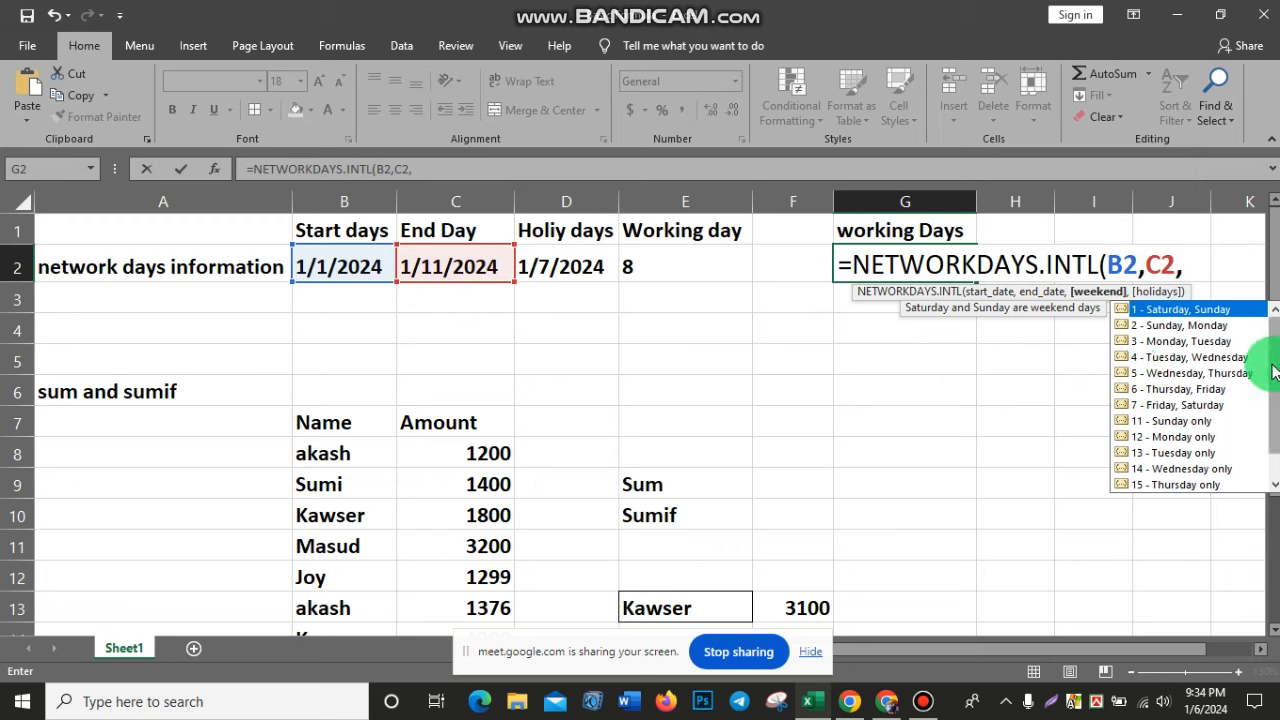
Step: Finish the G2 formula with weekend code 16 (Friday only) and D2 as the holiday
{"action": "scroll", "coordinate": [1255, 420], "scroll_direction": "down", "scroll_amount": 1}
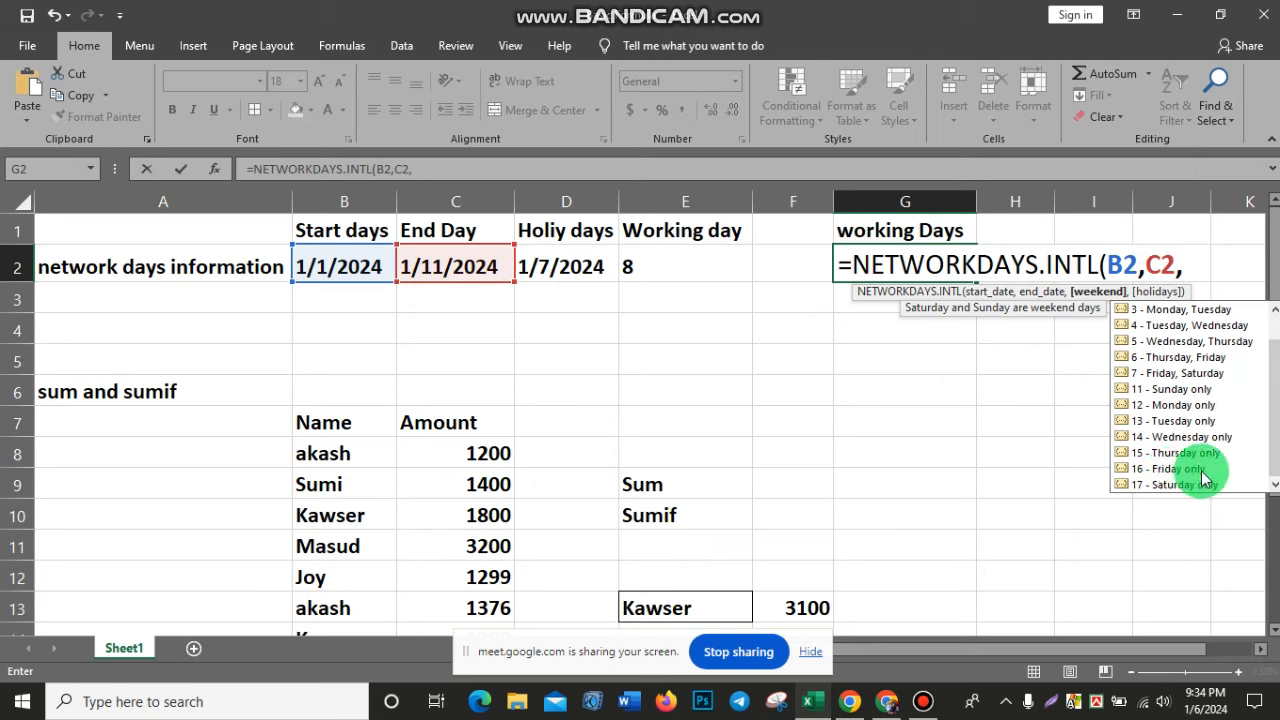
{"action": "type", "text": "16"}
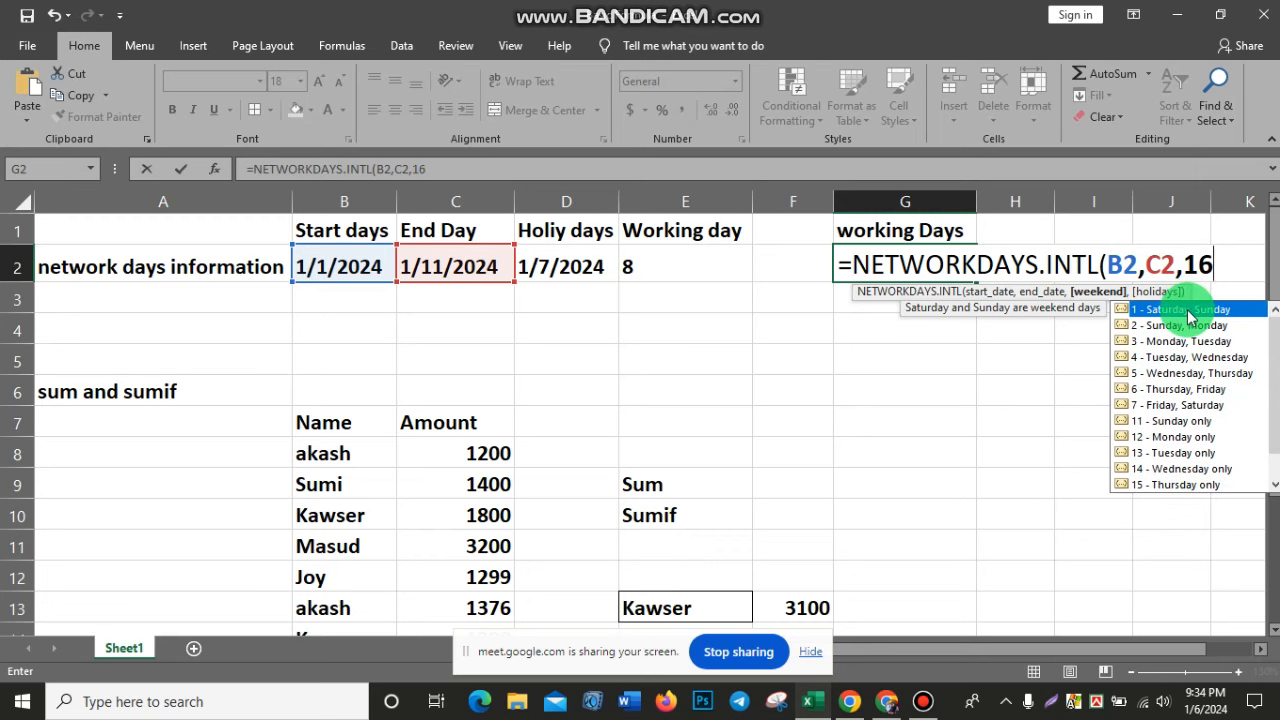
{"action": "type", "text": ","}
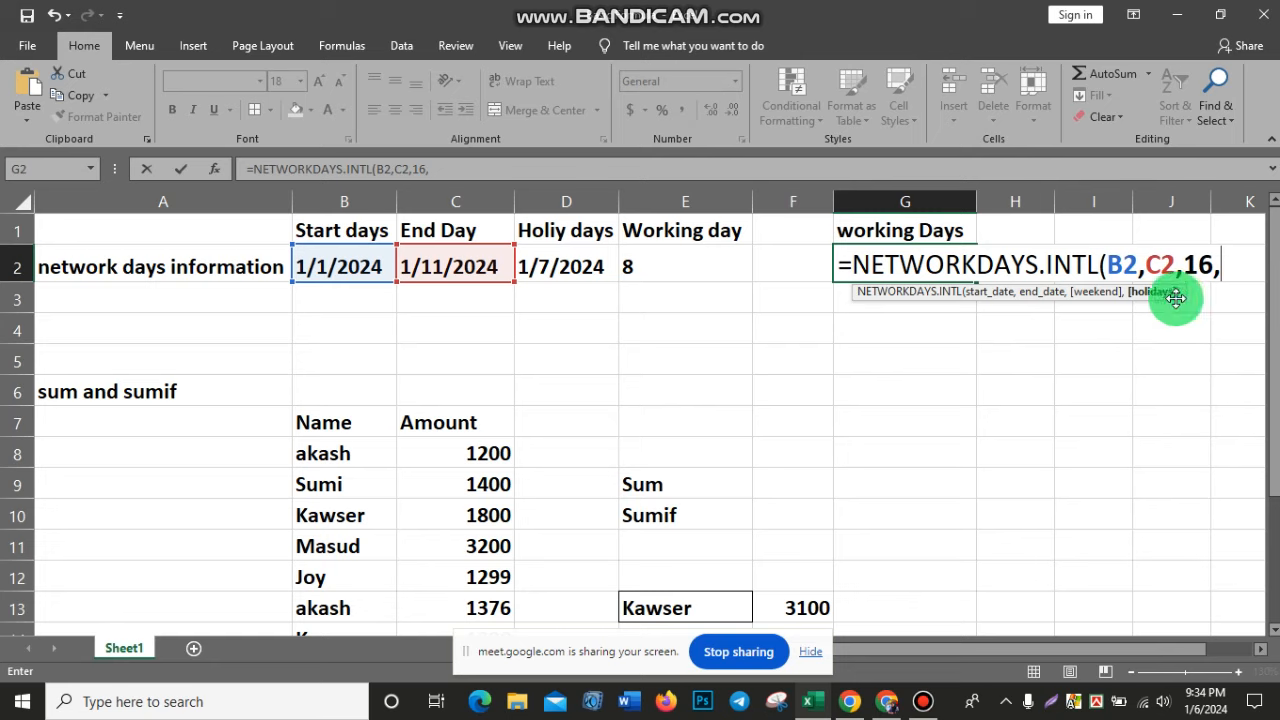
{"action": "left_click", "coordinate": [555, 275]}
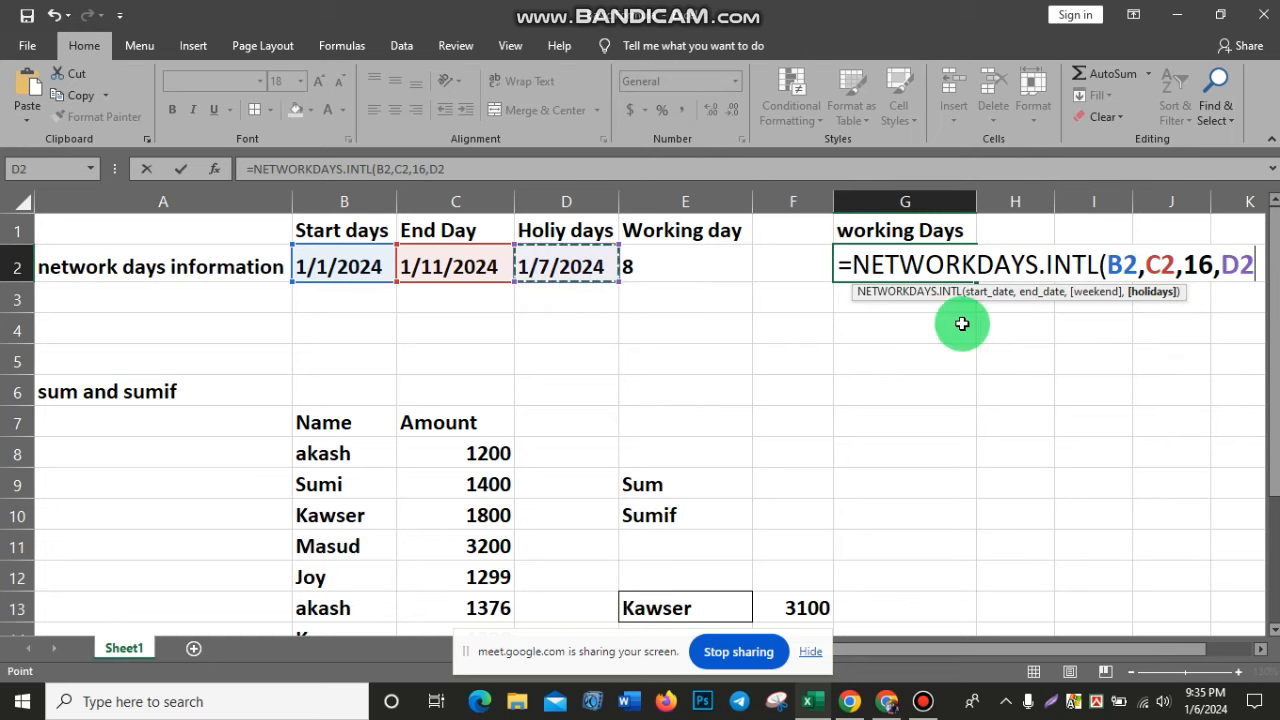
{"action": "type", "text": ")"}
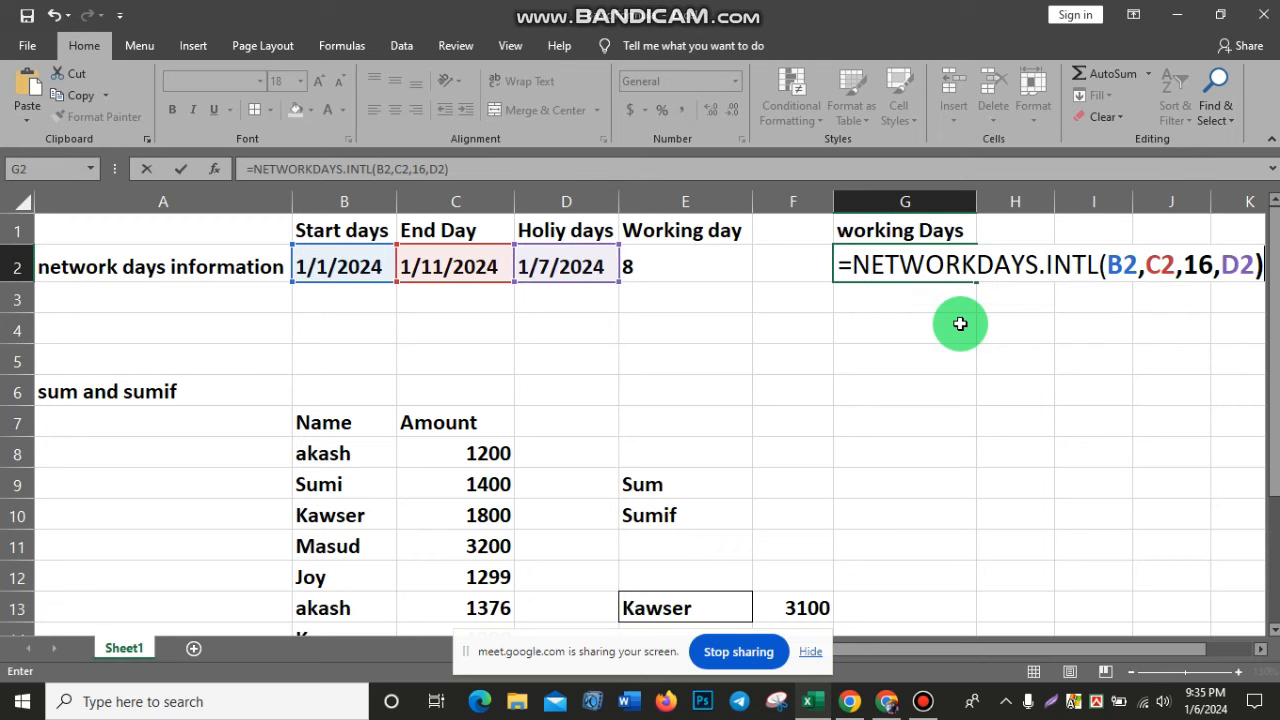
{"action": "key", "text": "Return"}
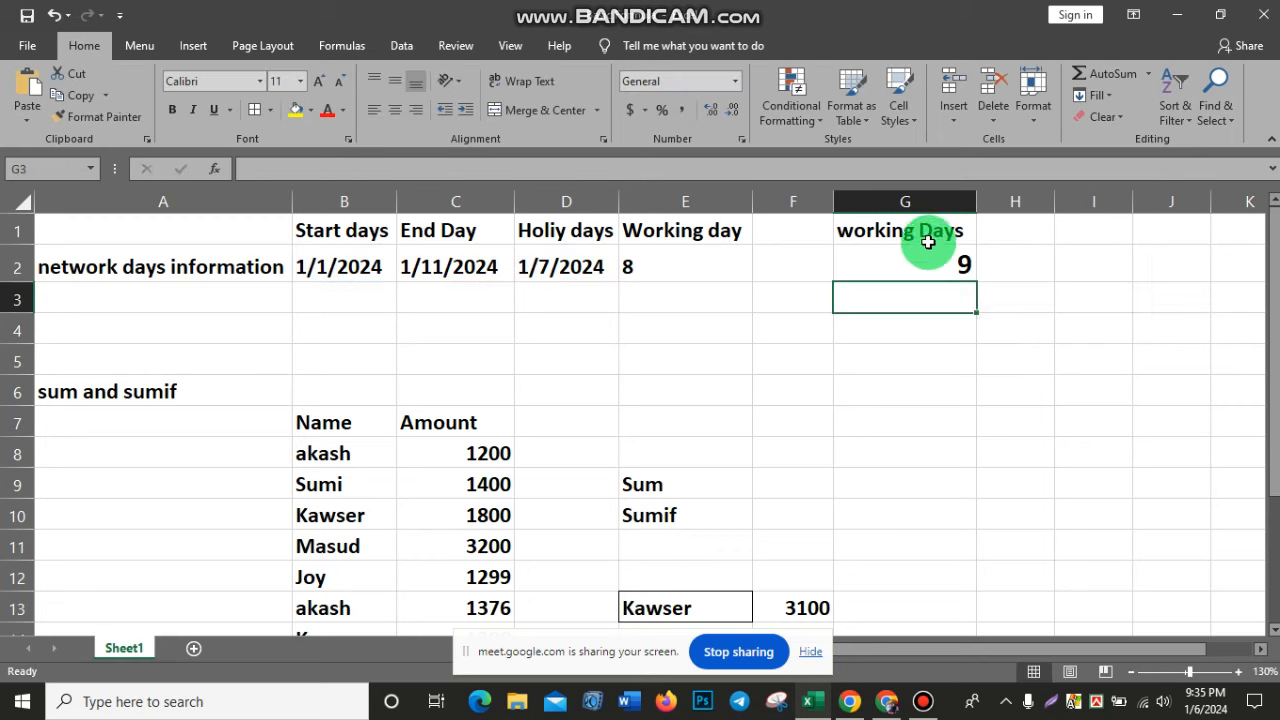
Step: Remove the weekend and holiday arguments from the G2 formula and review the available weekend options down to 16 - Friday only
{"action": "left_click", "coordinate": [924, 253]}
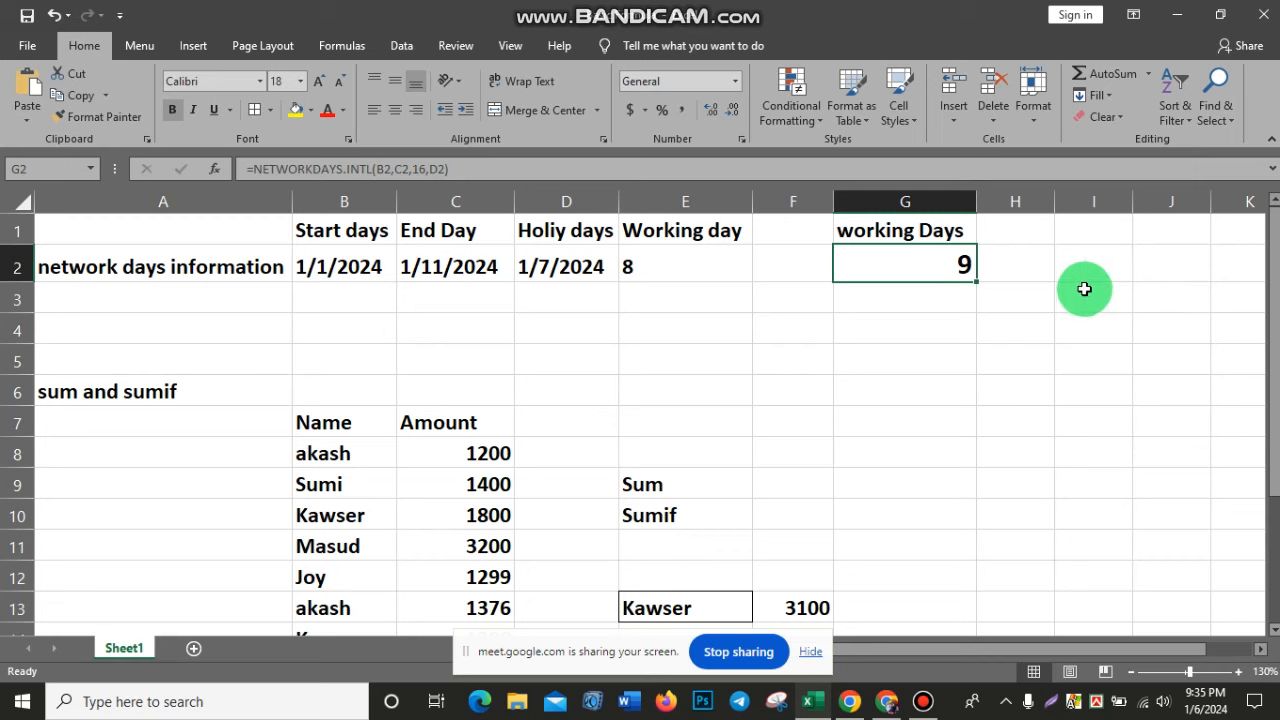
{"action": "double_click", "coordinate": [934, 266]}
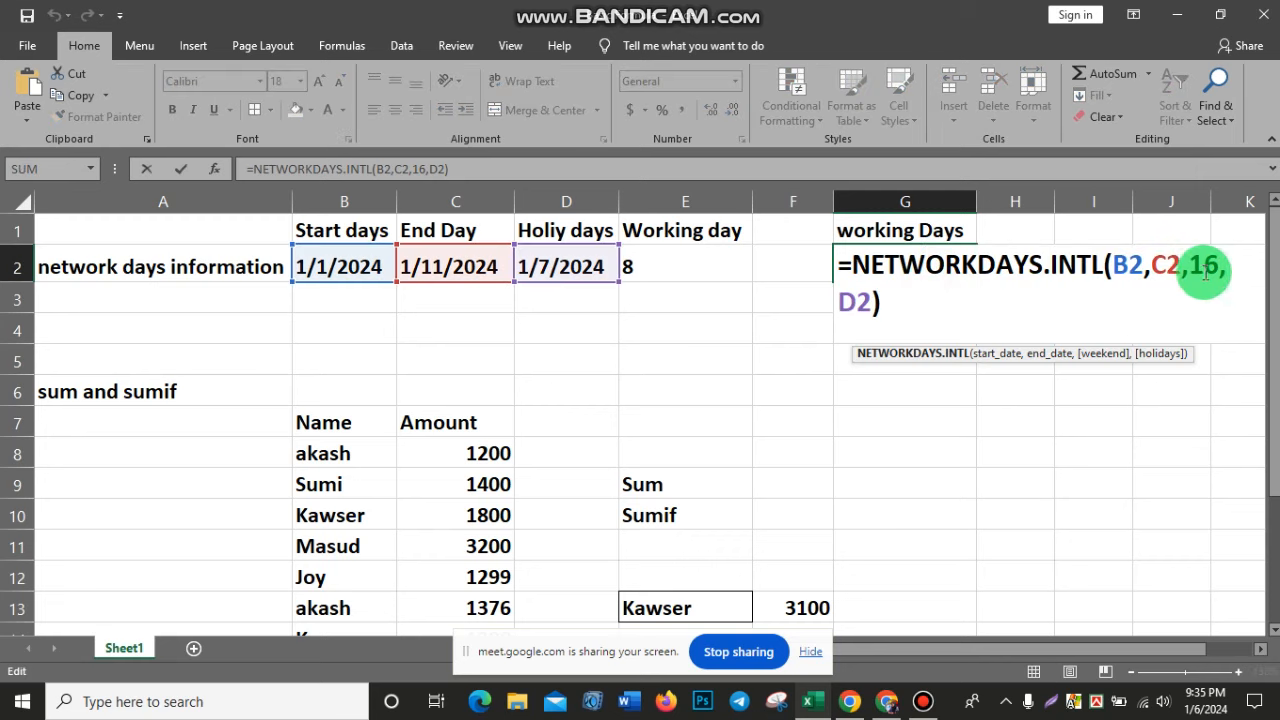
{"action": "left_click", "coordinate": [1205, 268]}
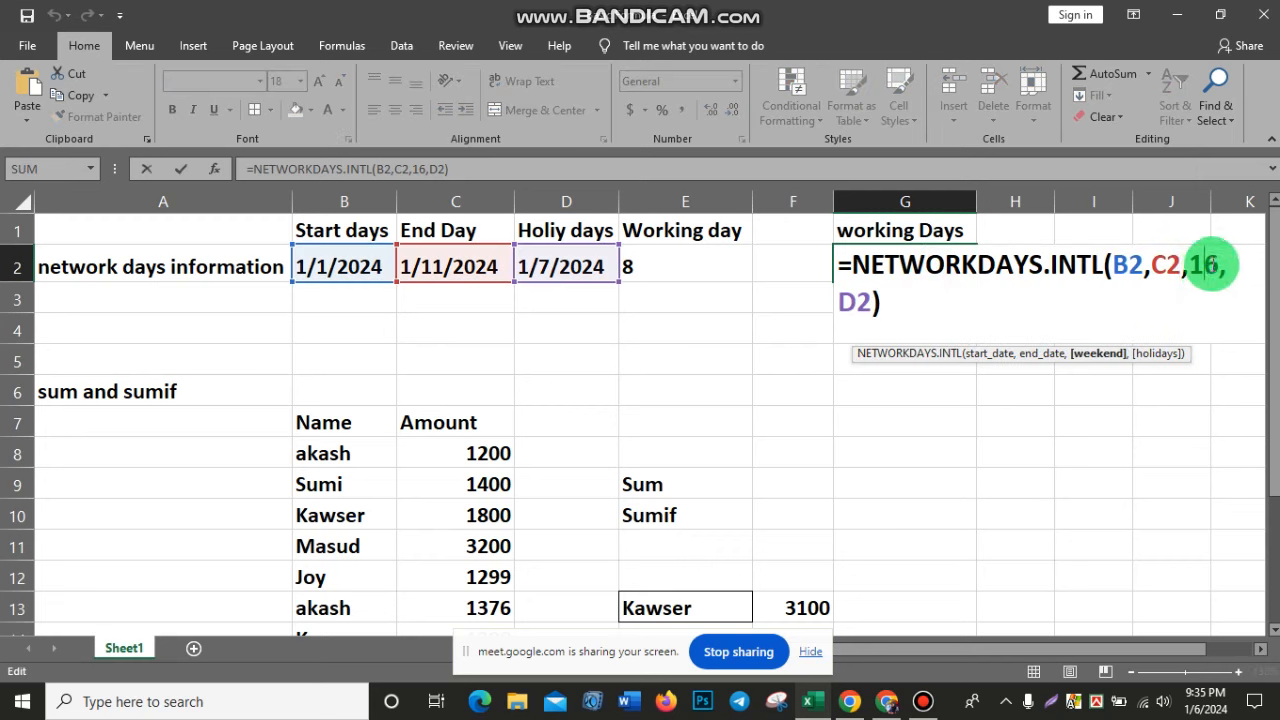
{"action": "key", "text": "Delete"}
{"action": "key", "text": "Delete"}
{"action": "key", "text": "Delete"}
{"action": "key", "text": "Delete"}
{"action": "key", "text": "Delete"}
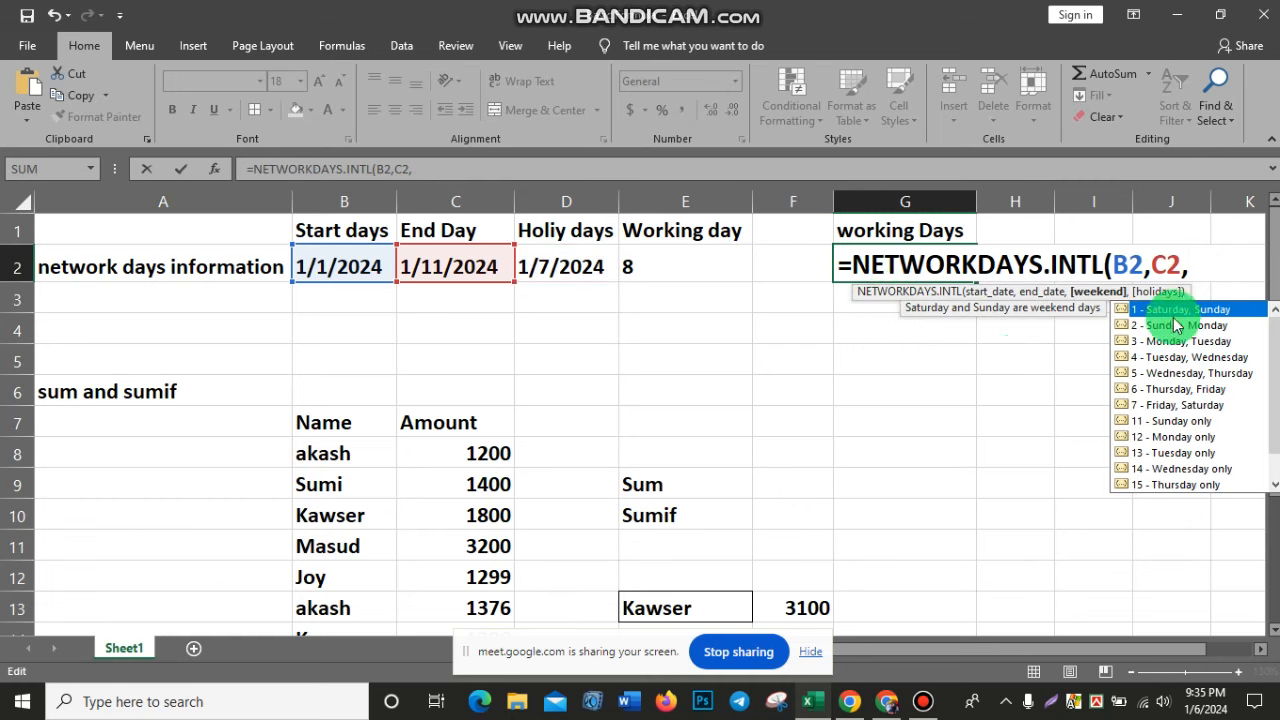
{"action": "scroll", "coordinate": [1272, 368], "scroll_direction": "down", "scroll_amount": 1}
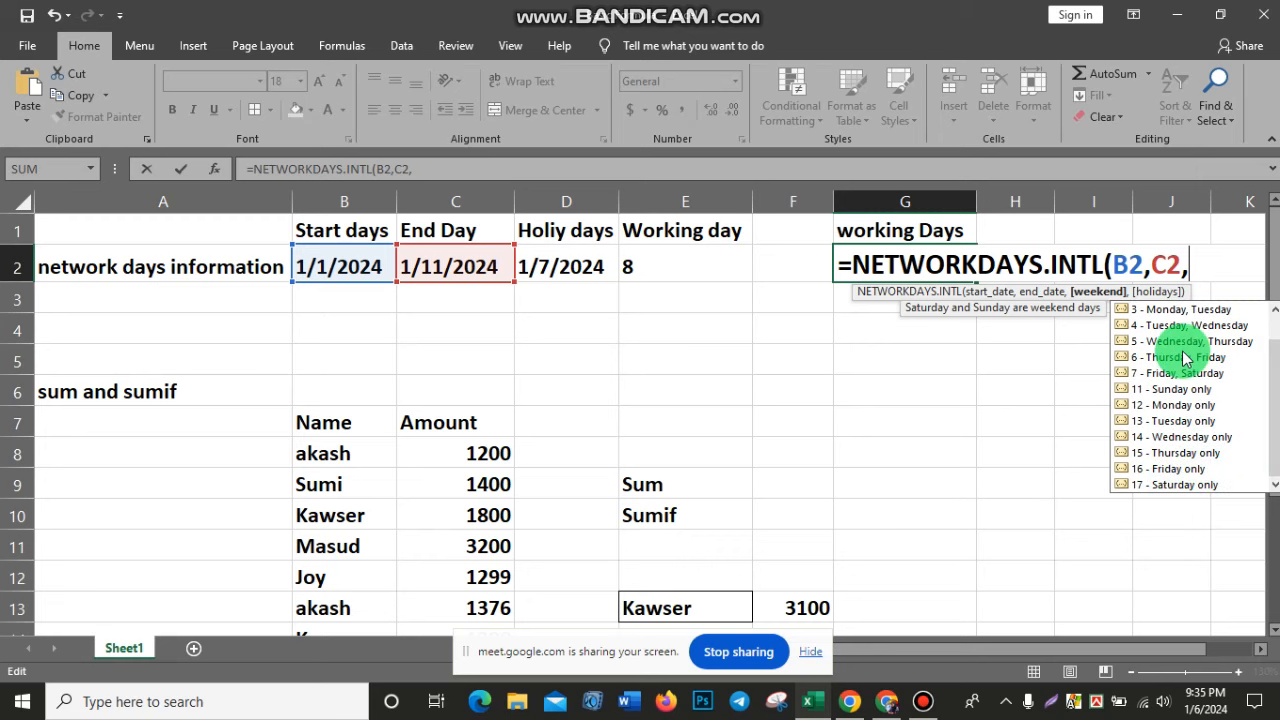
{"action": "scroll", "coordinate": [1200, 330], "scroll_direction": "up", "scroll_amount": 1}
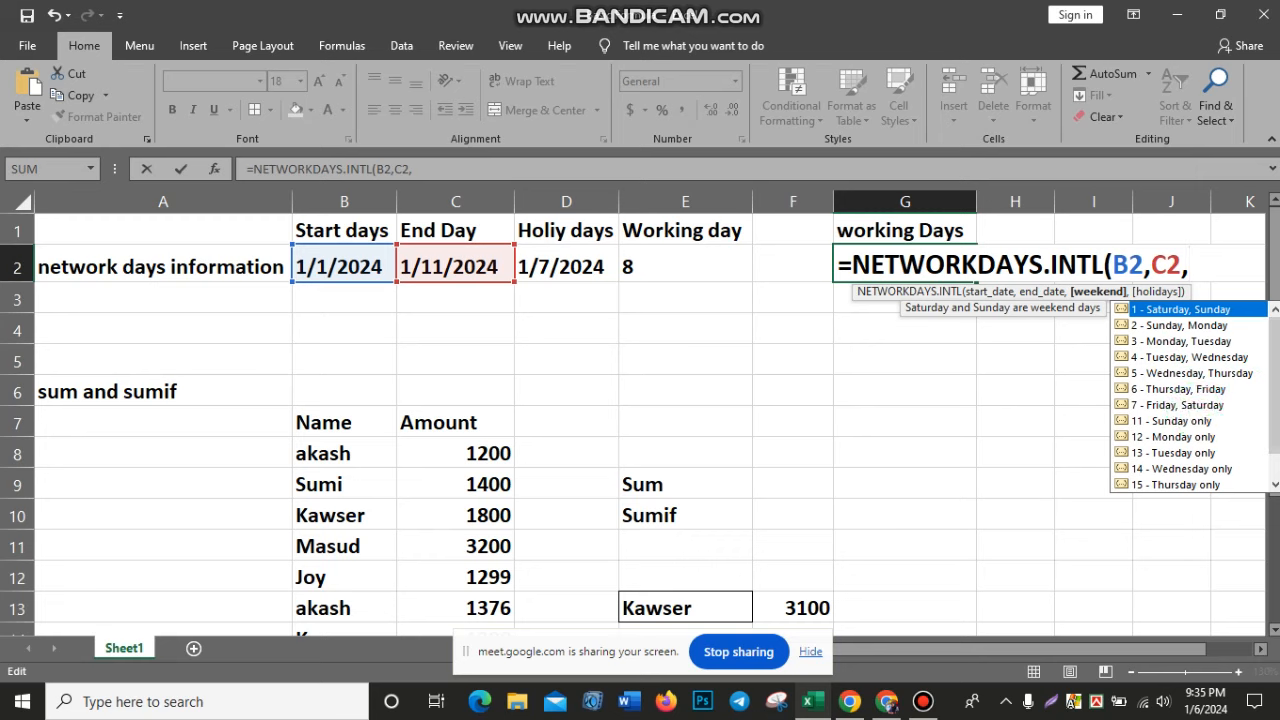
{"action": "scroll", "coordinate": [1190, 397], "scroll_direction": "down", "scroll_amount": 1}
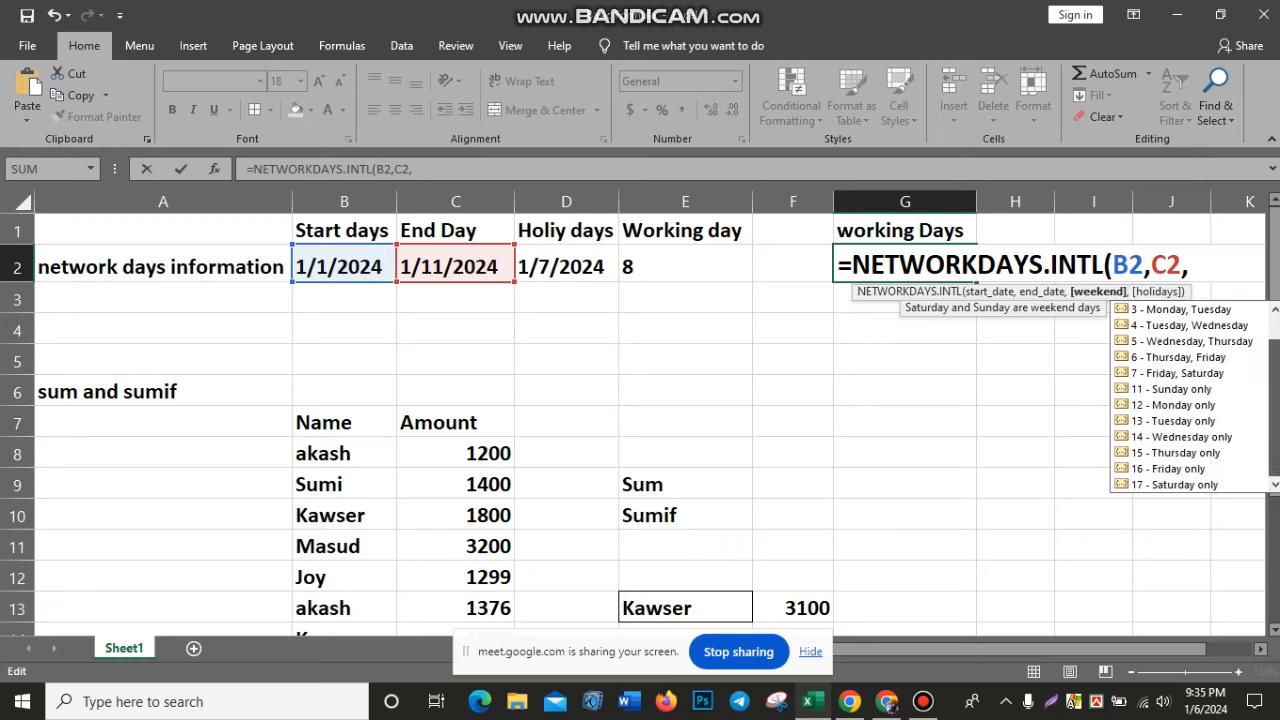
{"action": "left_click", "coordinate": [1177, 470]}
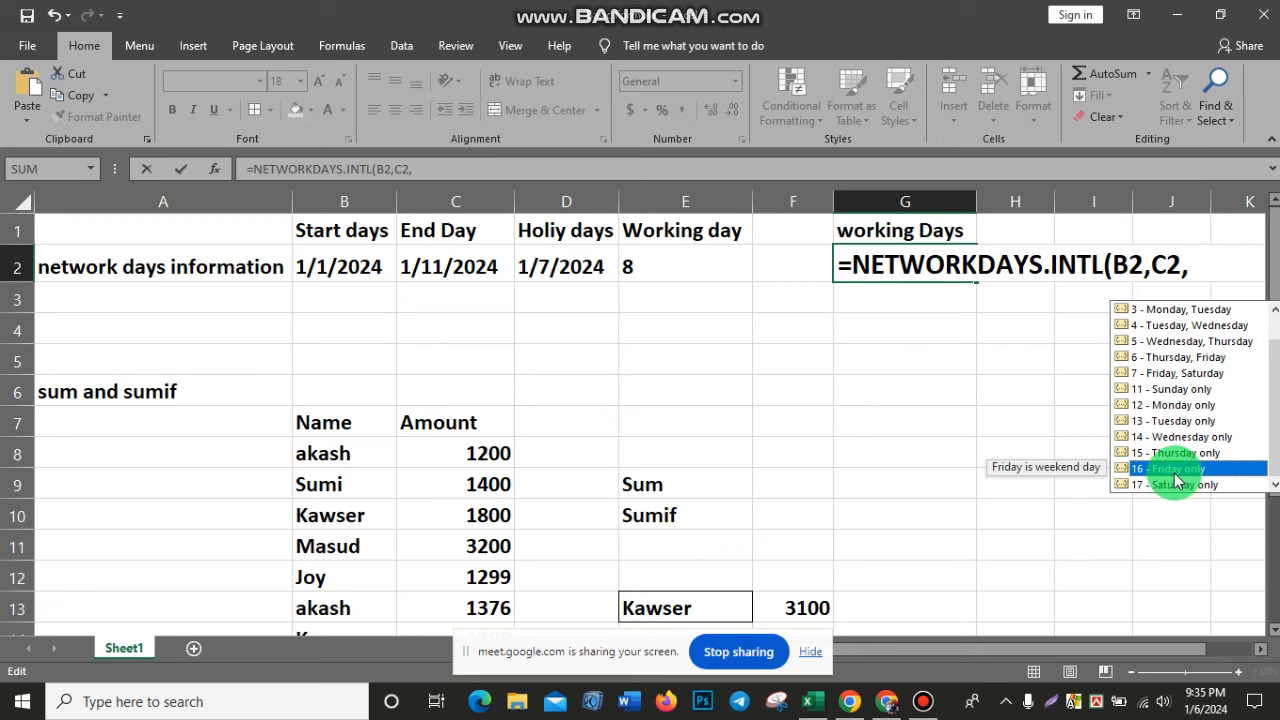
Step: Re-enter weekend code 16 and holiday D2 in the G2 formula so it reads =NETWORKDAYS.INTL(B2,C2,16,D2)
{"action": "left_click", "coordinate": [1204, 266]}
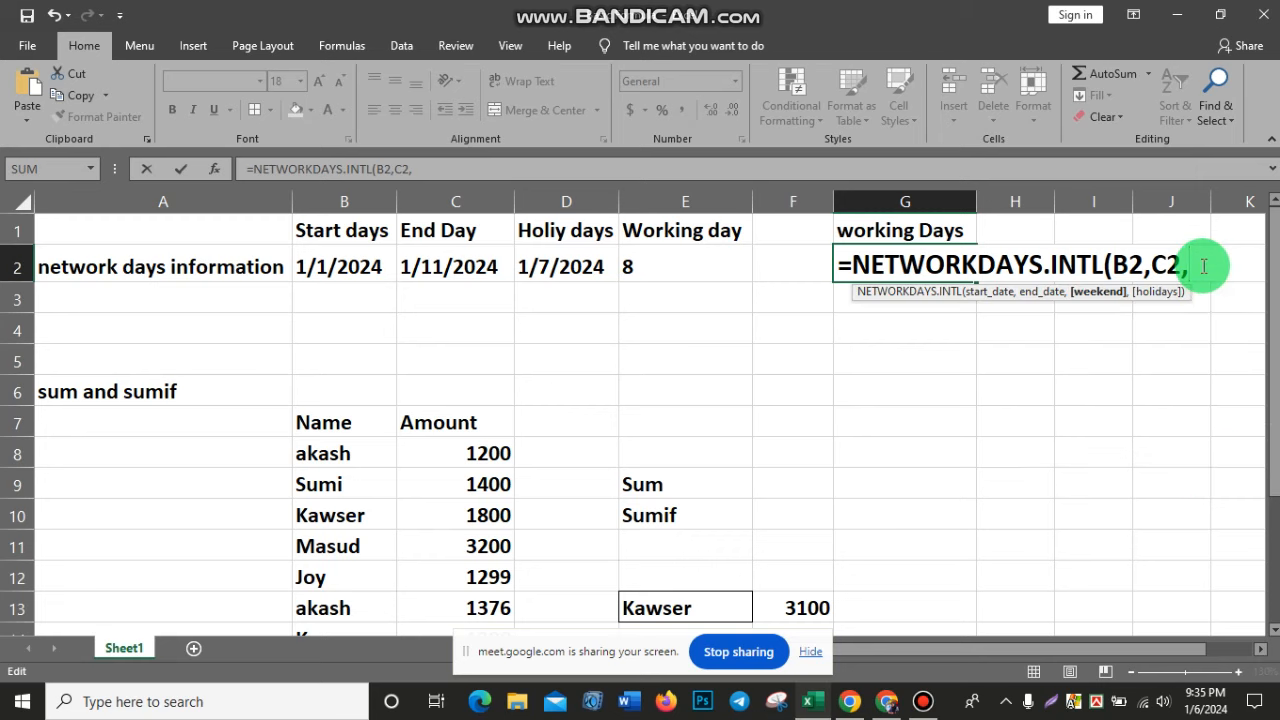
{"action": "type", "text": "16"}
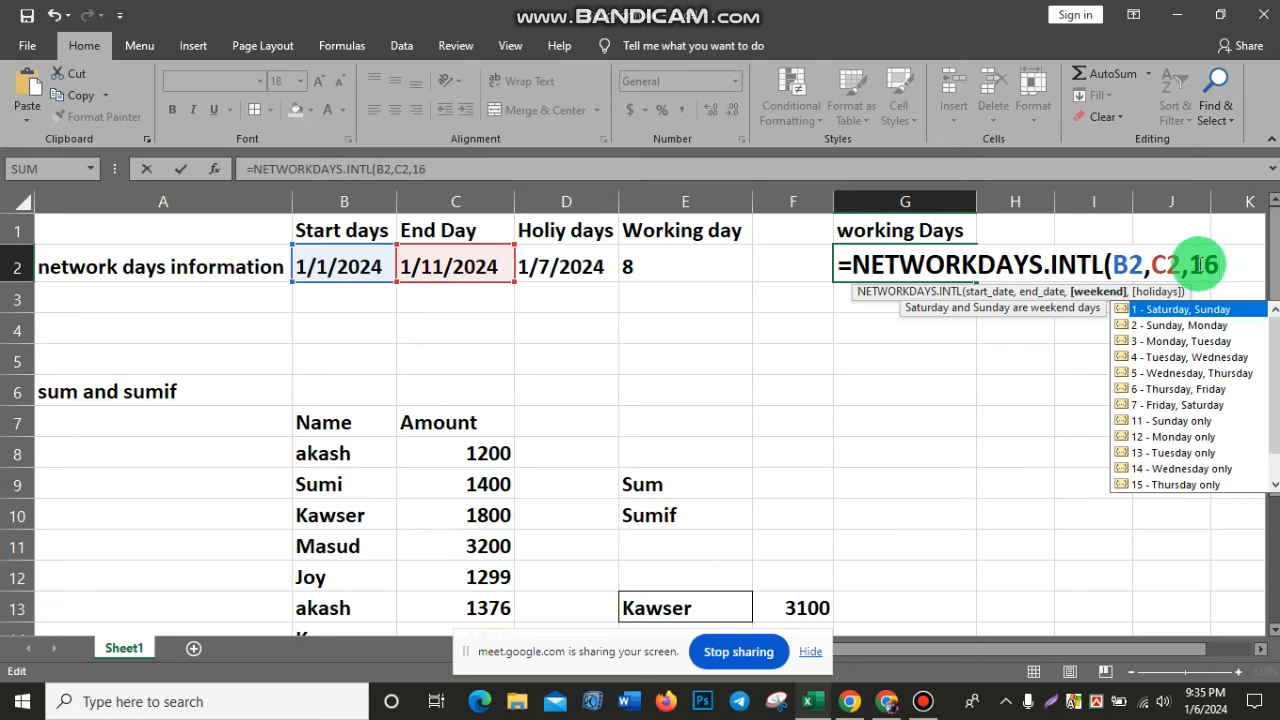
{"action": "left_click", "coordinate": [1200, 265]}
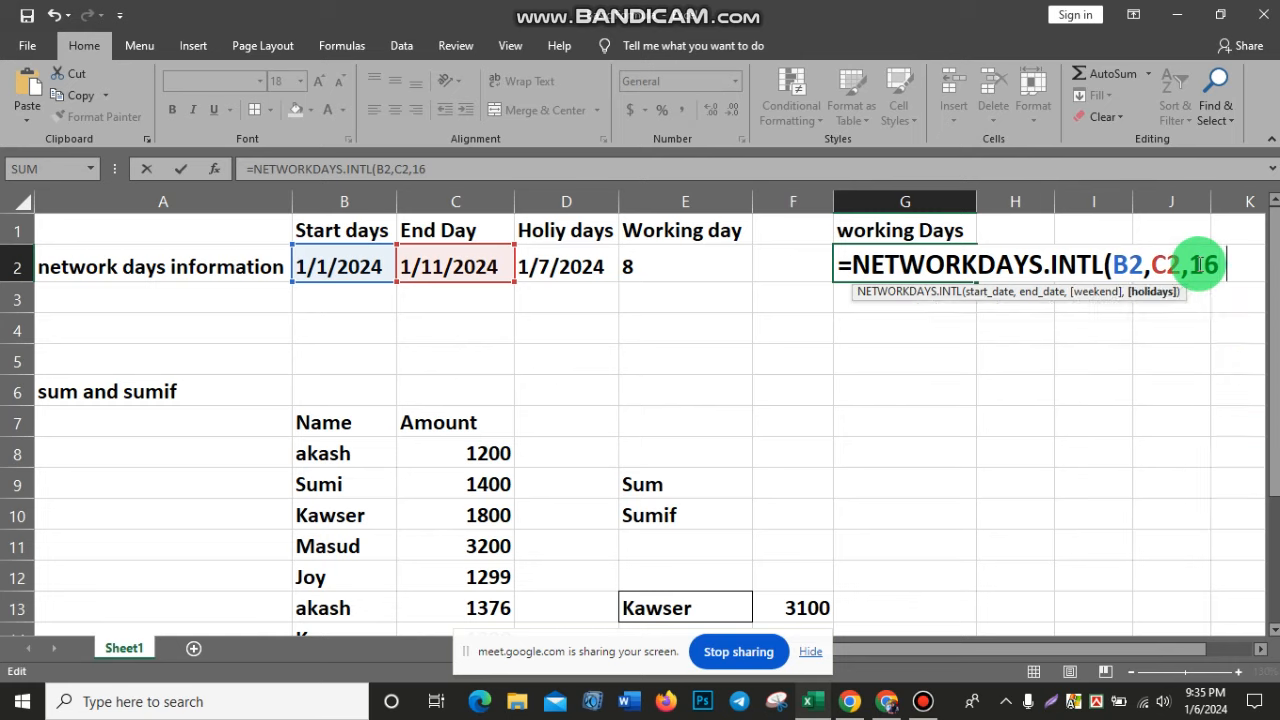
{"action": "type", "text": ","}
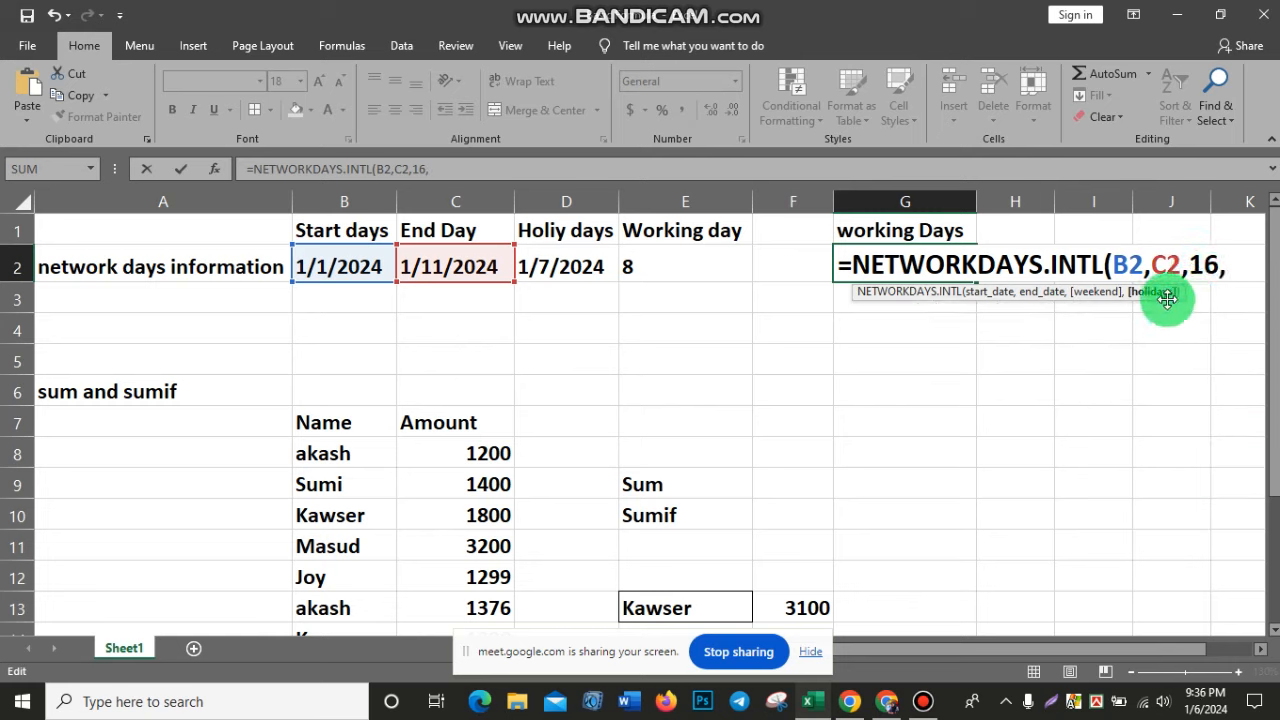
{"action": "left_click", "coordinate": [560, 264]}
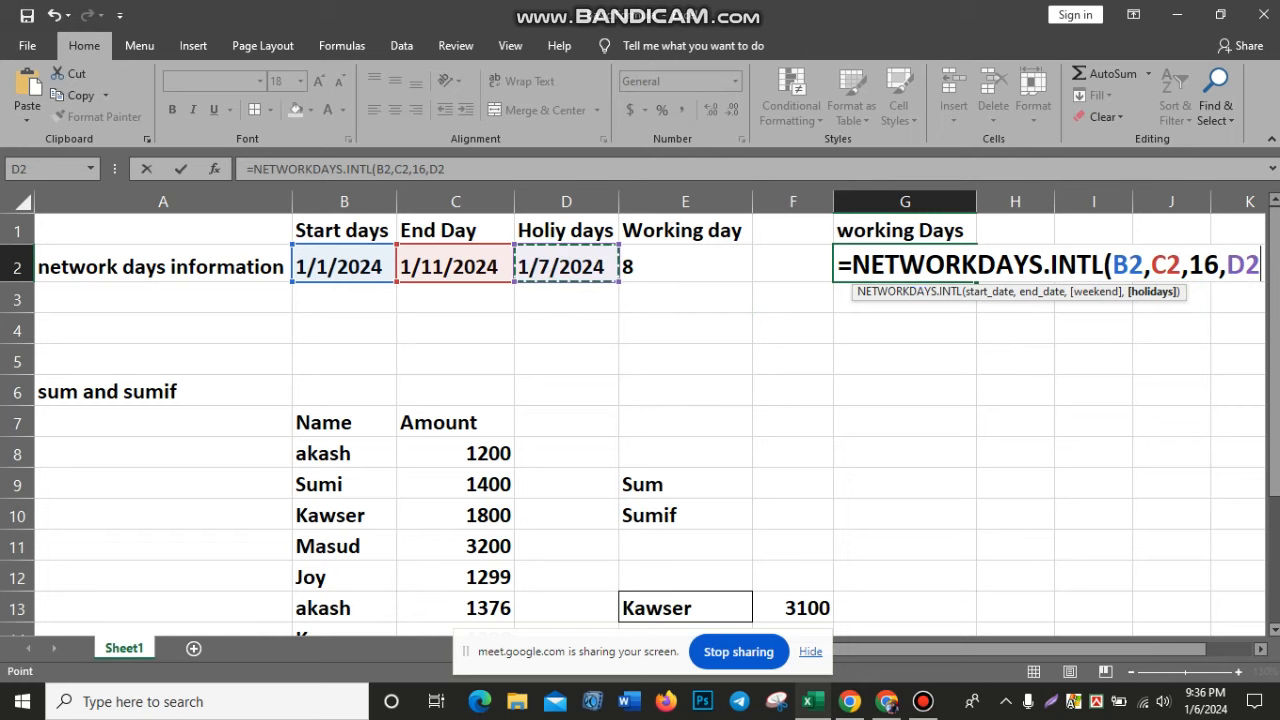
{"action": "type", "text": ")"}
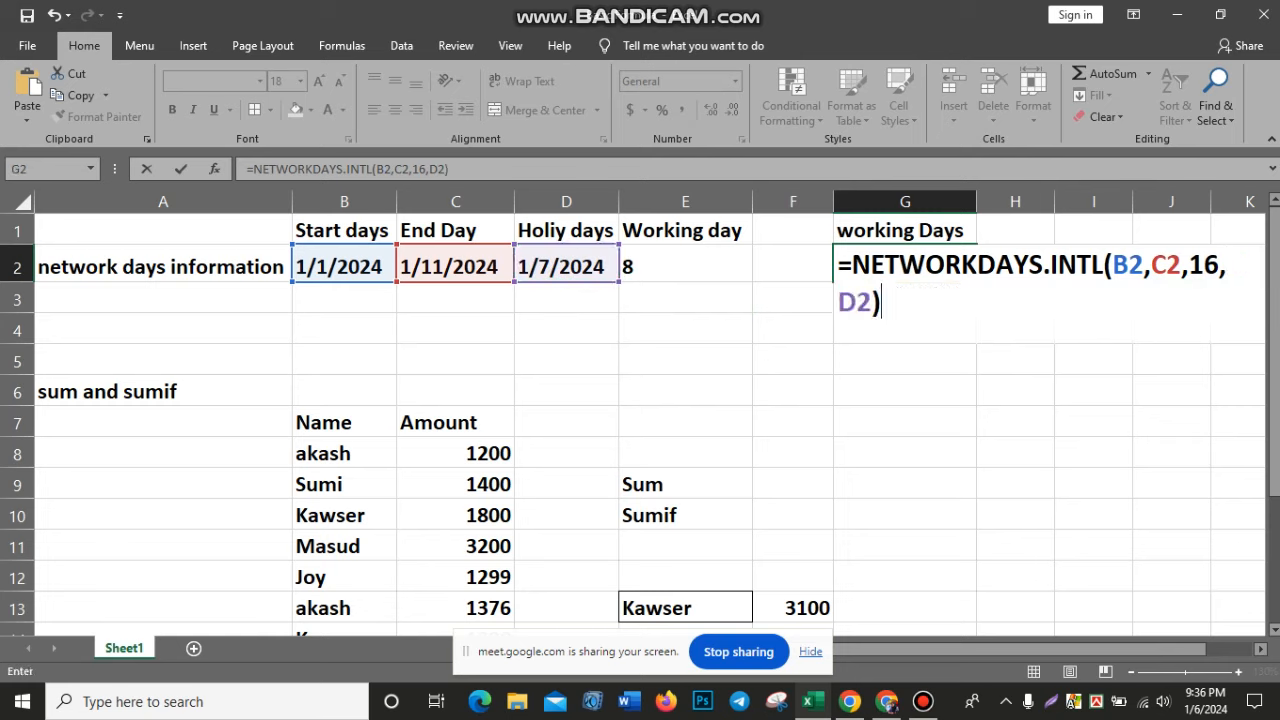
{"action": "key", "text": "Return"}
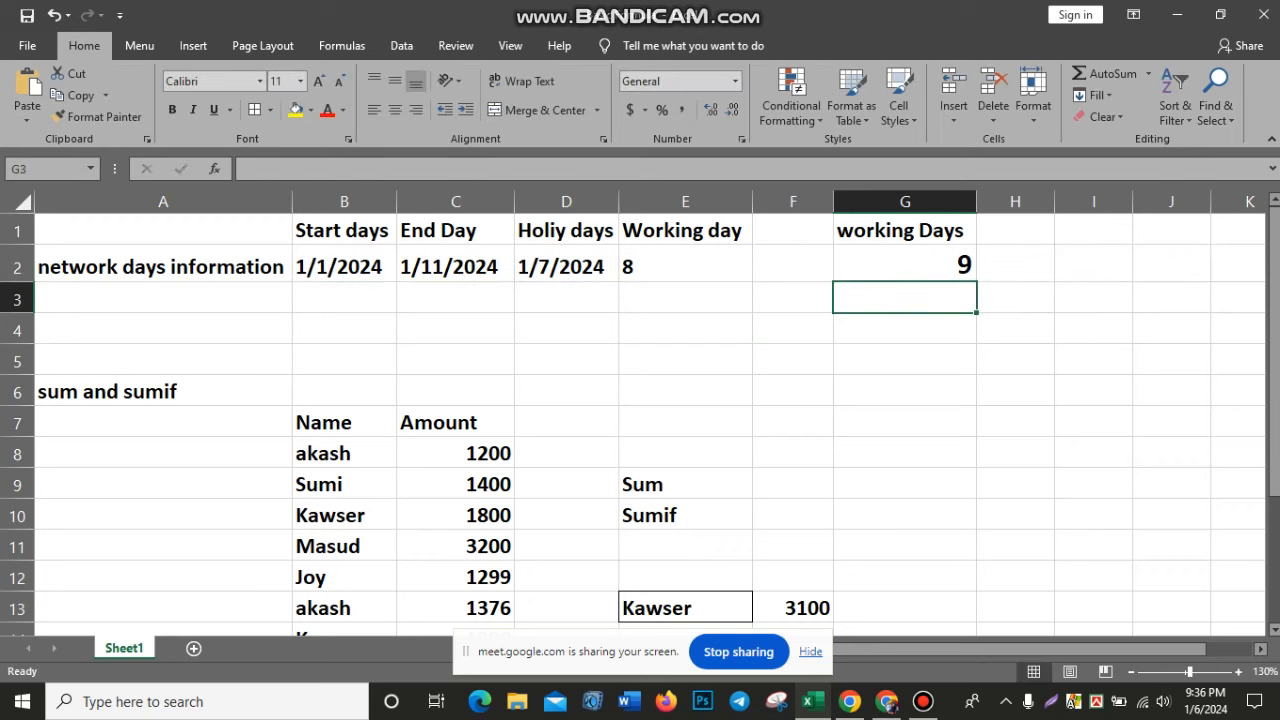
Step: Compare the working days result in G2 with the start date in B2 and the end date in C2
{"action": "left_click", "coordinate": [929, 260]}
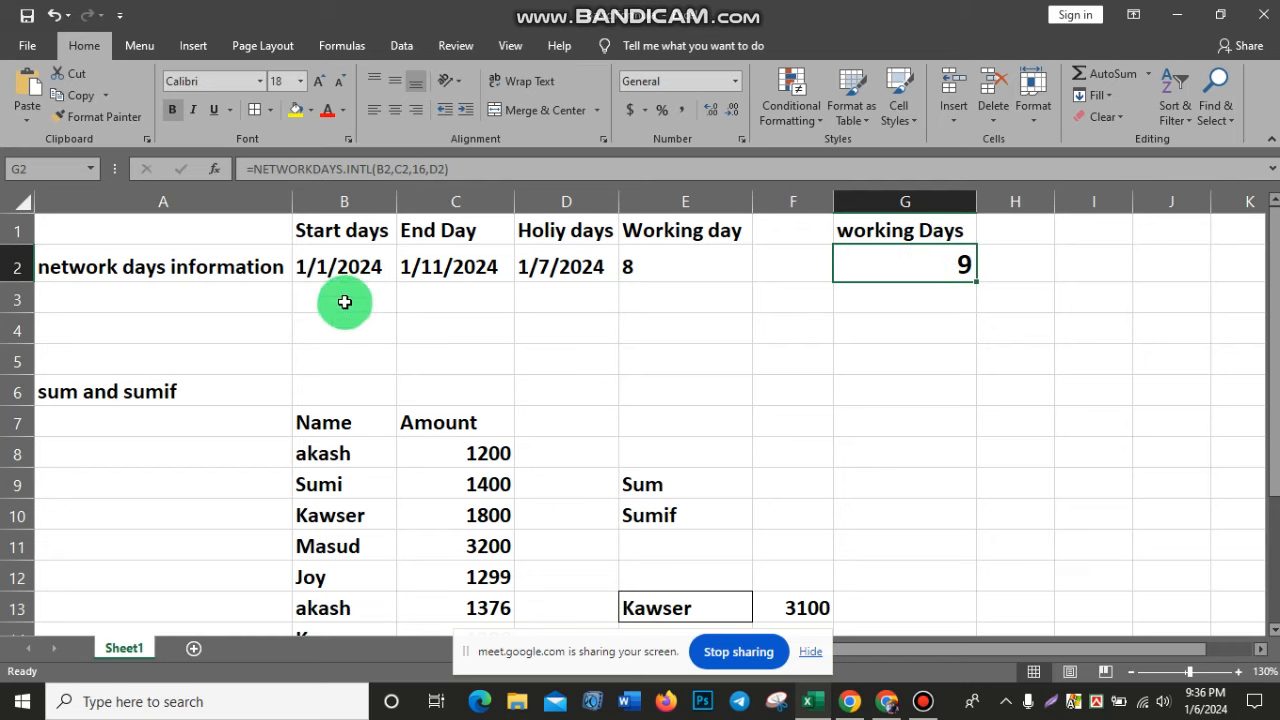
{"action": "left_click", "coordinate": [296, 270]}
{"action": "left_click", "coordinate": [444, 267]}
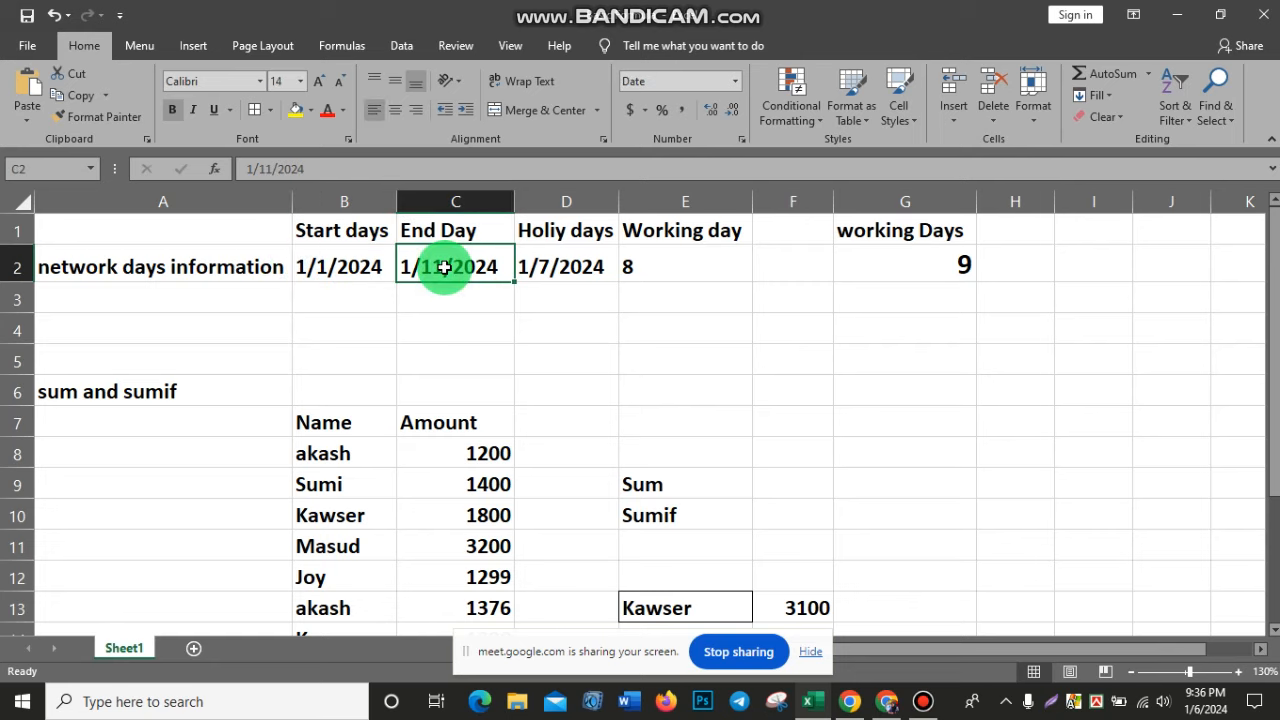
{"action": "left_click", "coordinate": [908, 265]}
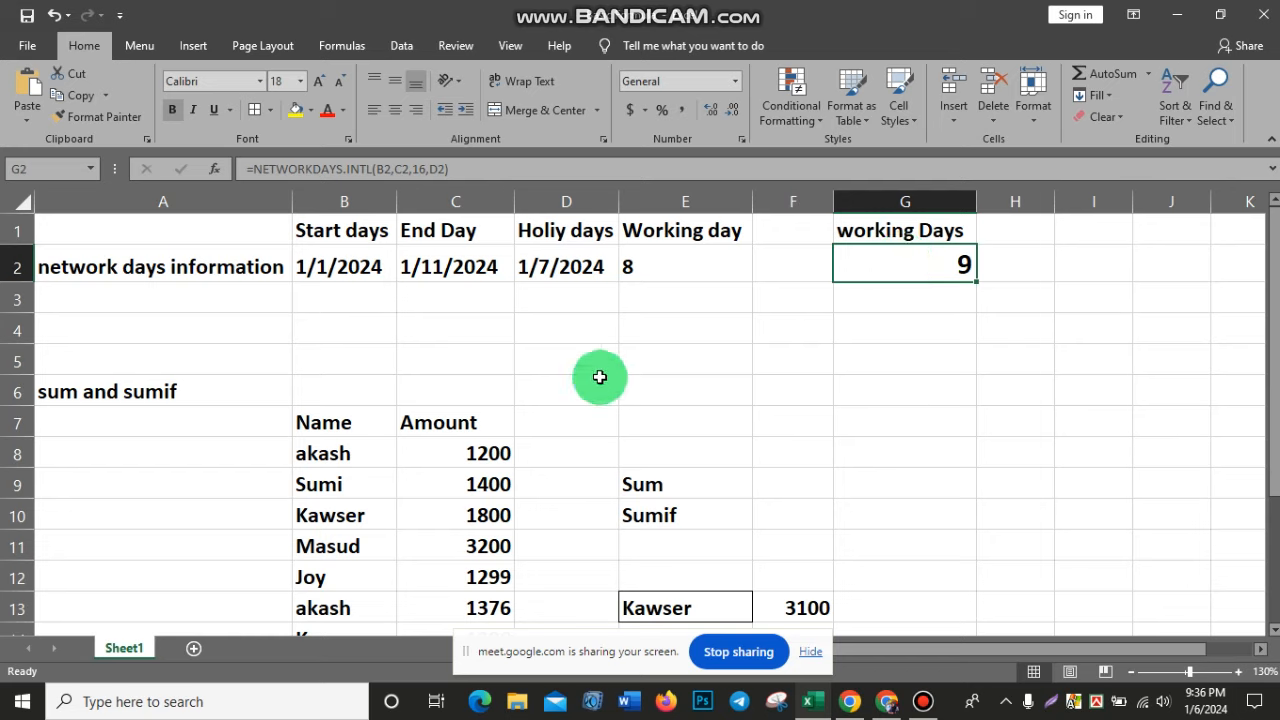
{"action": "left_click", "coordinate": [605, 332]}
Step: Copy the start, end and holiday dates from B2:D2 into row 3, beginning at B3
{"action": "left_click", "coordinate": [352, 303]}
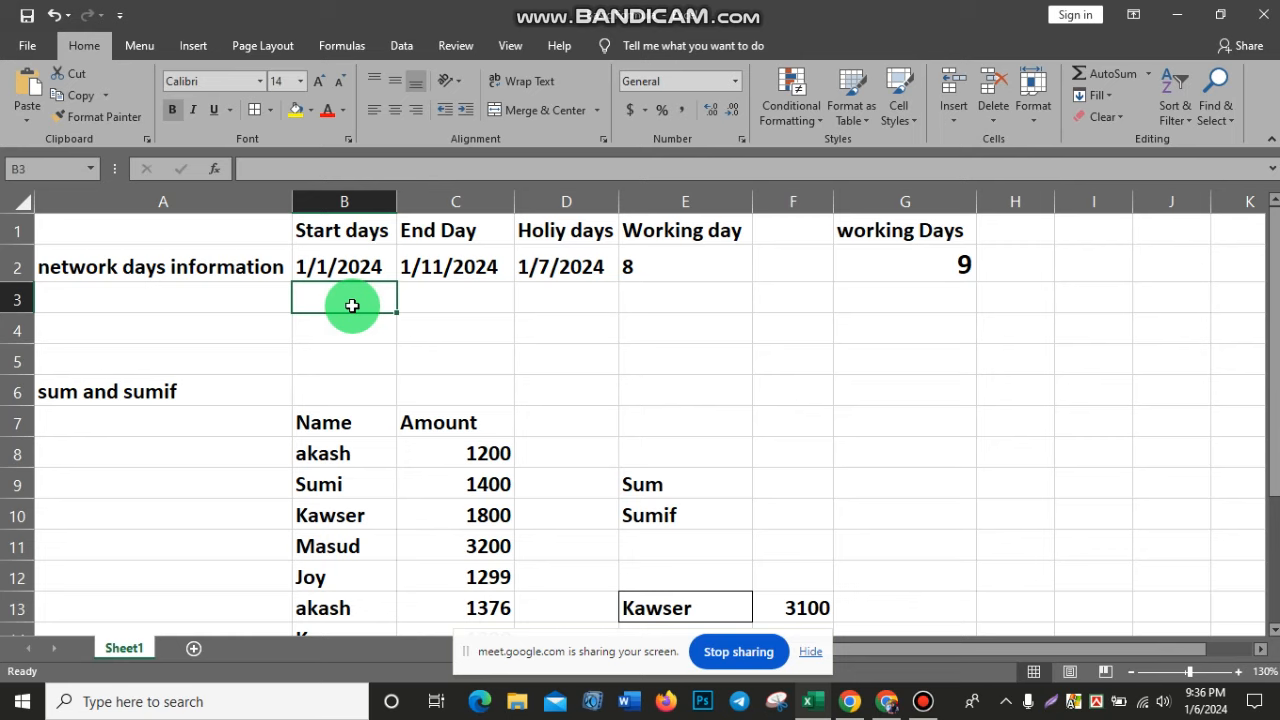
{"action": "left_click_drag", "start_coordinate": [346, 266], "coordinate": [582, 271]}
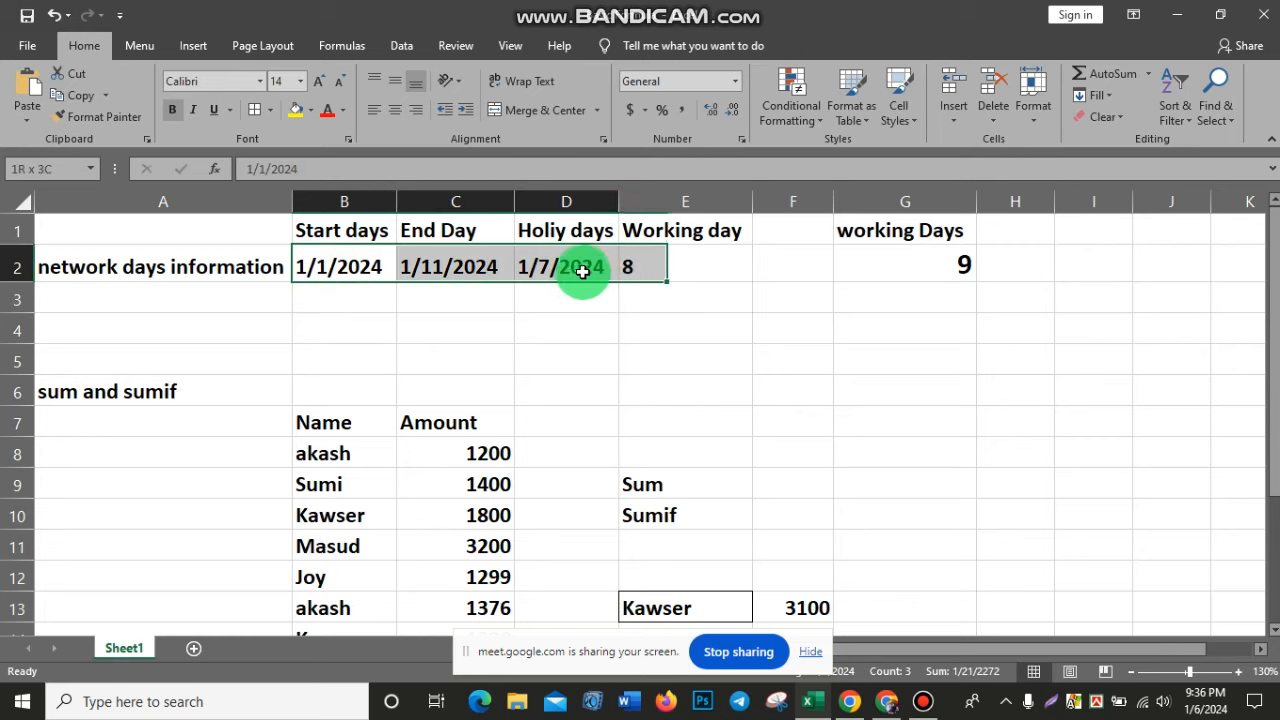
{"action": "key", "text": "ctrl+c"}
{"action": "left_click", "coordinate": [365, 307]}
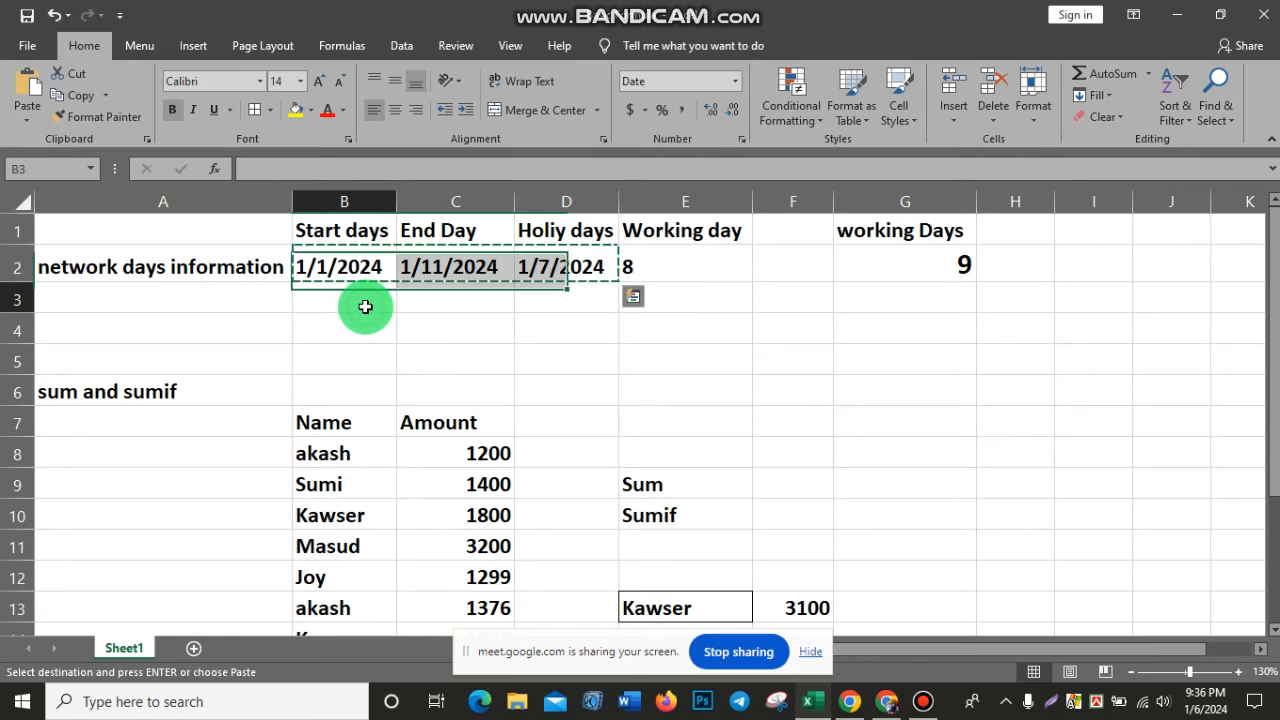
{"action": "key", "text": "ctrl+v"}
{"action": "left_click", "coordinate": [536, 354]}
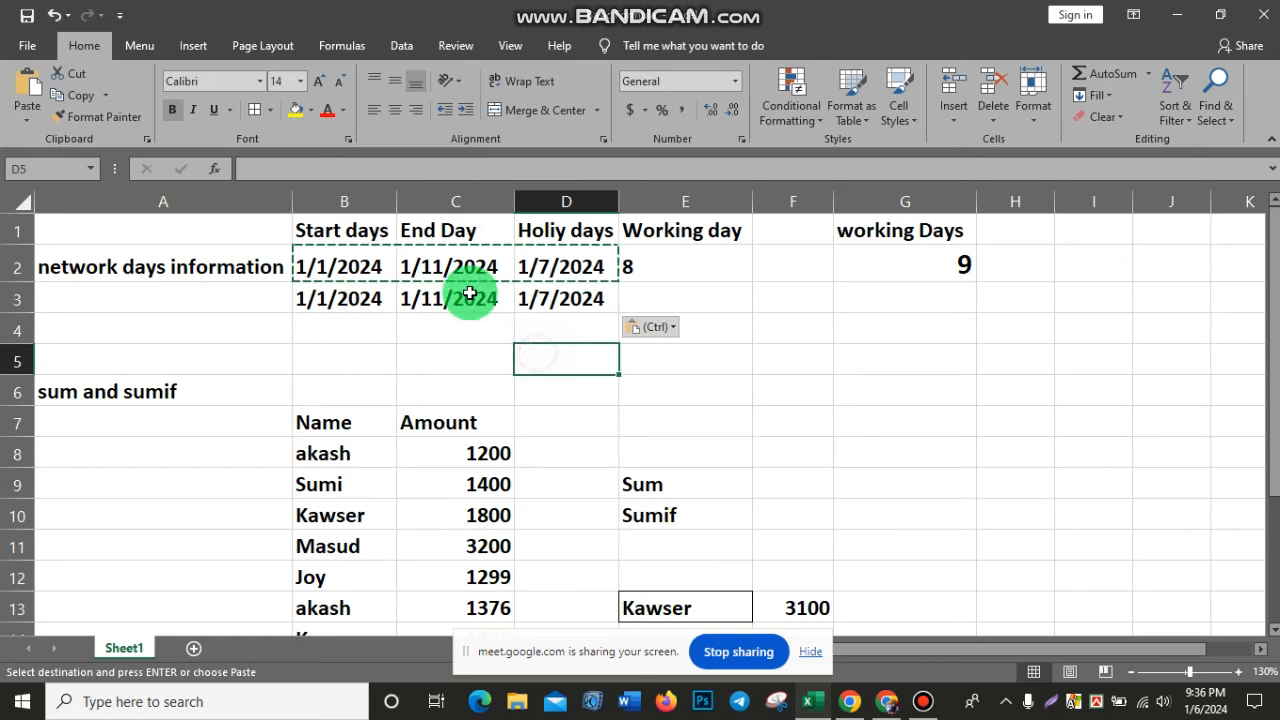
Step: Set the end date in C3 to 1/20/2024
{"action": "double_click", "coordinate": [430, 299]}
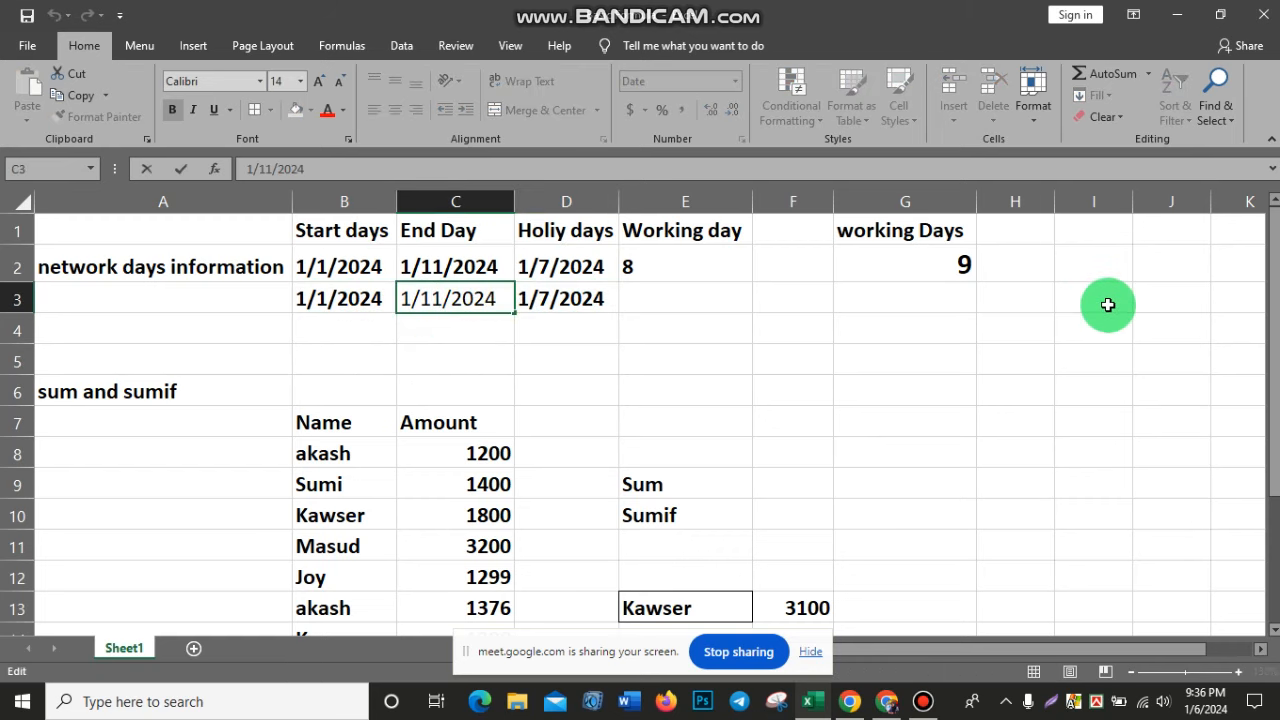
{"action": "key", "text": "Delete"}
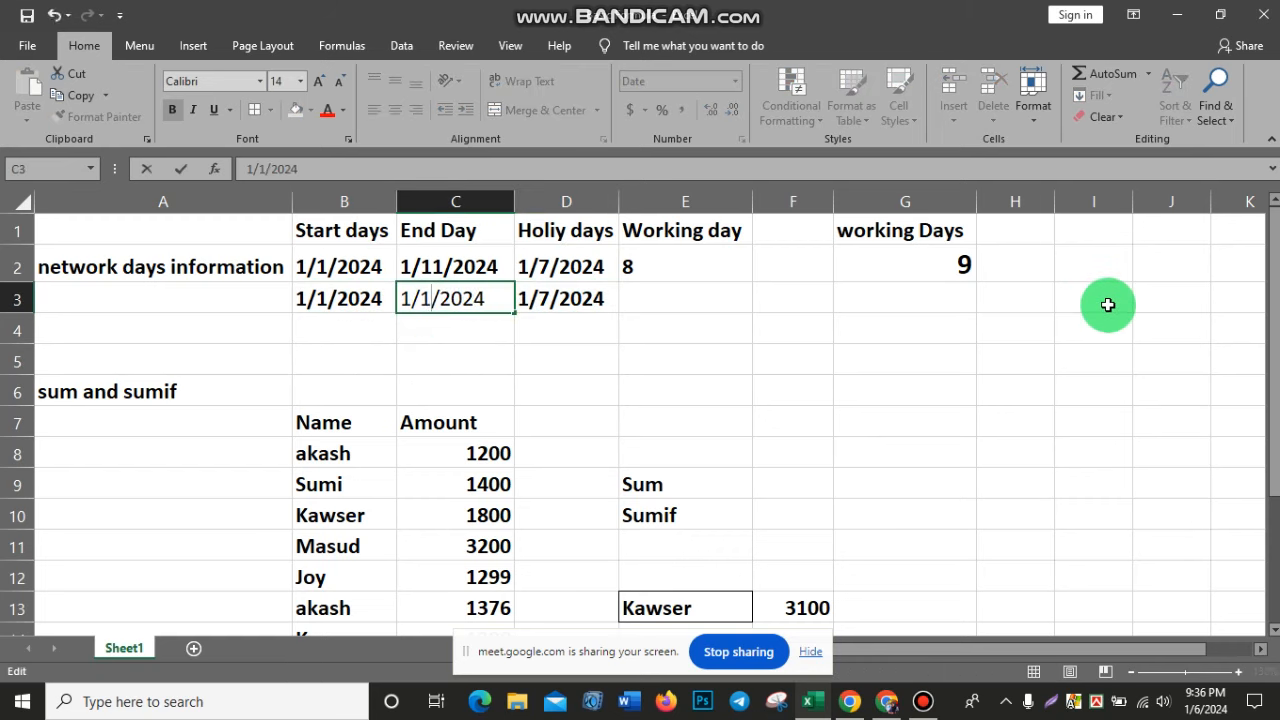
{"action": "key", "text": "BackSpace"}
{"action": "type", "text": "20"}
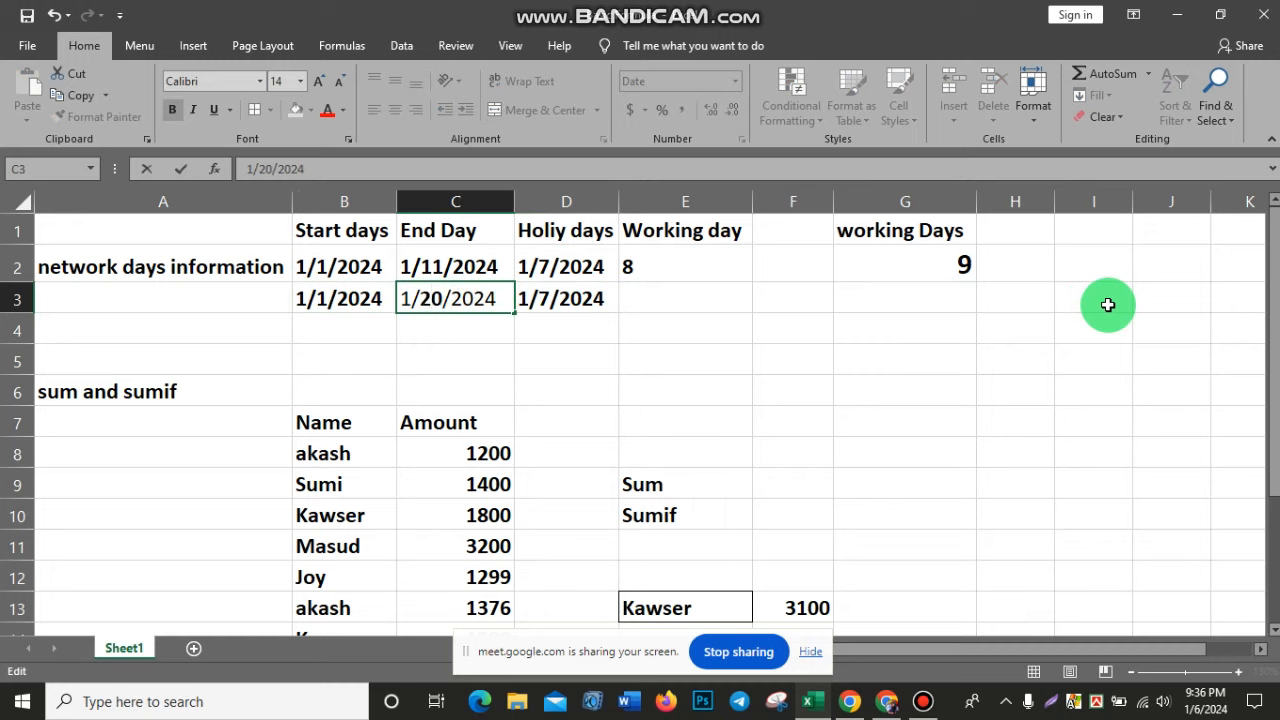
{"action": "key", "text": "Return"}
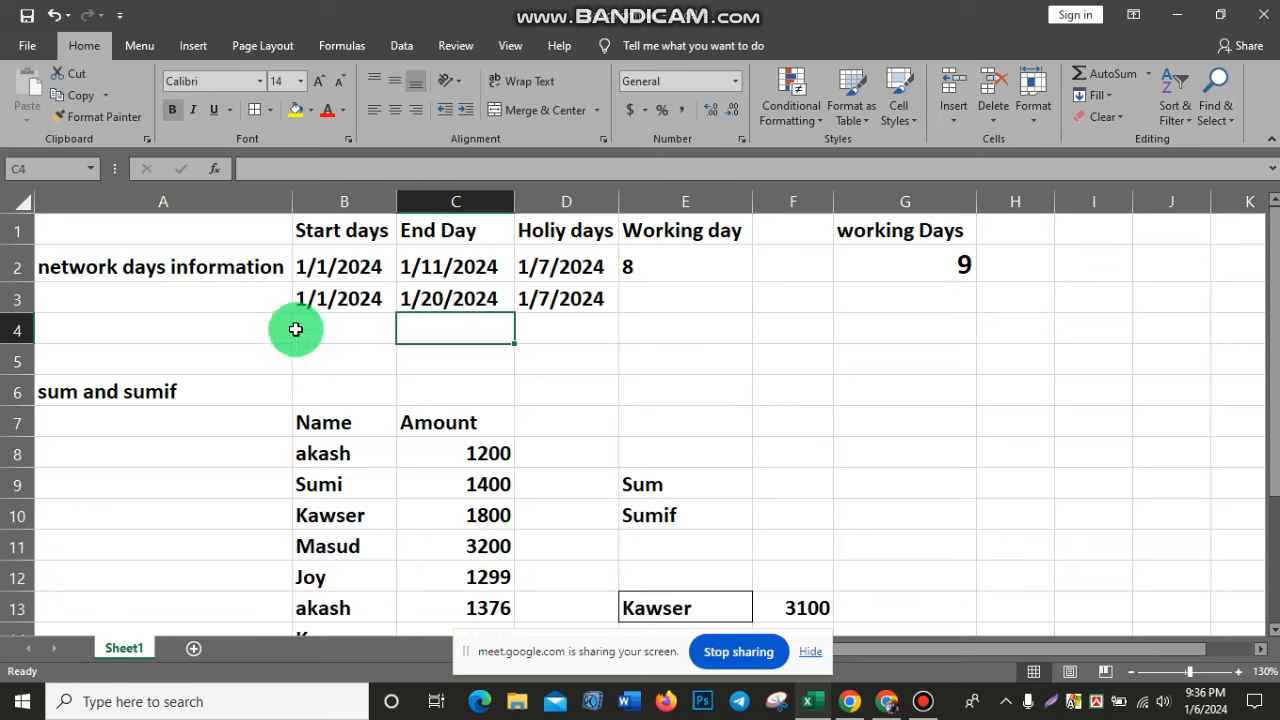
Step: Fill the working day formula from E2 down to E3 for the second date row
{"action": "left_click", "coordinate": [565, 299]}
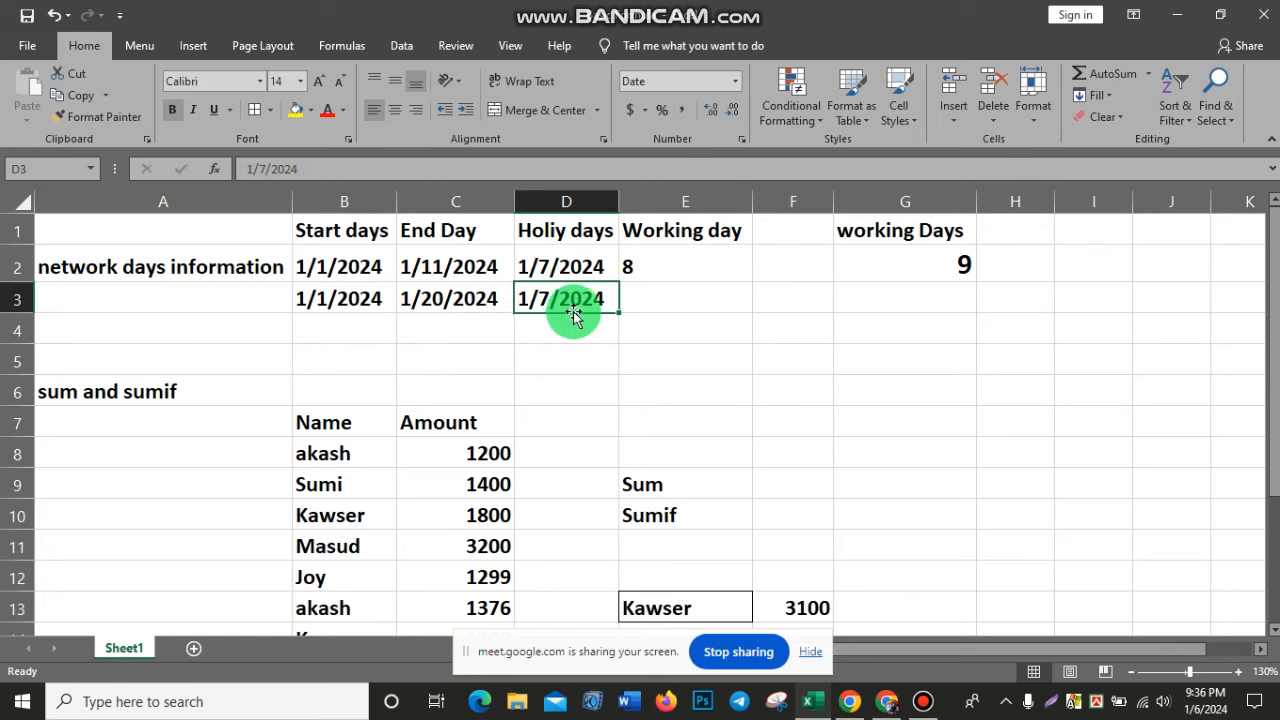
{"action": "left_click", "coordinate": [338, 298]}
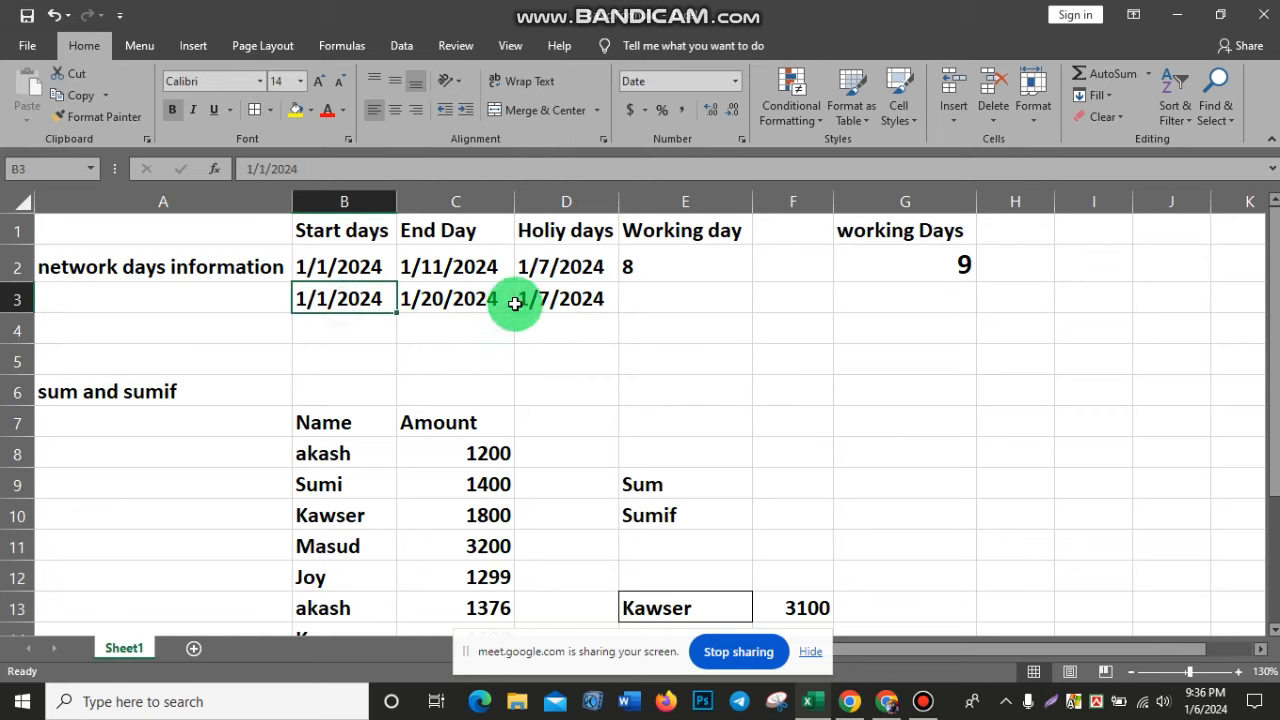
{"action": "left_click", "coordinate": [673, 265]}
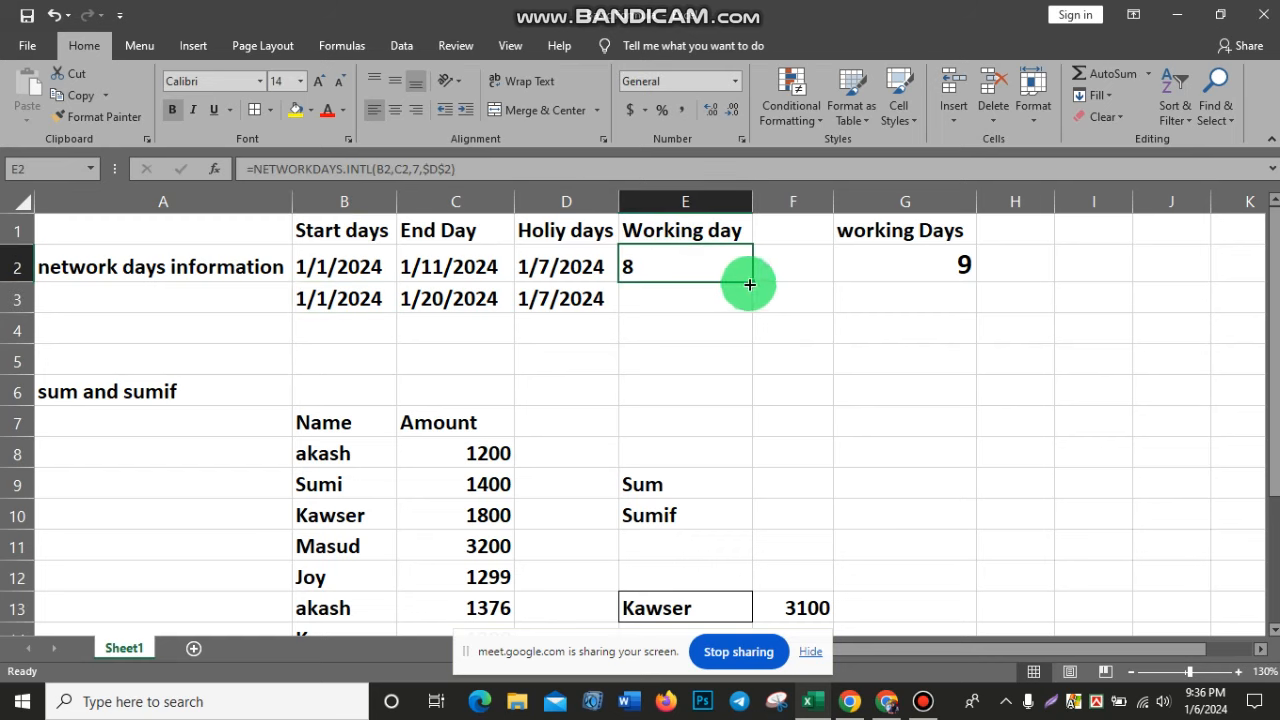
{"action": "left_click_drag", "start_coordinate": [750, 281], "coordinate": [751, 305]}
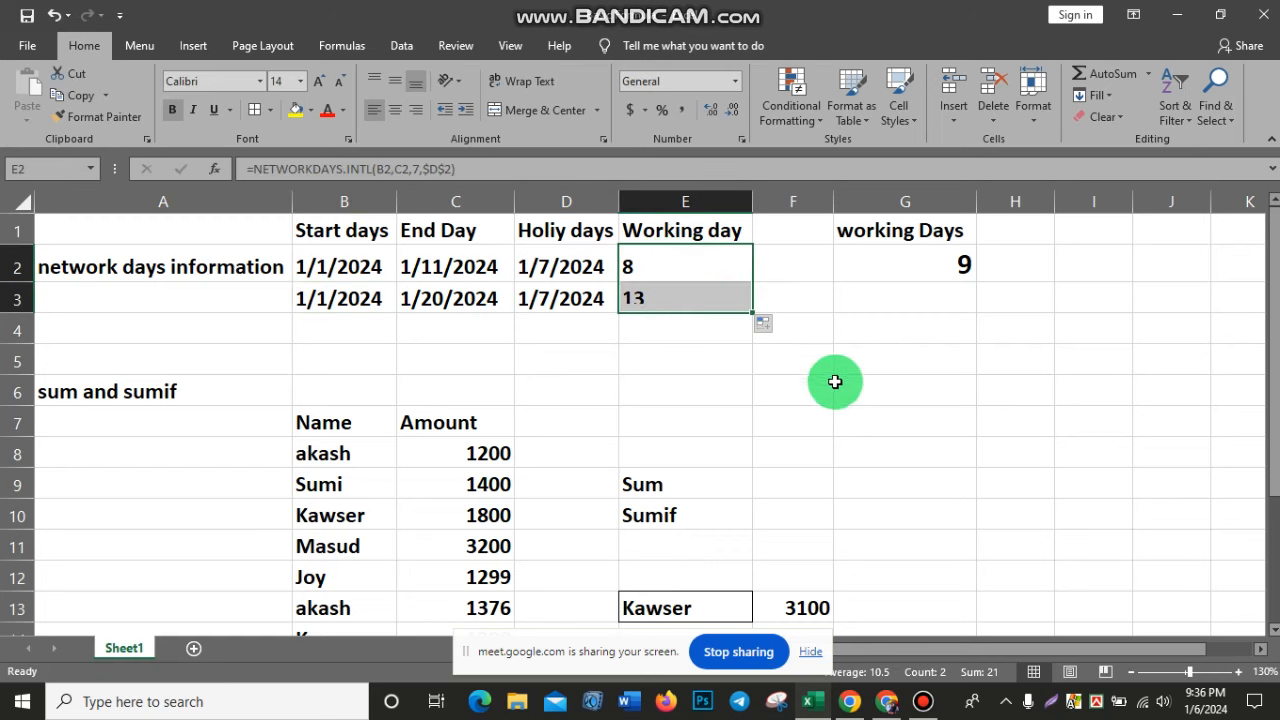
{"action": "left_click", "coordinate": [698, 300]}
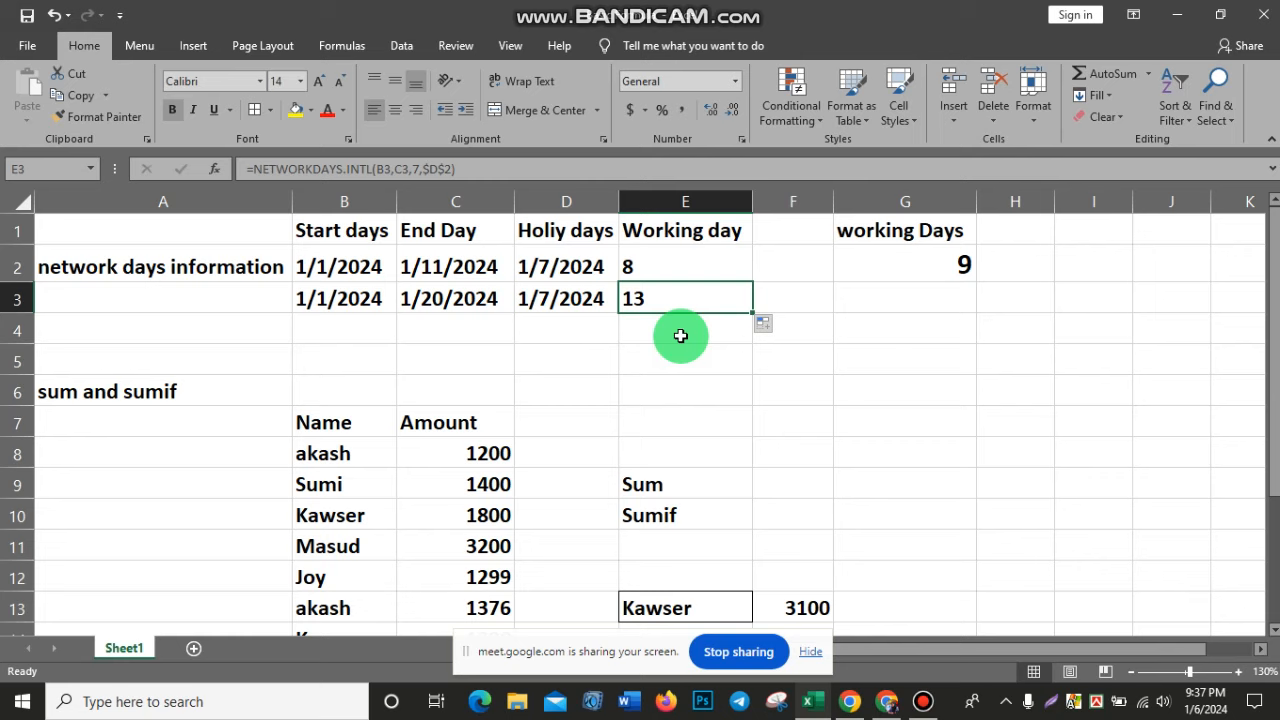
Step: Fill the Friday-only working days formula from G2 down to G3 and check the arguments of the copied formula
{"action": "left_click", "coordinate": [674, 262]}
{"action": "left_click", "coordinate": [917, 271]}
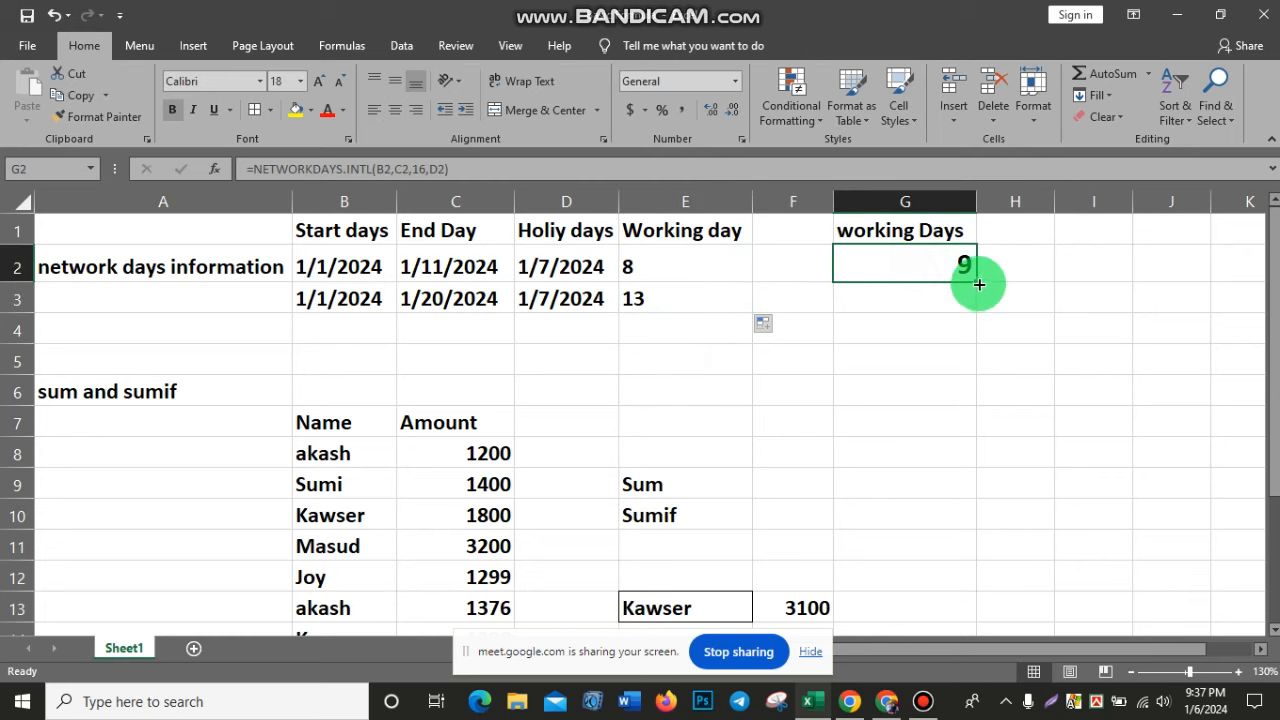
{"action": "left_click_drag", "start_coordinate": [977, 286], "coordinate": [1046, 314]}
{"action": "left_click", "coordinate": [1043, 315]}
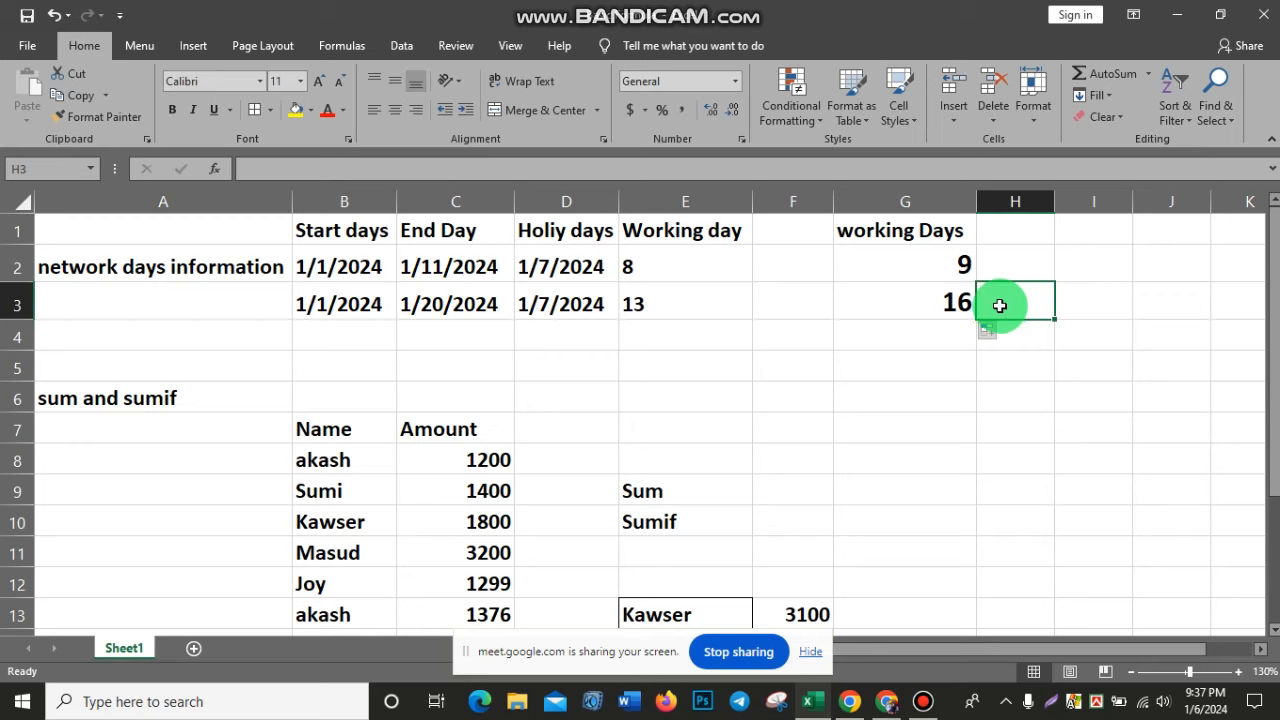
{"action": "double_click", "coordinate": [962, 300]}
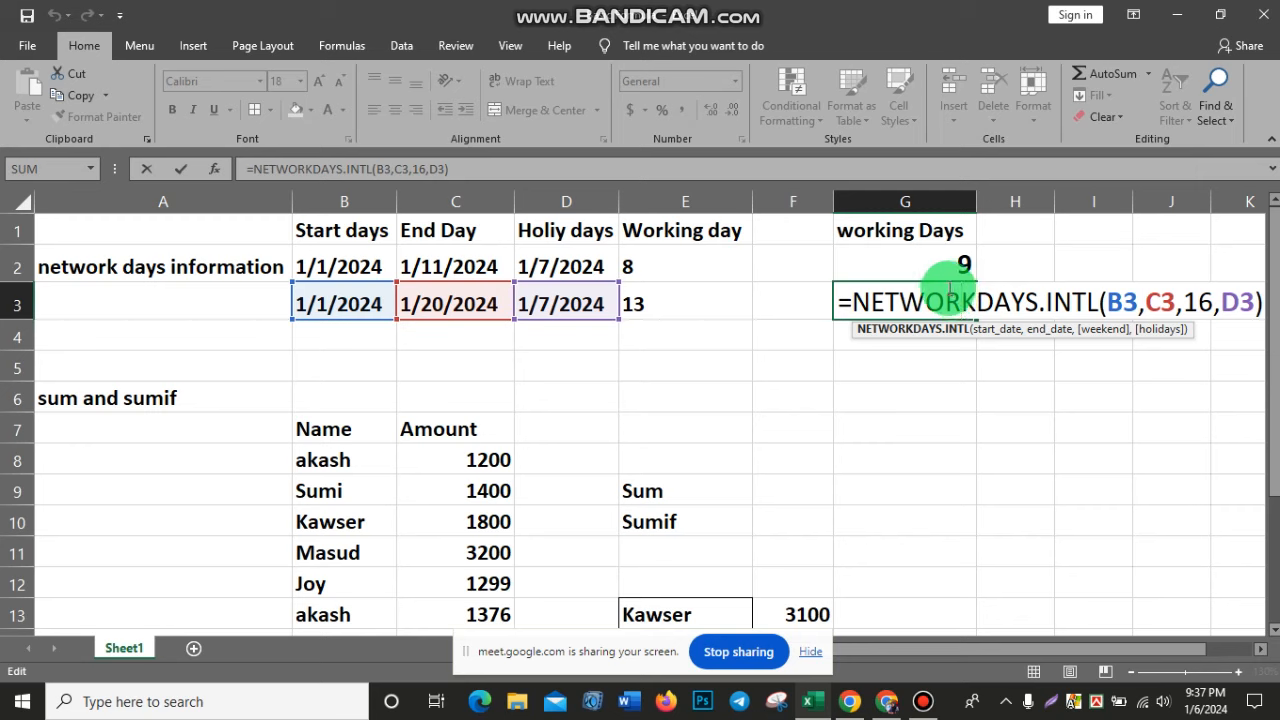
{"action": "key", "text": "Return"}
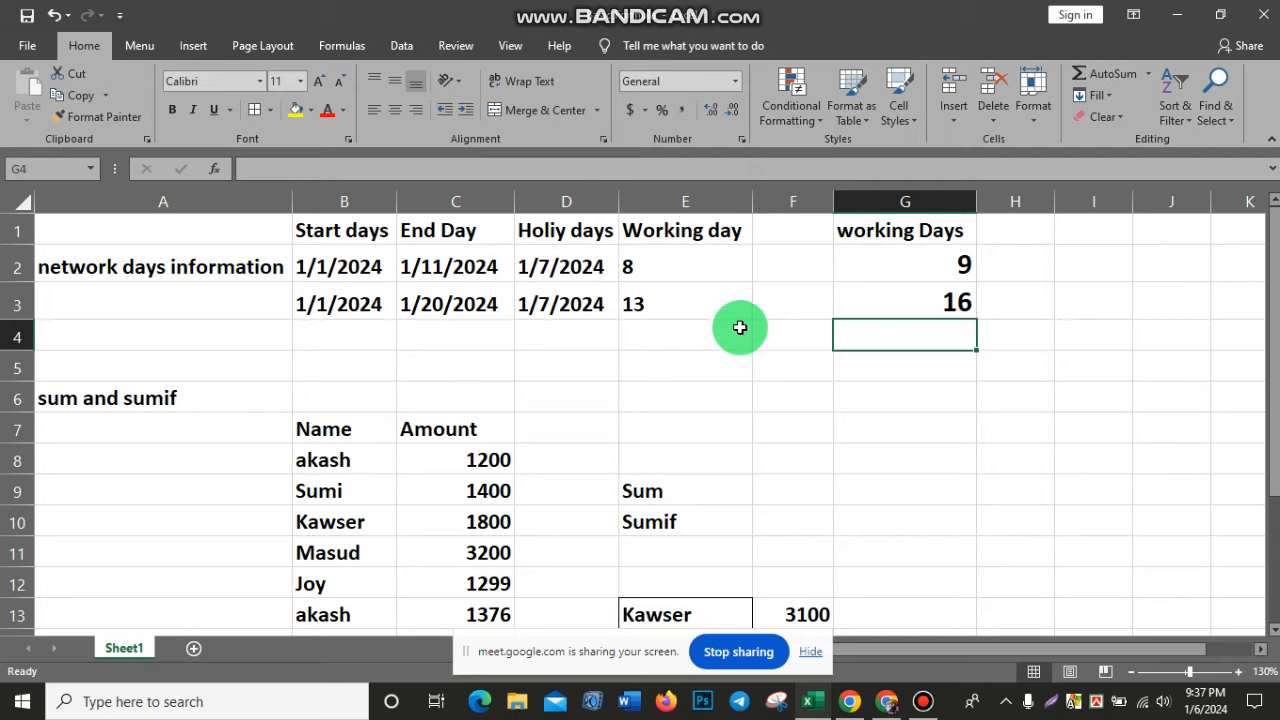
Step: Apply all borders to the working days table in A1:G3
{"action": "scroll", "coordinate": [731, 320], "scroll_direction": "down", "scroll_amount": 1}
{"action": "scroll", "coordinate": [731, 320], "scroll_direction": "up", "scroll_amount": 1}
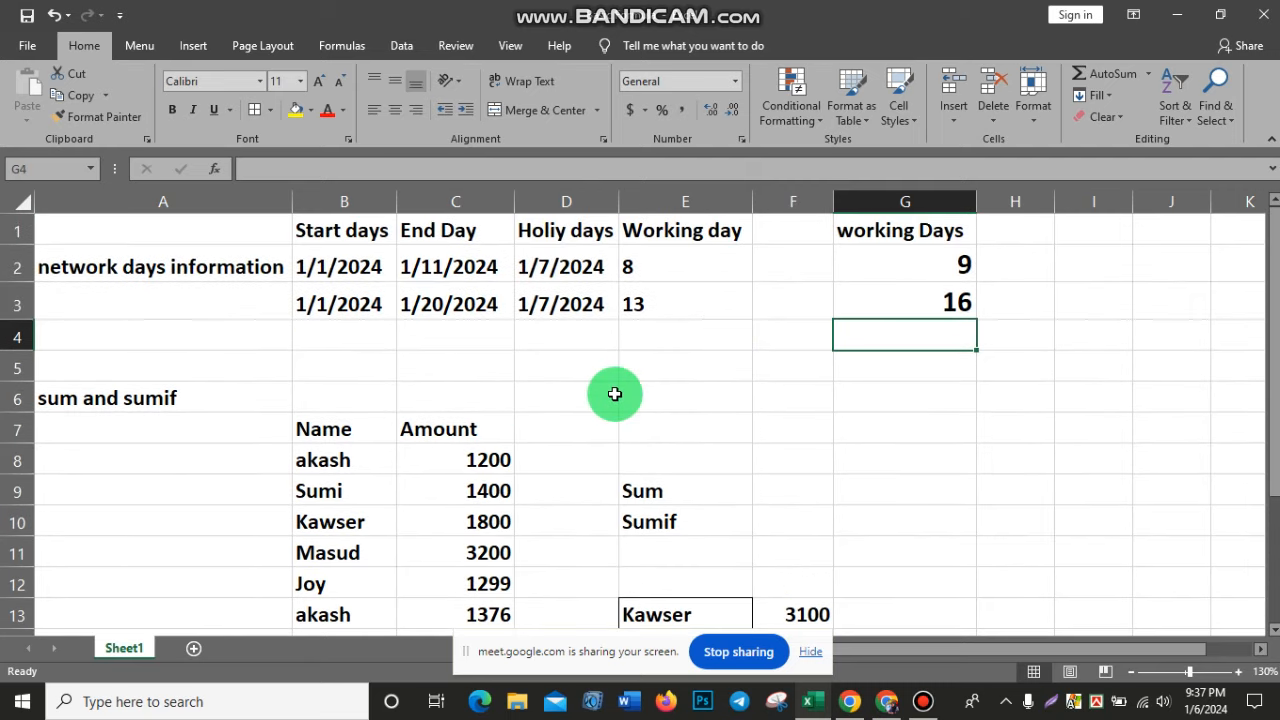
{"action": "scroll", "coordinate": [614, 394], "scroll_direction": "down", "scroll_amount": 1}
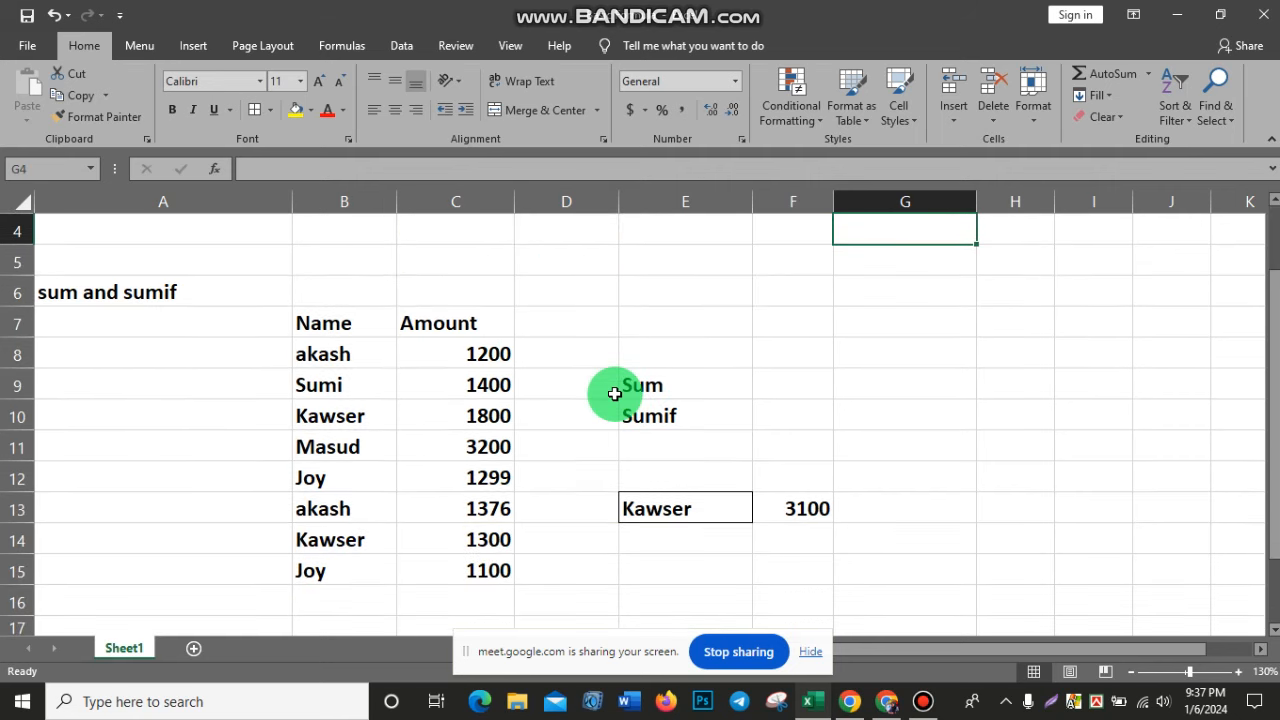
{"action": "scroll", "coordinate": [700, 447], "scroll_direction": "up", "scroll_amount": 1}
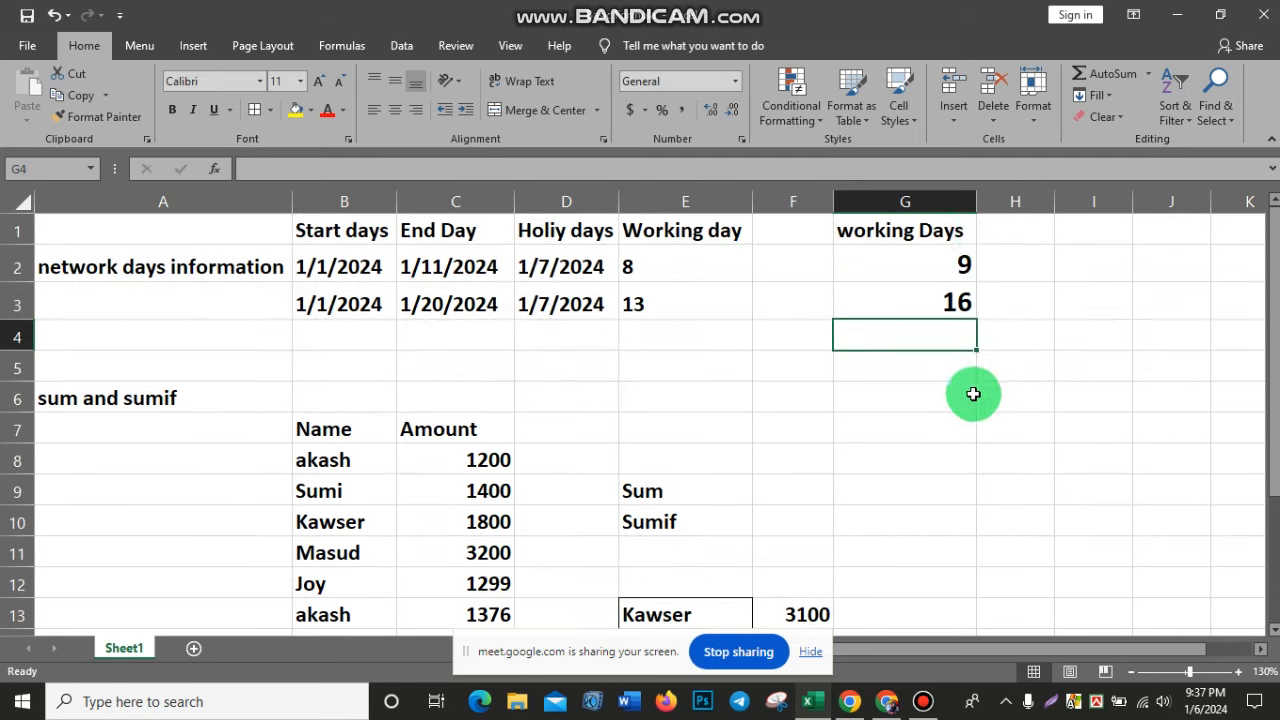
{"action": "left_click_drag", "start_coordinate": [160, 232], "coordinate": [954, 310]}
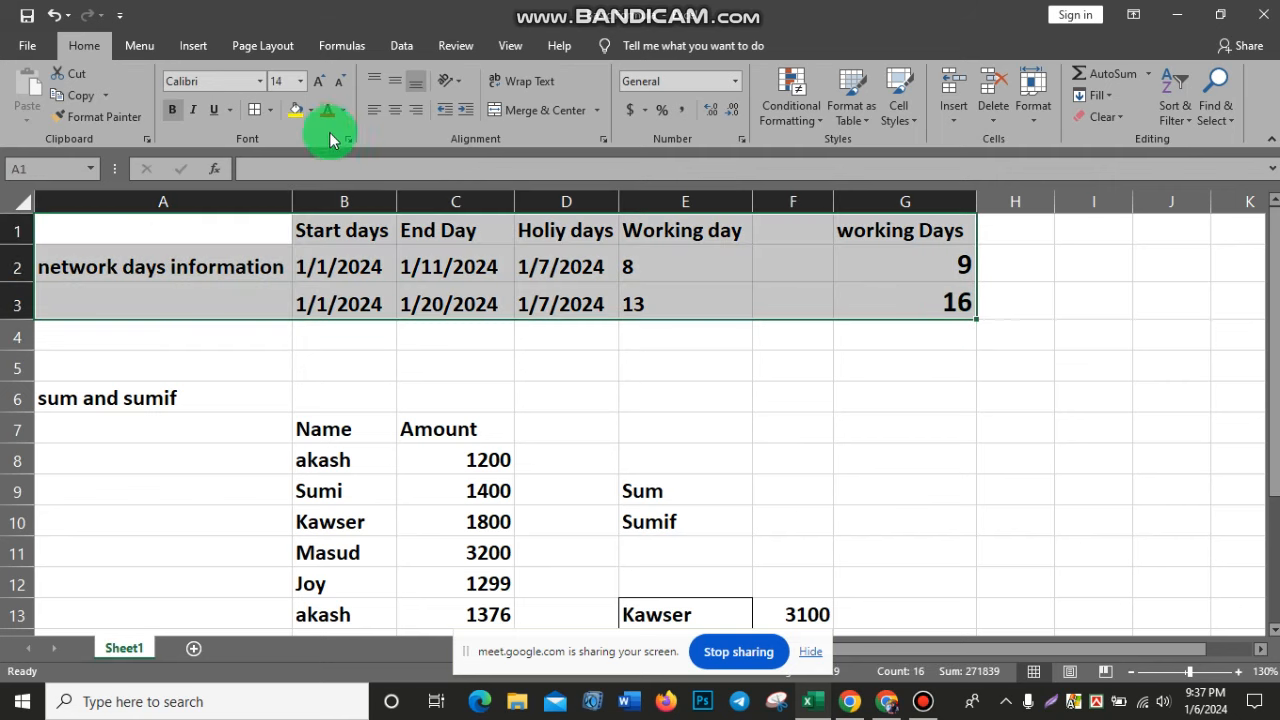
{"action": "left_click", "coordinate": [255, 111]}
{"action": "left_click", "coordinate": [943, 398]}
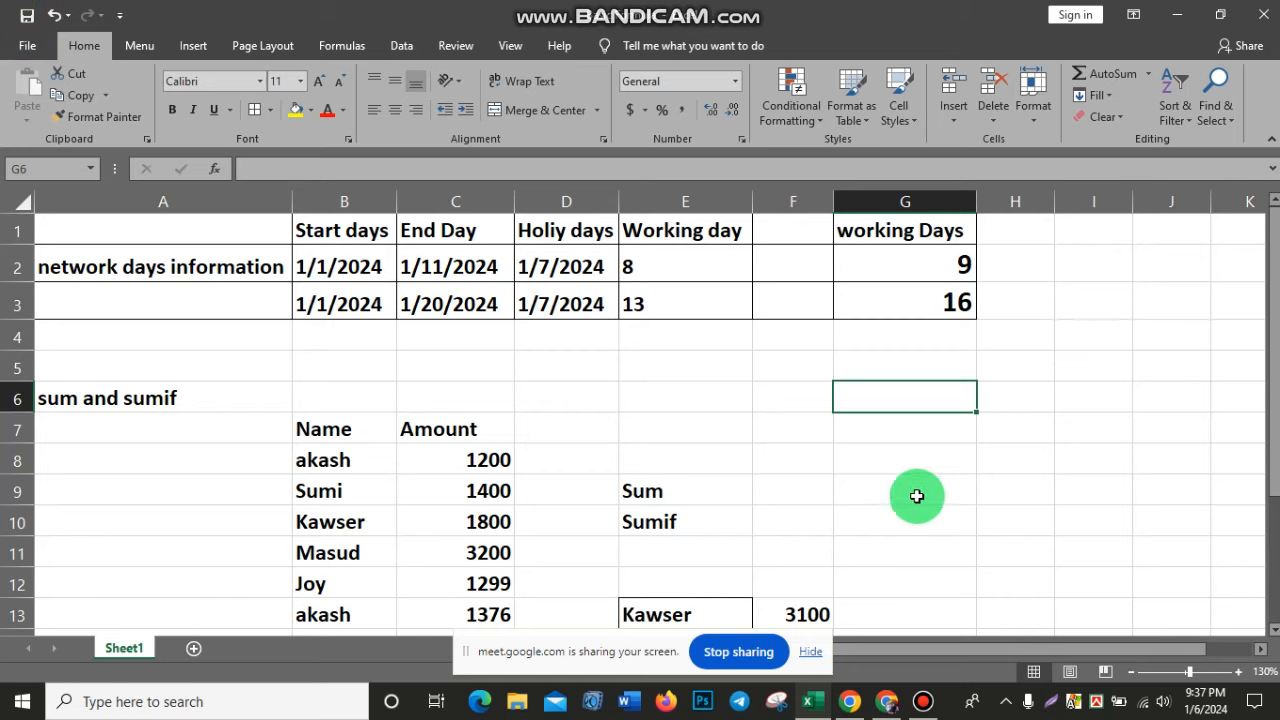
Step: Widen column F slightly next to the Sum and Sumif labels
{"action": "scroll", "coordinate": [879, 463], "scroll_direction": "down", "scroll_amount": 1}
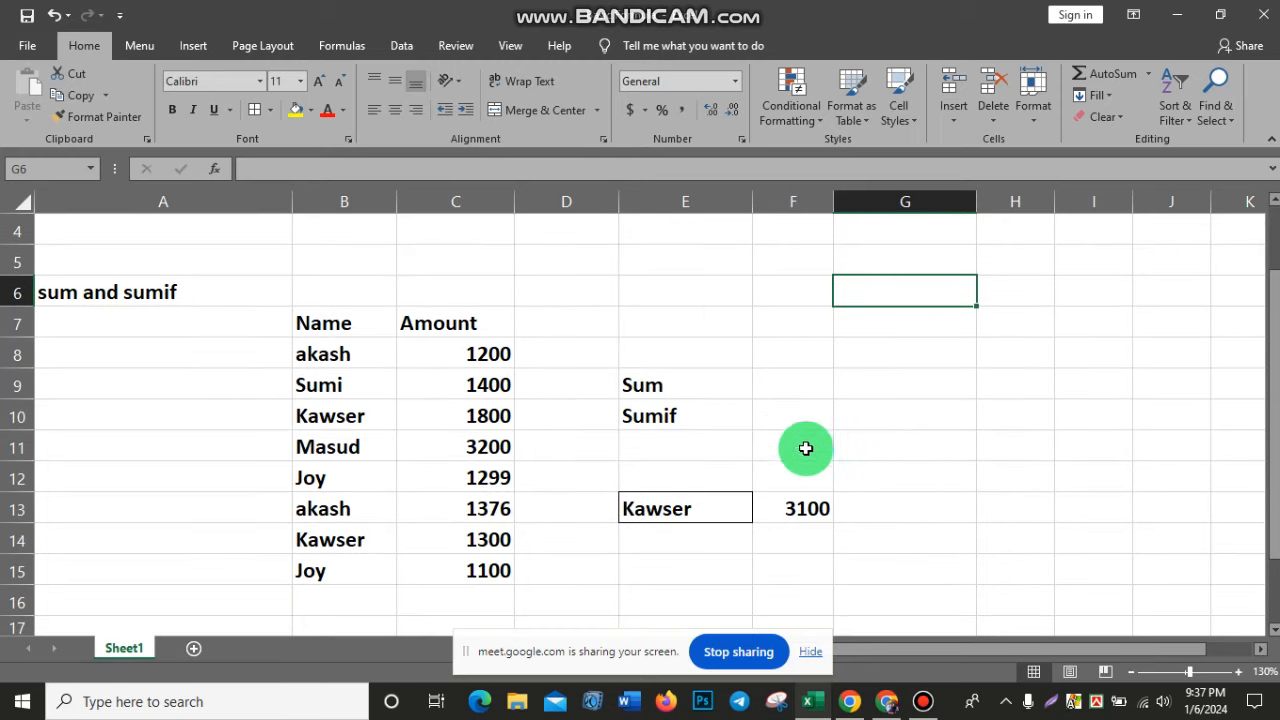
{"action": "left_click", "coordinate": [785, 389]}
{"action": "left_click_drag", "start_coordinate": [832, 204], "coordinate": [843, 204]}
Step: Total the Amount column in F9 with =SUM(C8:C15)
{"action": "left_click", "coordinate": [678, 393]}
{"action": "left_click", "coordinate": [791, 389]}
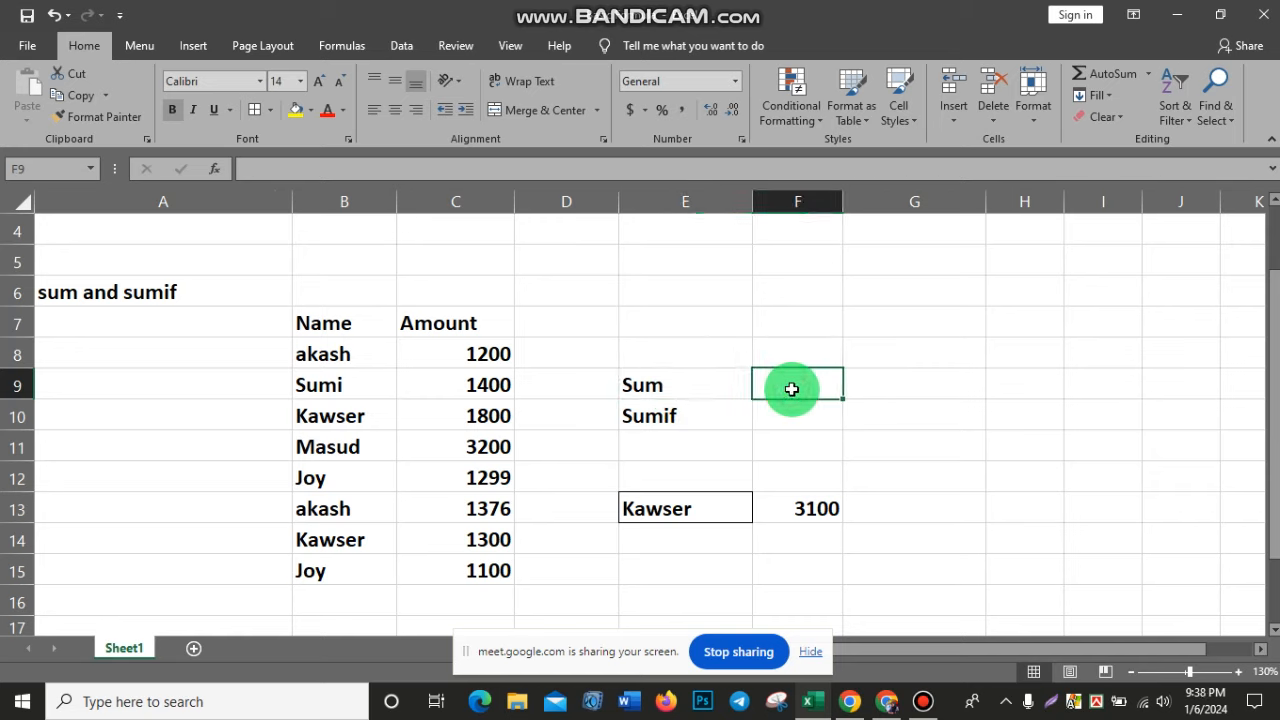
{"action": "type", "text": "=s"}
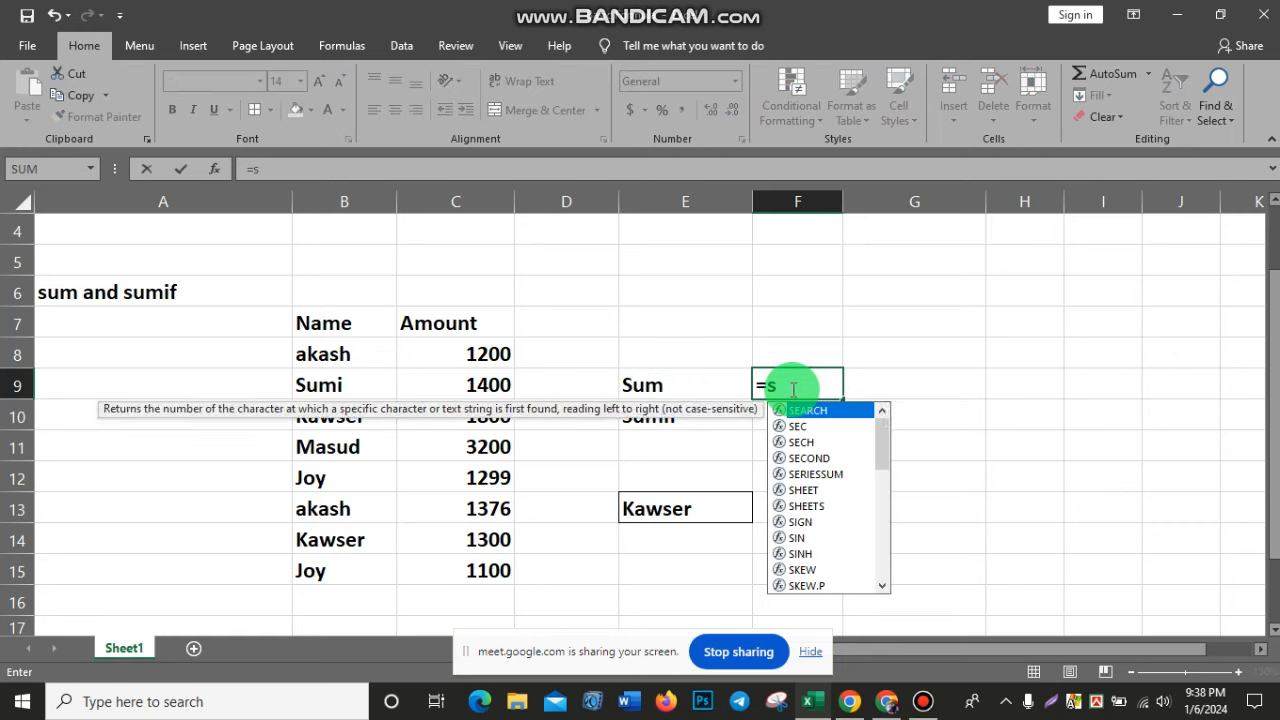
{"action": "type", "text": "um("}
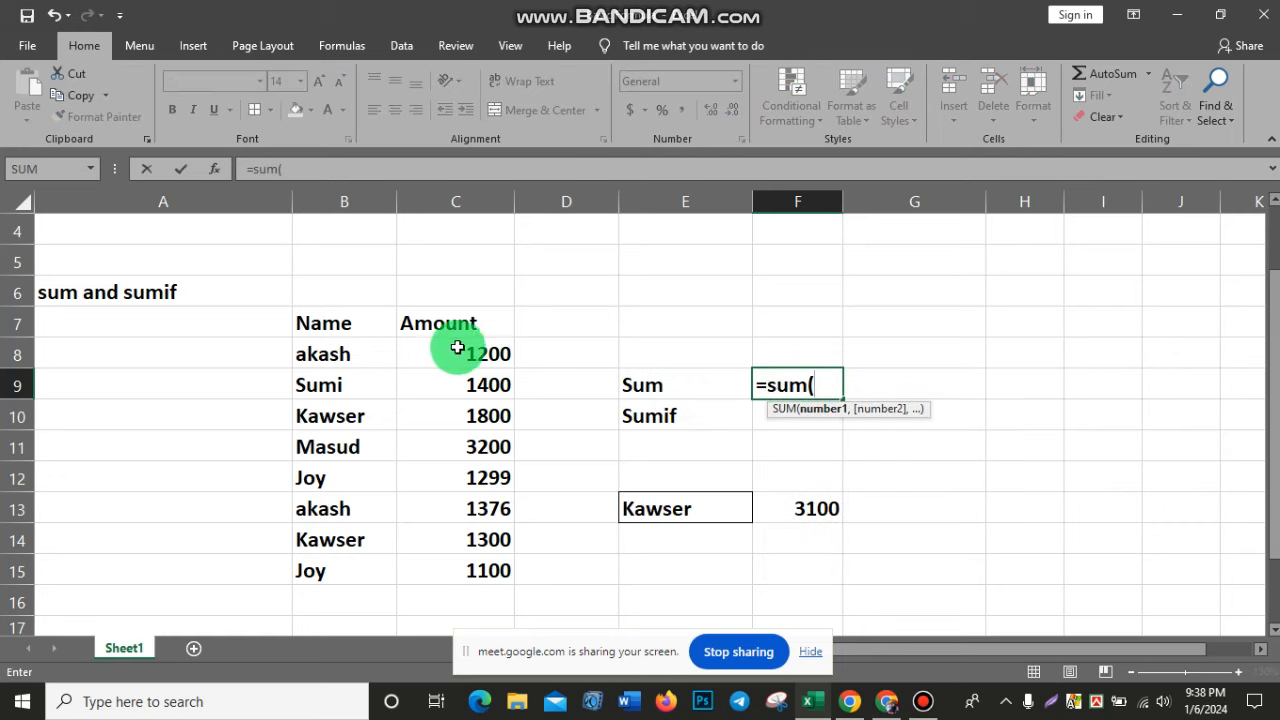
{"action": "left_click_drag", "start_coordinate": [449, 346], "coordinate": [455, 565]}
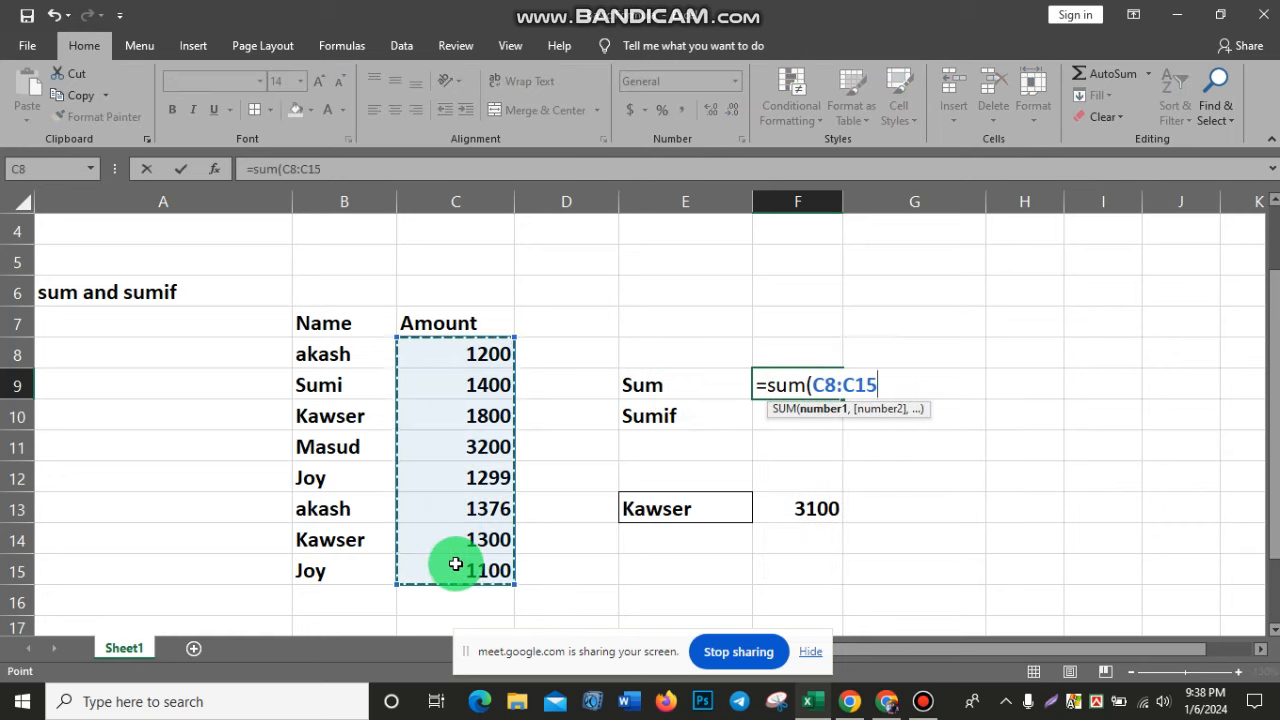
{"action": "type", "text": ")"}
{"action": "key", "text": "Return"}
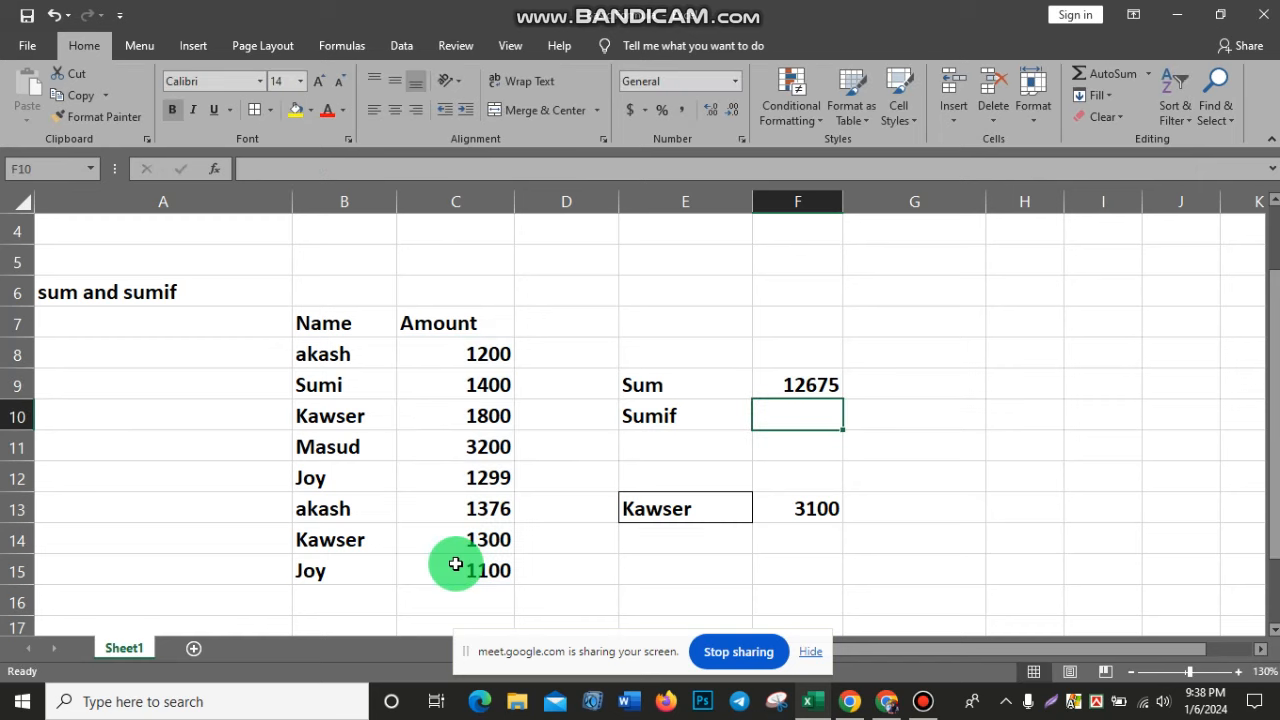
Step: Examine the Sumif example: the criterion name in E13, the formula in F13, and the repeated name with its amounts in rows 8 and 13
{"action": "left_click", "coordinate": [666, 430]}
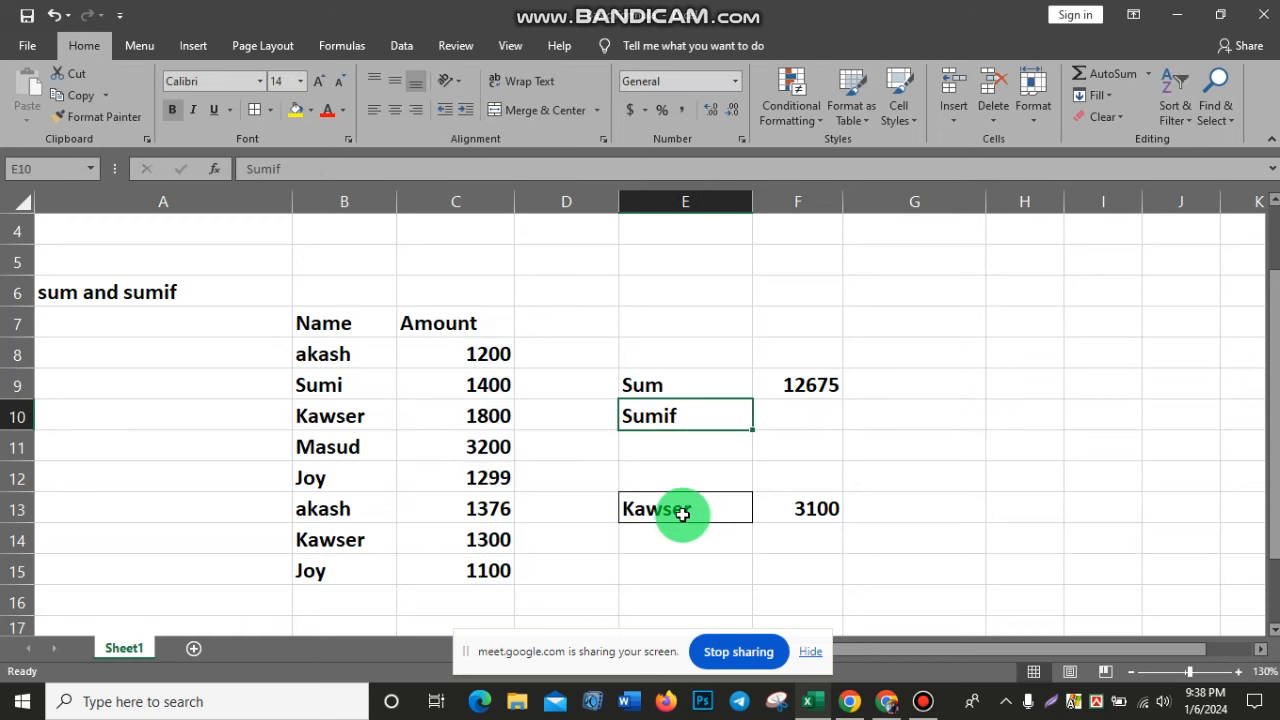
{"action": "left_click", "coordinate": [683, 513]}
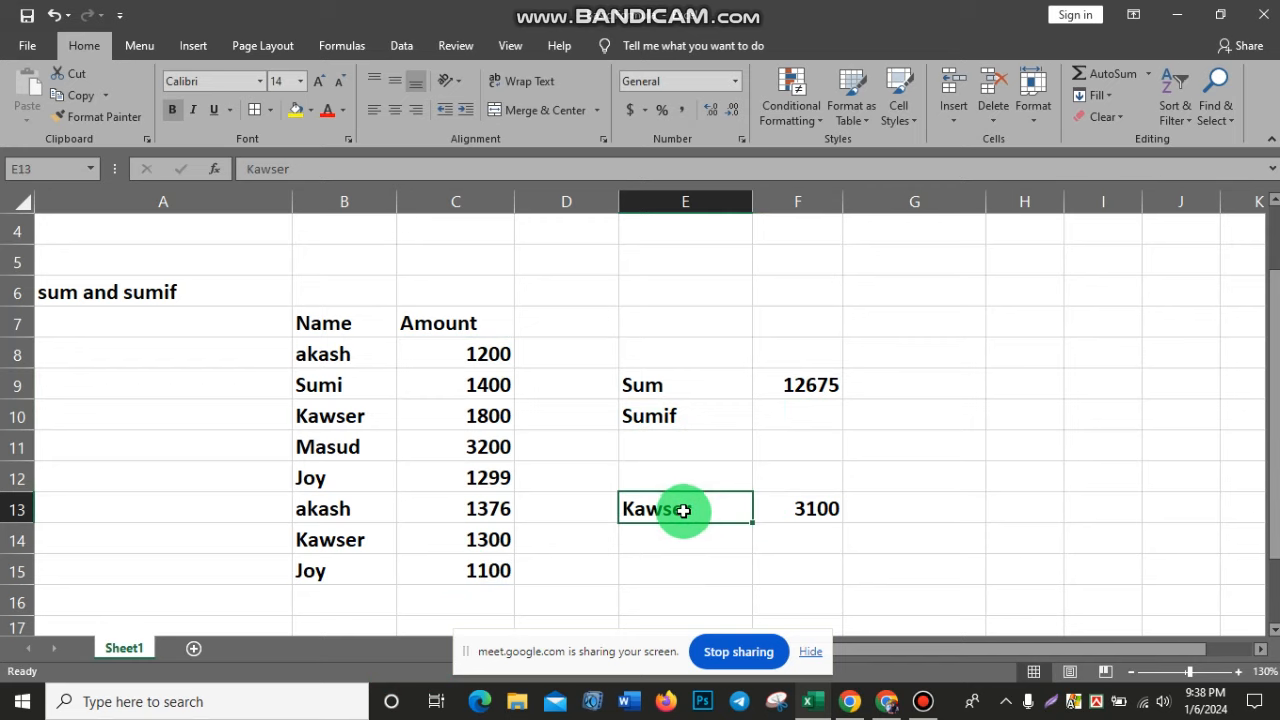
{"action": "left_click", "coordinate": [697, 418]}
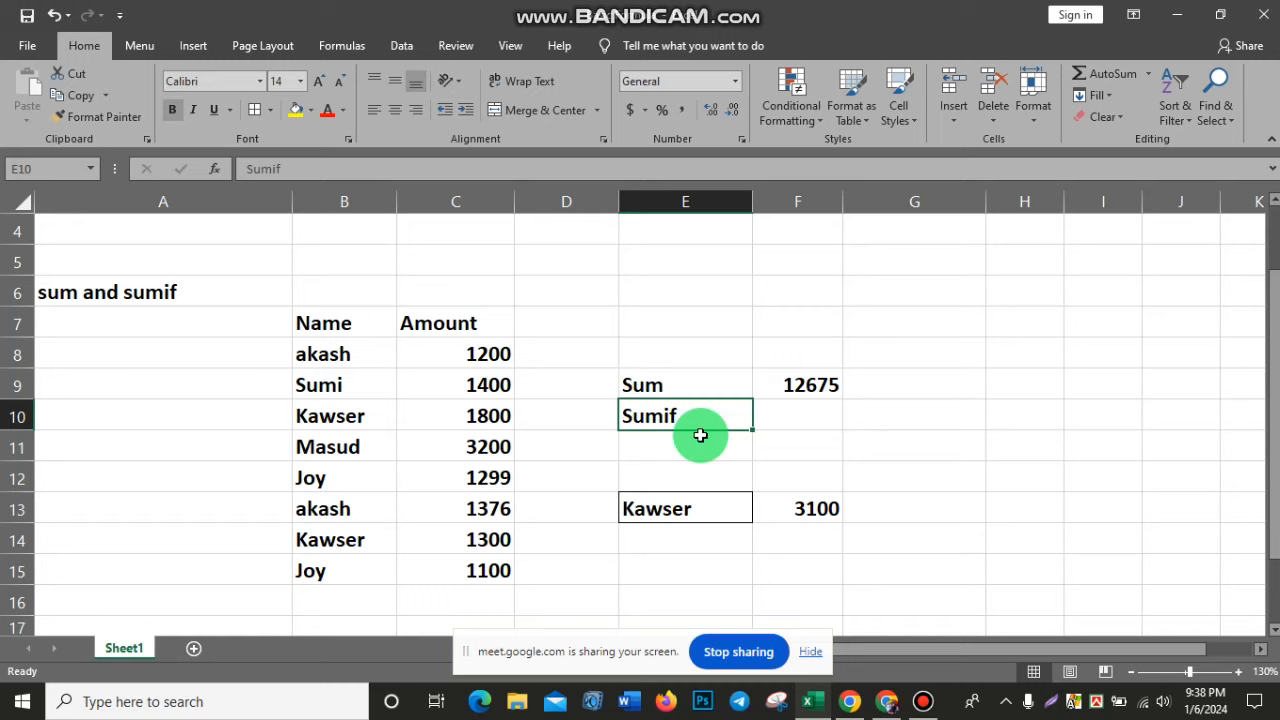
{"action": "left_click_drag", "start_coordinate": [335, 356], "coordinate": [426, 357]}
{"action": "left_click_drag", "start_coordinate": [366, 509], "coordinate": [449, 517]}
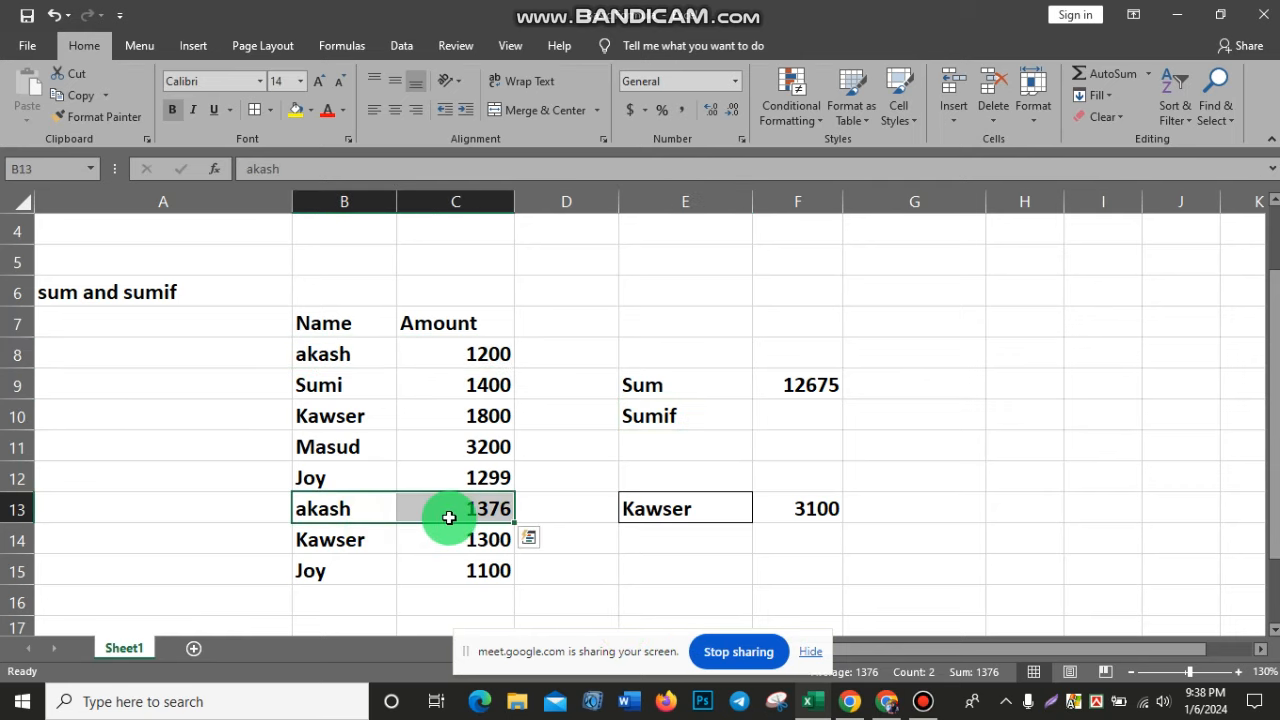
{"action": "left_click", "coordinate": [805, 509]}
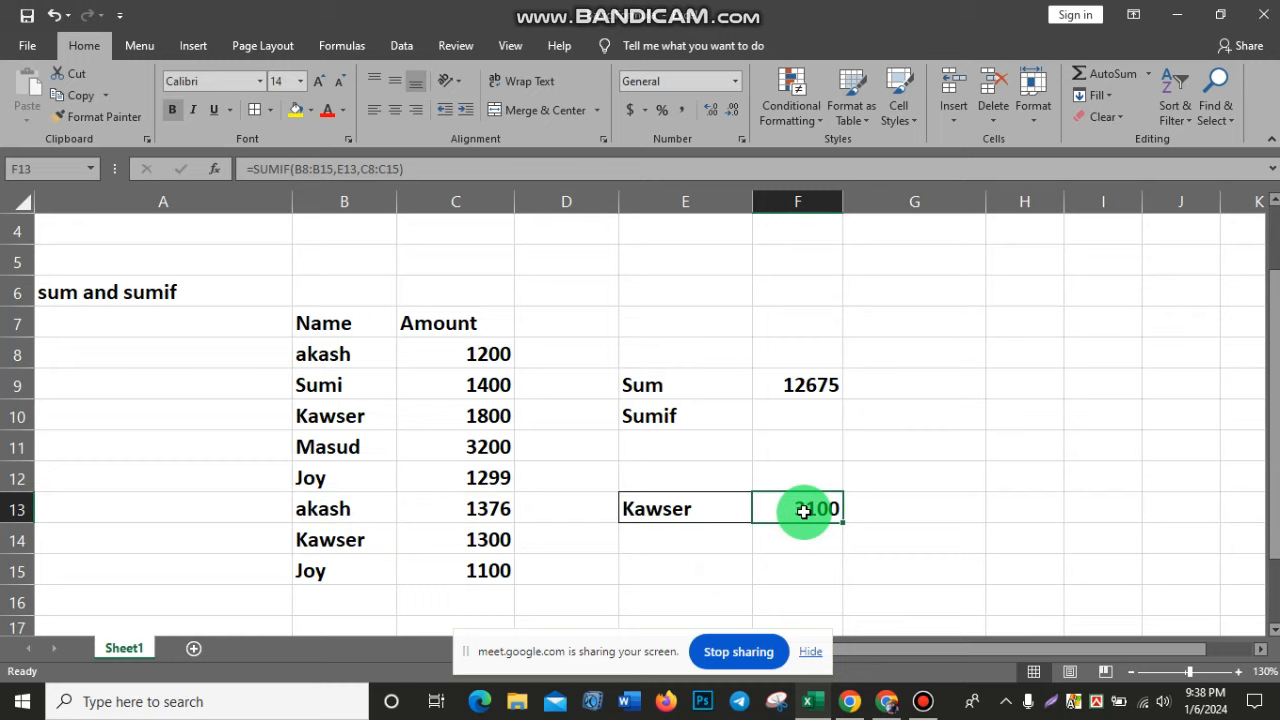
{"action": "left_click", "coordinate": [706, 516]}
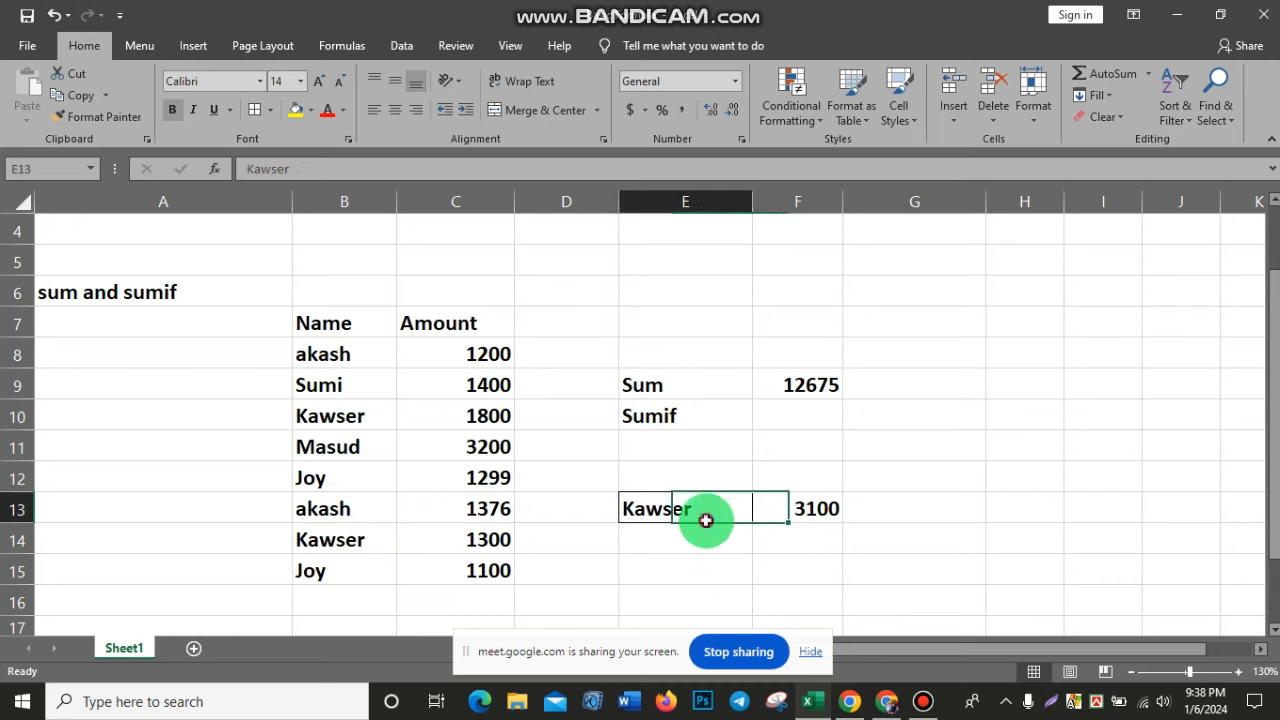
{"action": "left_click", "coordinate": [807, 509]}
{"action": "left_click", "coordinate": [656, 416]}
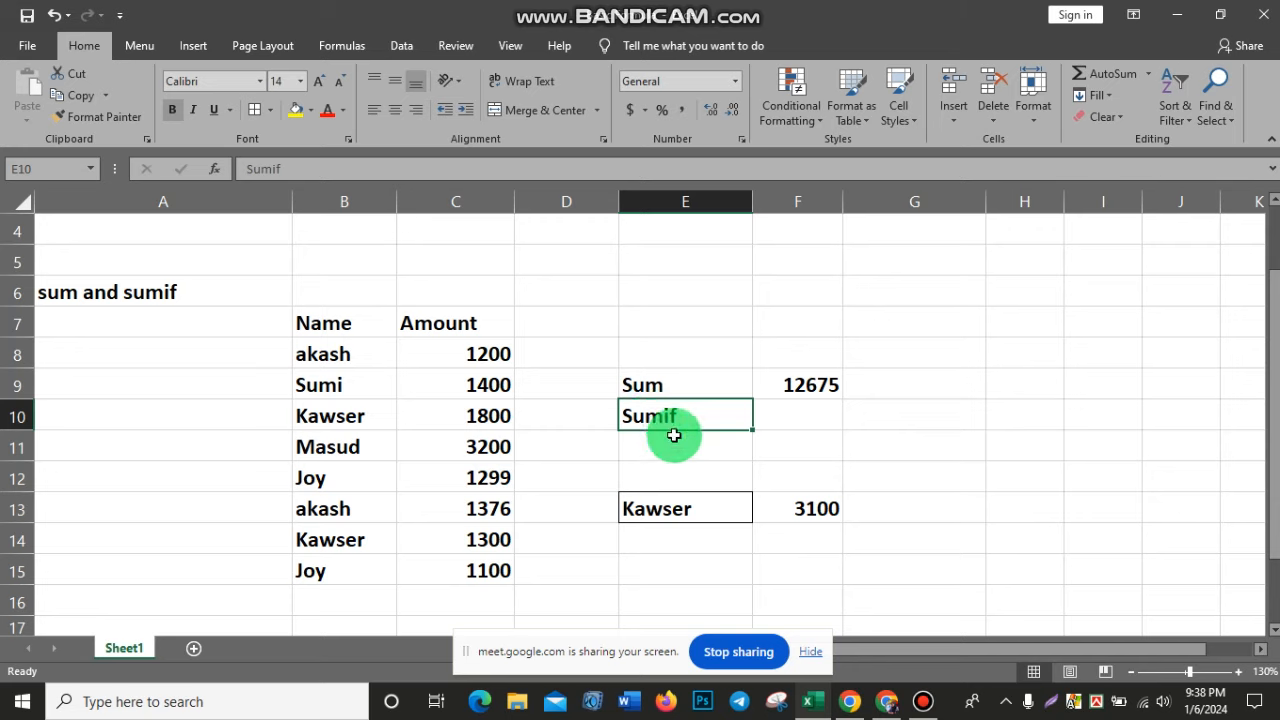
Step: Replace the Sumif criterion in E13 with the name from B9, then with the name from B12
{"action": "left_click", "coordinate": [782, 511]}
{"action": "left_click", "coordinate": [682, 510]}
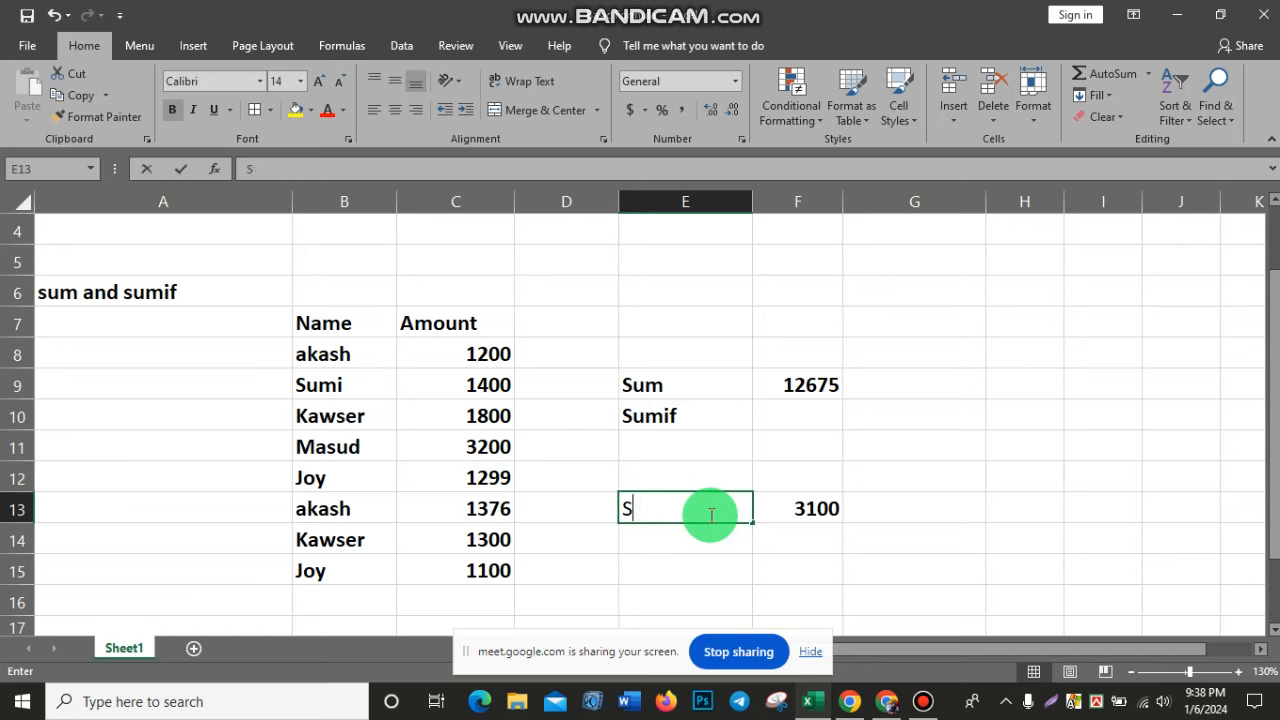
{"action": "type", "text": "Sumi"}
{"action": "key", "text": "Return"}
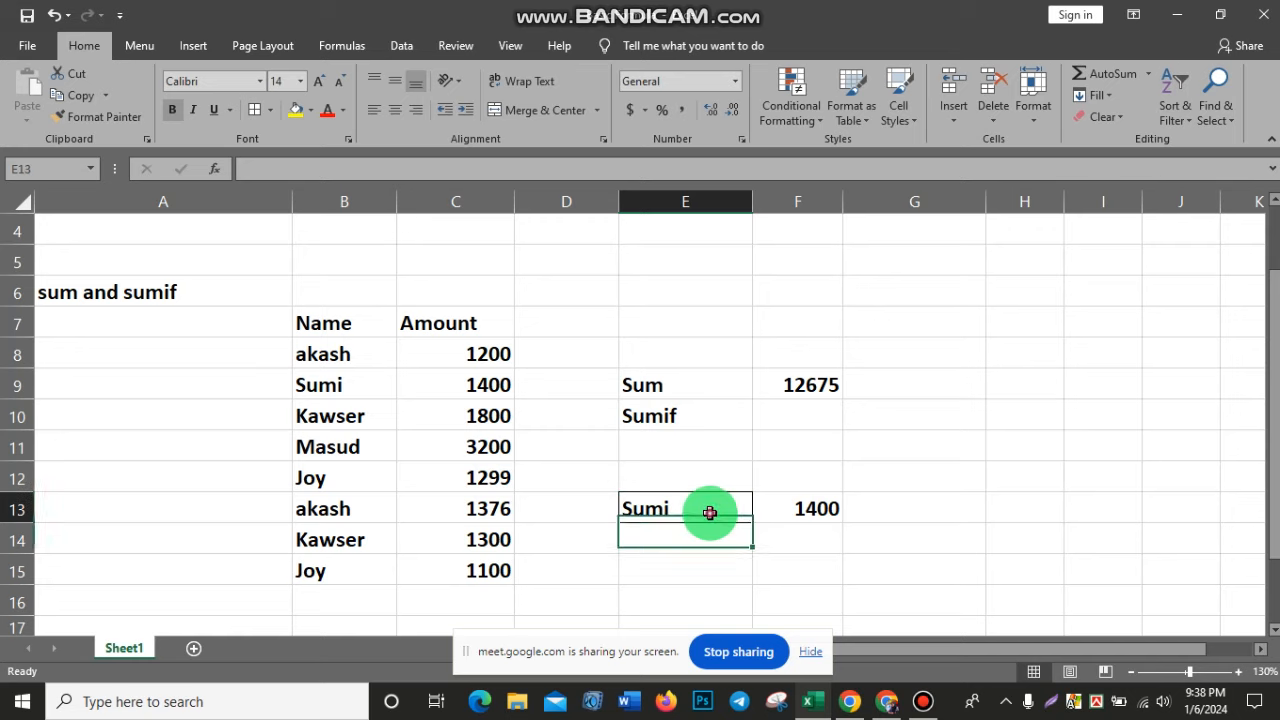
{"action": "left_click", "coordinate": [709, 514]}
{"action": "type", "text": "joy"}
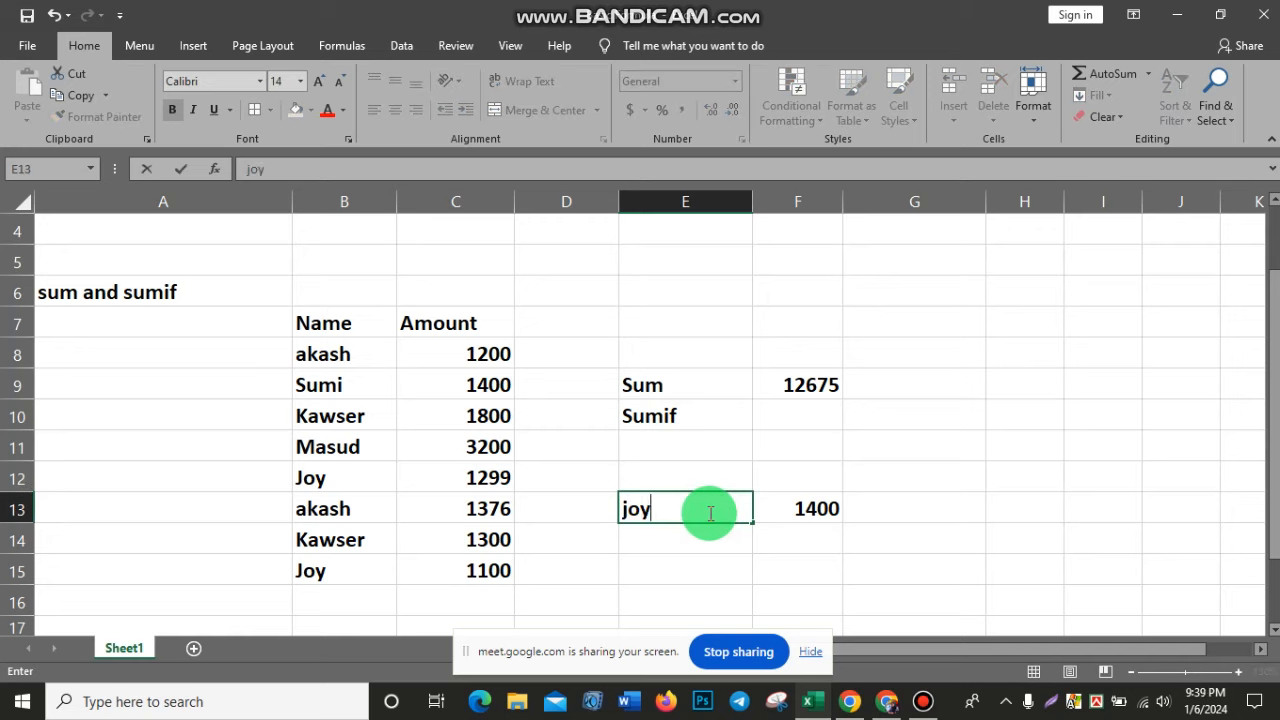
{"action": "key", "text": "Return"}
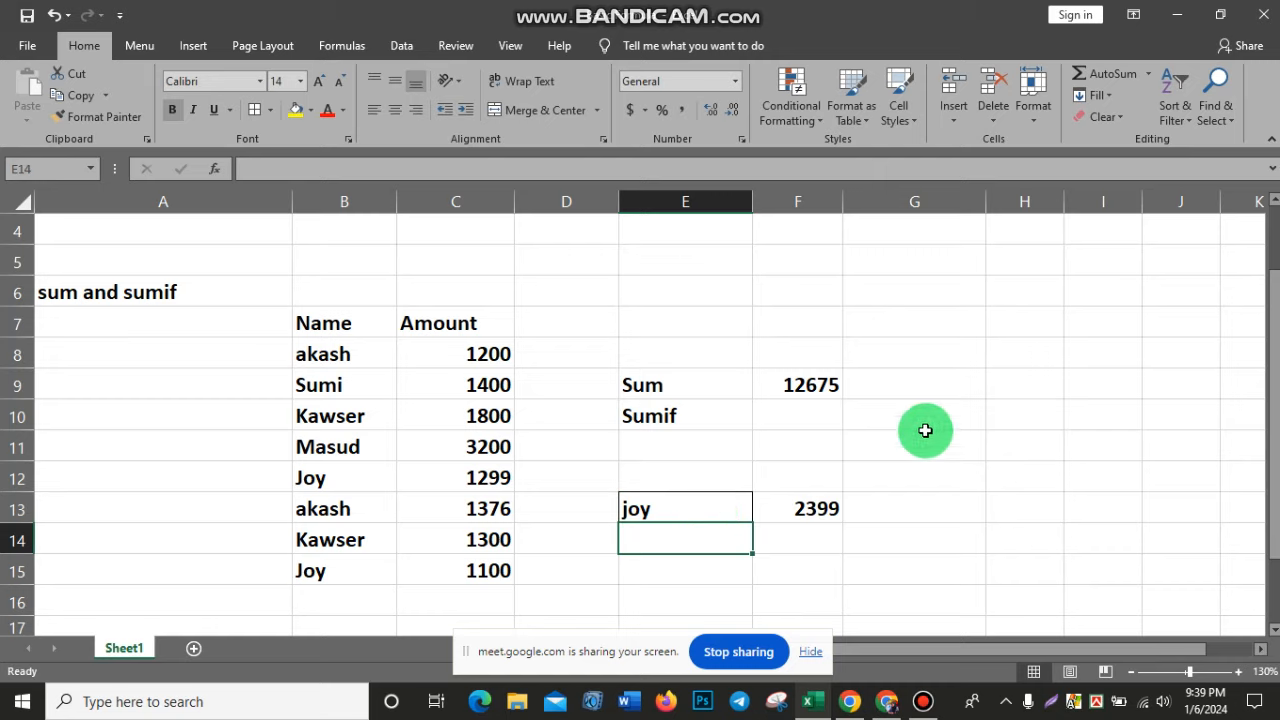
Step: Enter the formula =sumif(B8:B15,E13,C8:C15) in G13 to total the amounts for the name in E13
{"action": "left_click", "coordinate": [910, 507]}
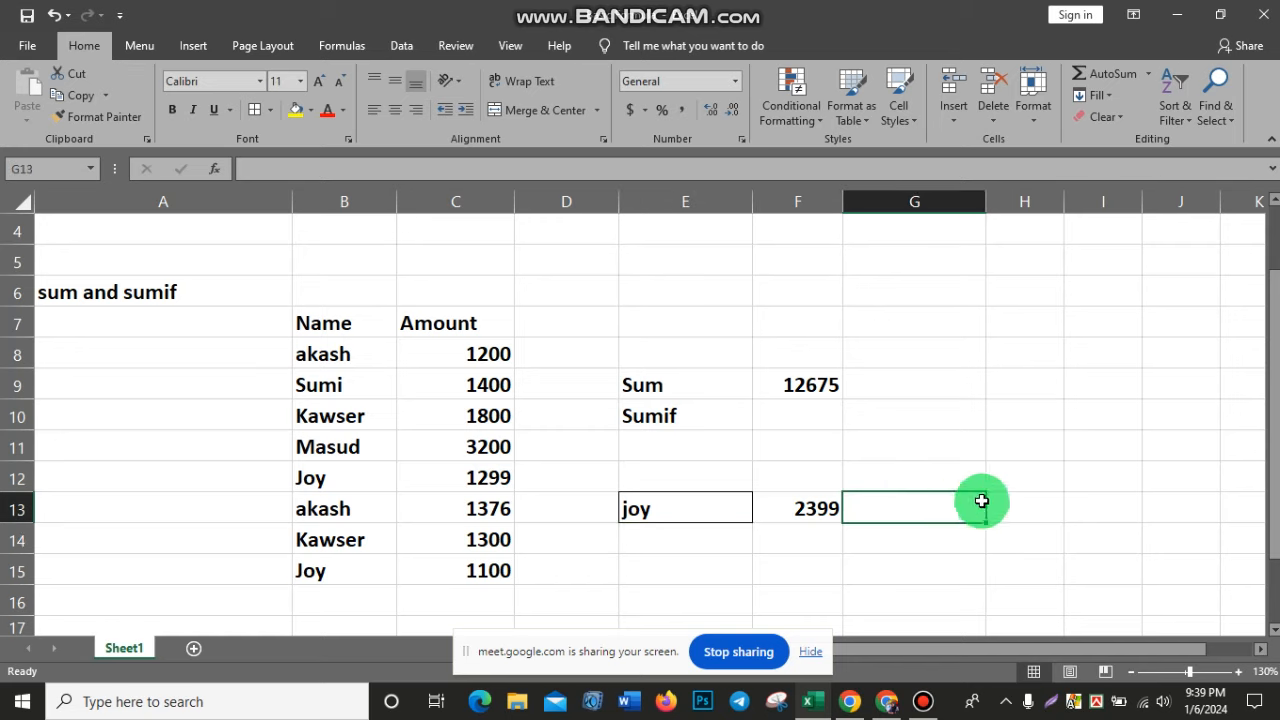
{"action": "type", "text": "=s"}
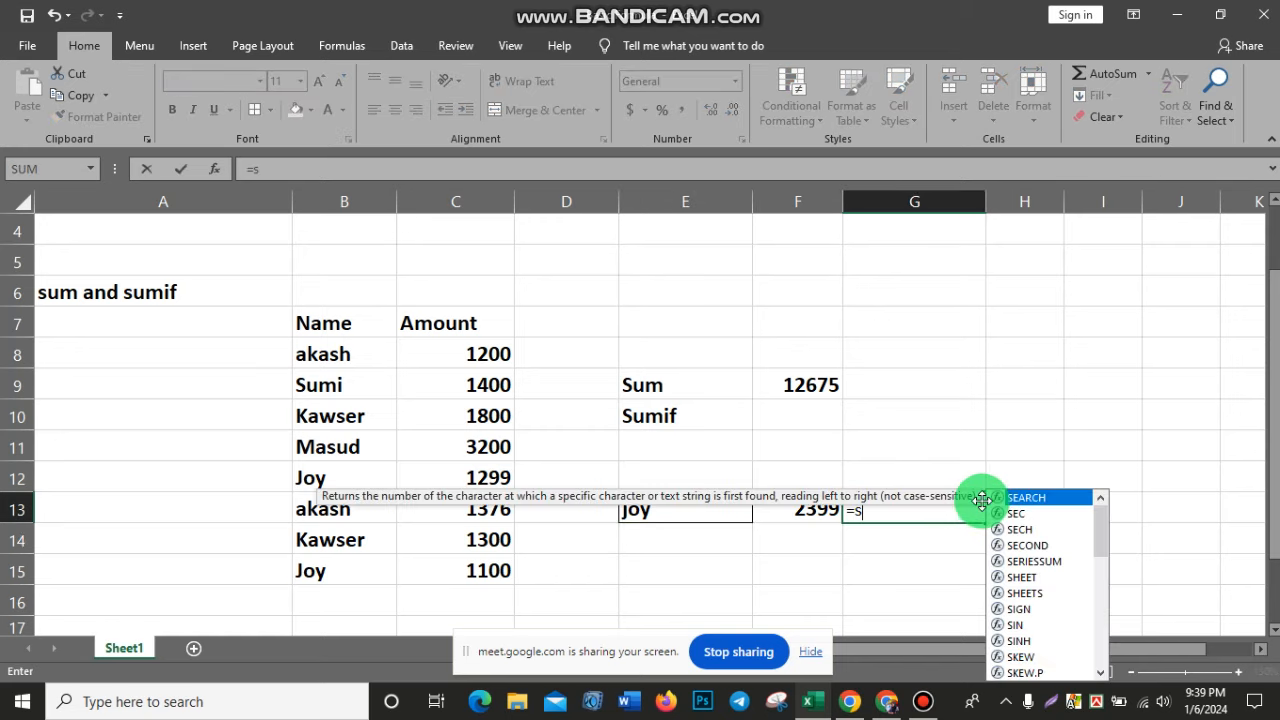
{"action": "type", "text": "umif)"}
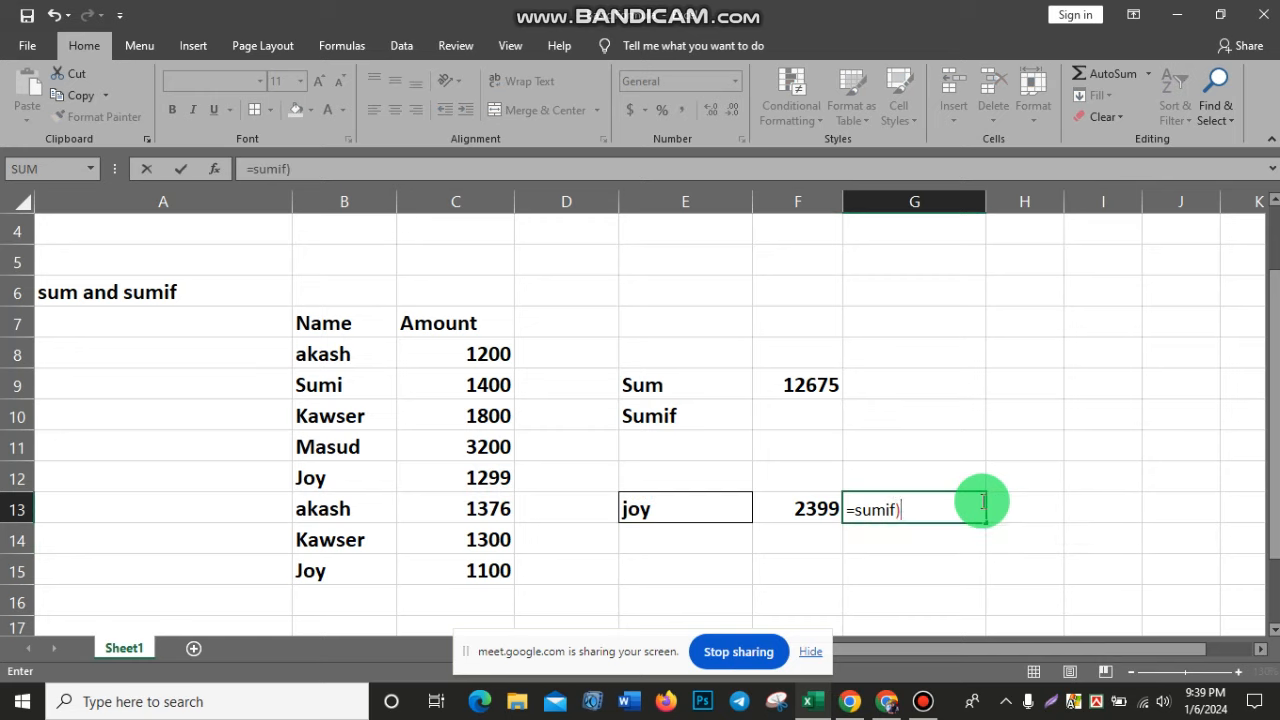
{"action": "key", "text": "BackSpace"}
{"action": "type", "text": "("}
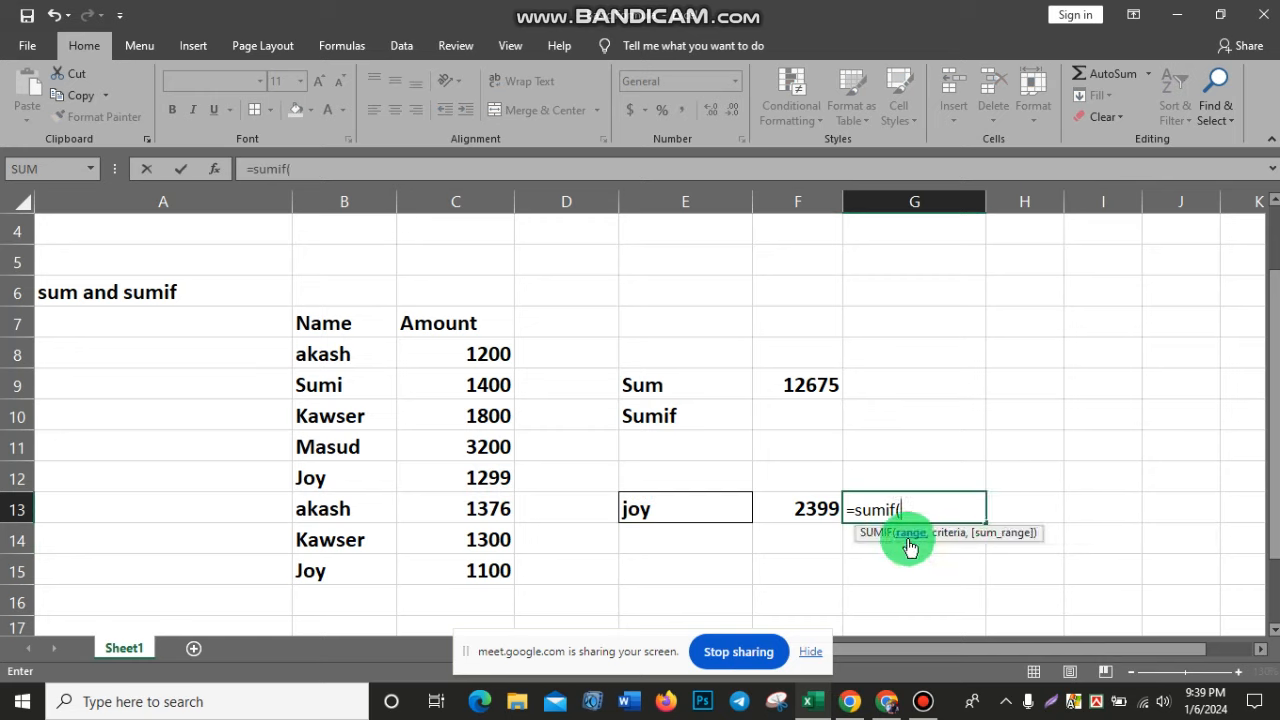
{"action": "left_click_drag", "start_coordinate": [336, 354], "coordinate": [343, 566]}
{"action": "type", "text": ","}
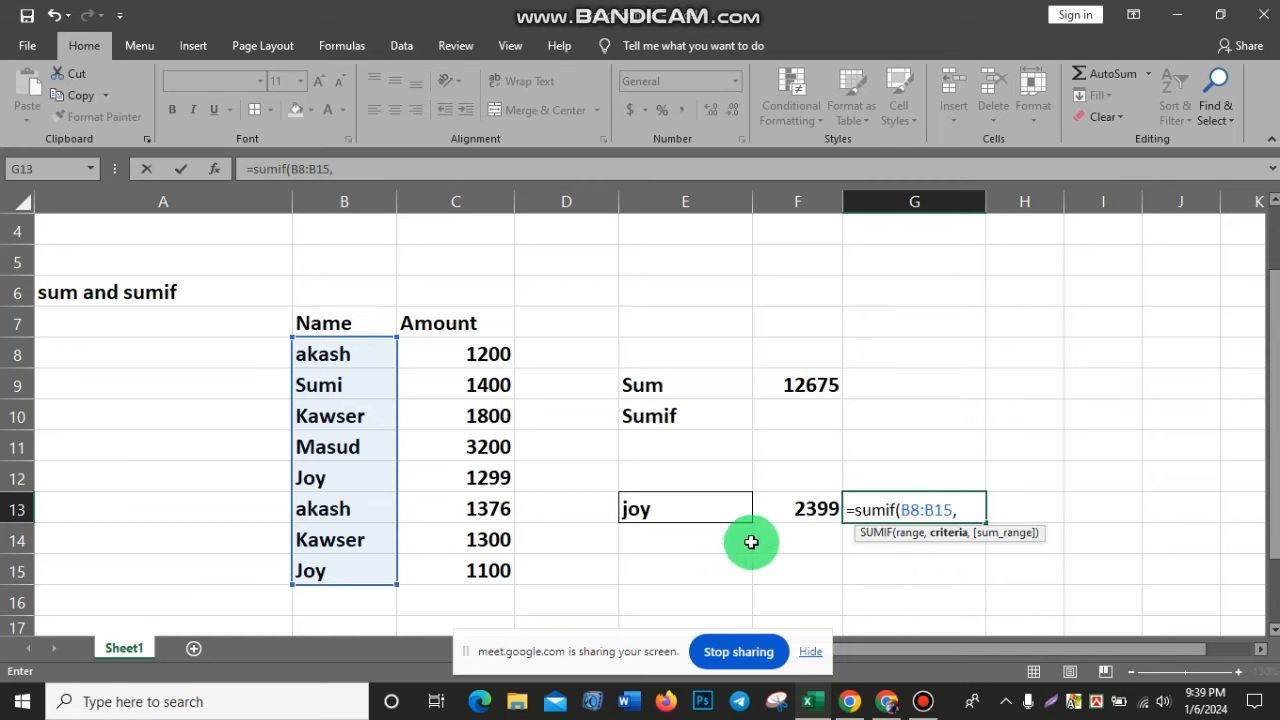
{"action": "left_click", "coordinate": [695, 510]}
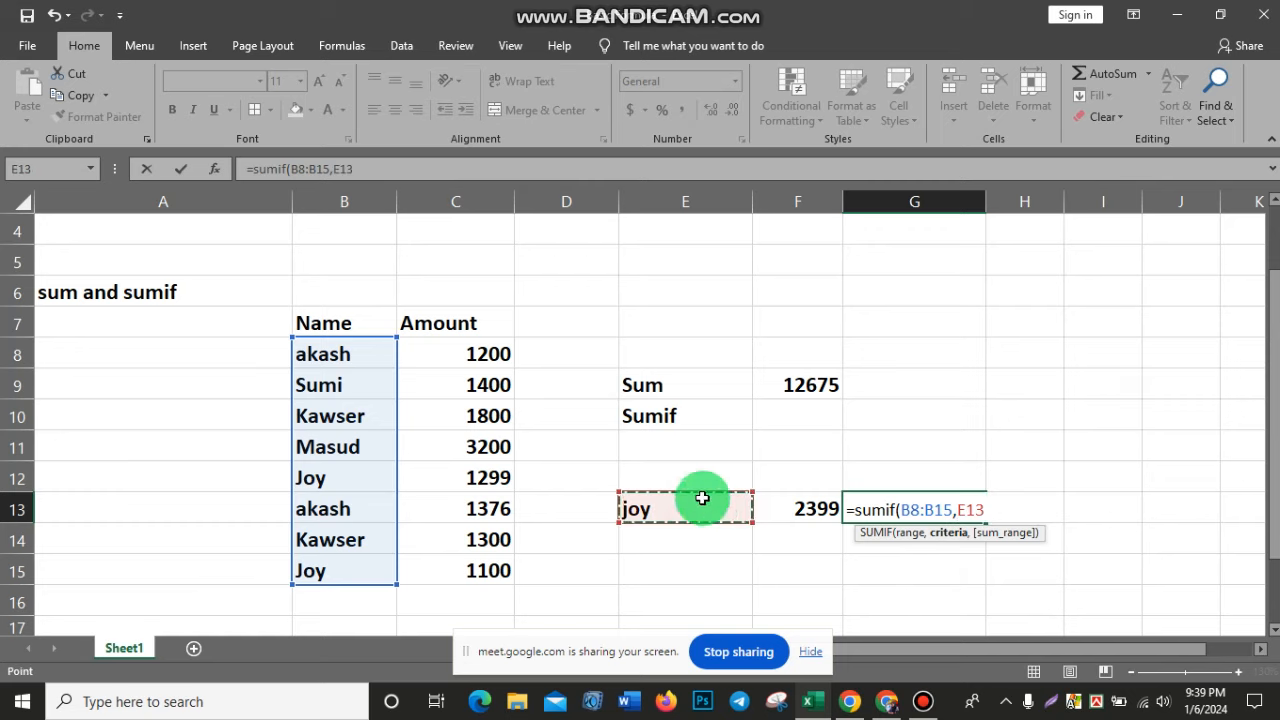
{"action": "type", "text": ","}
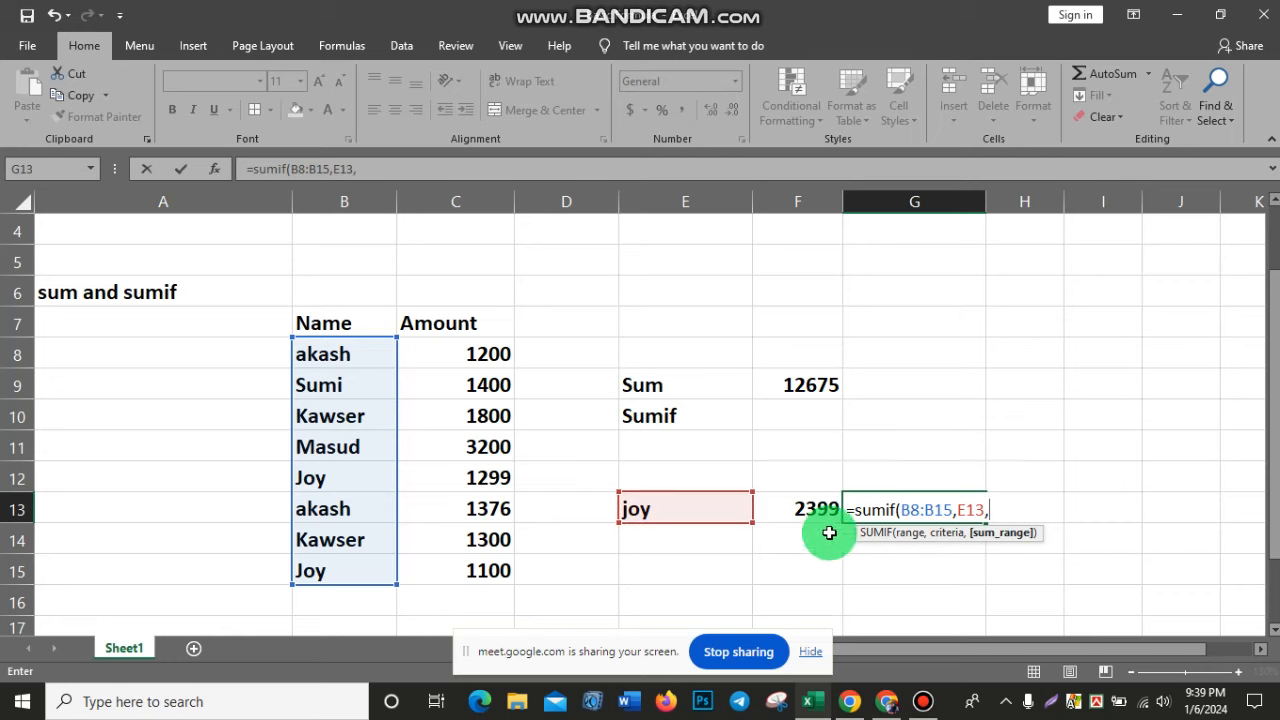
{"action": "left_click_drag", "start_coordinate": [482, 354], "coordinate": [488, 572]}
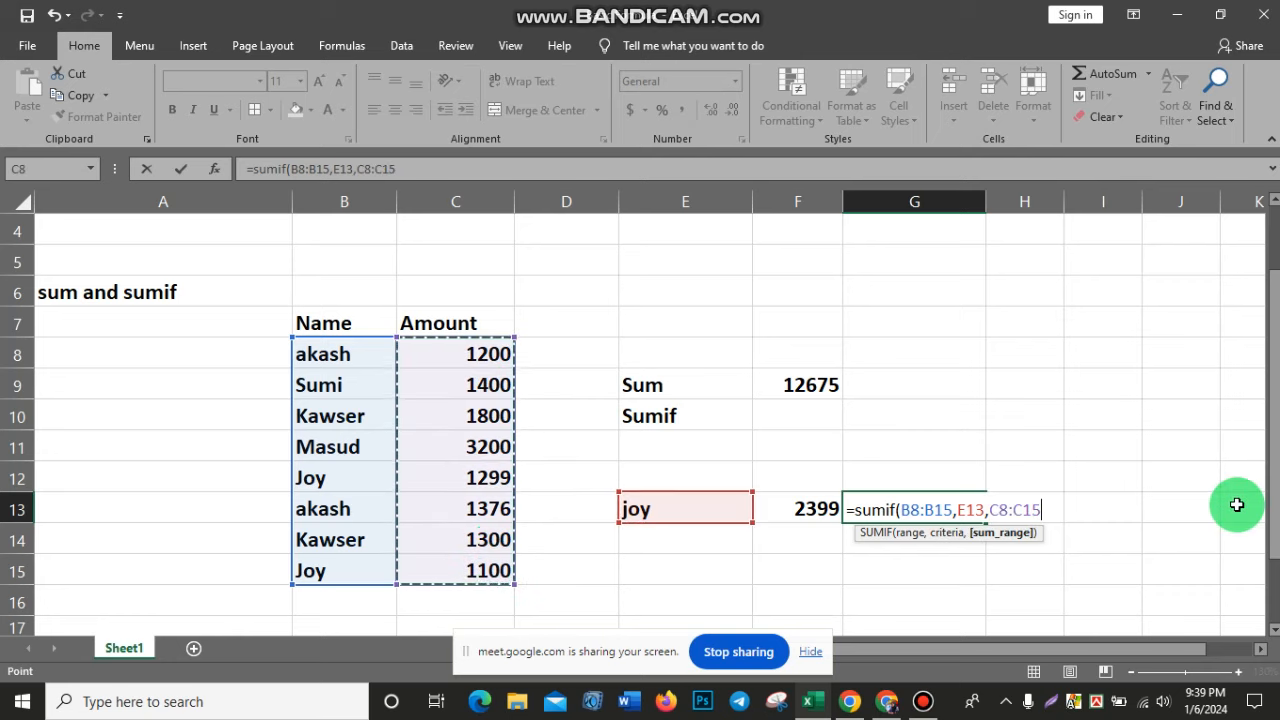
{"action": "type", "text": ")"}
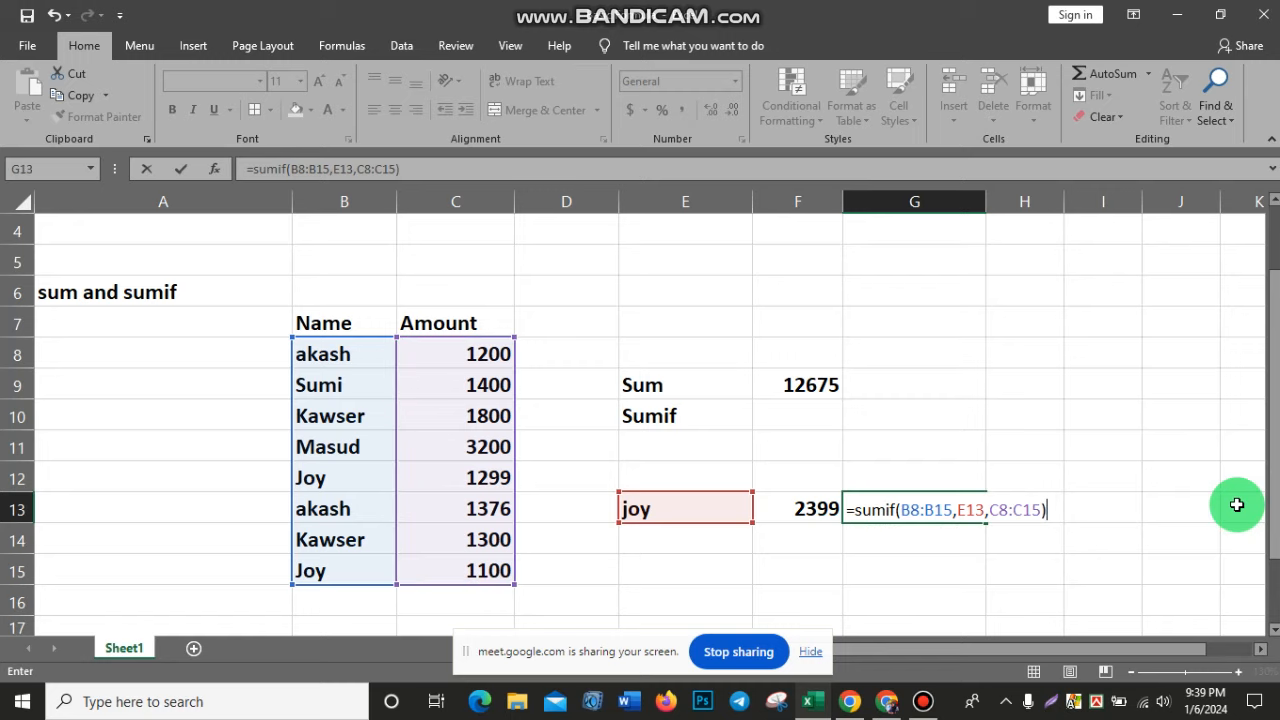
{"action": "key", "text": "Return"}
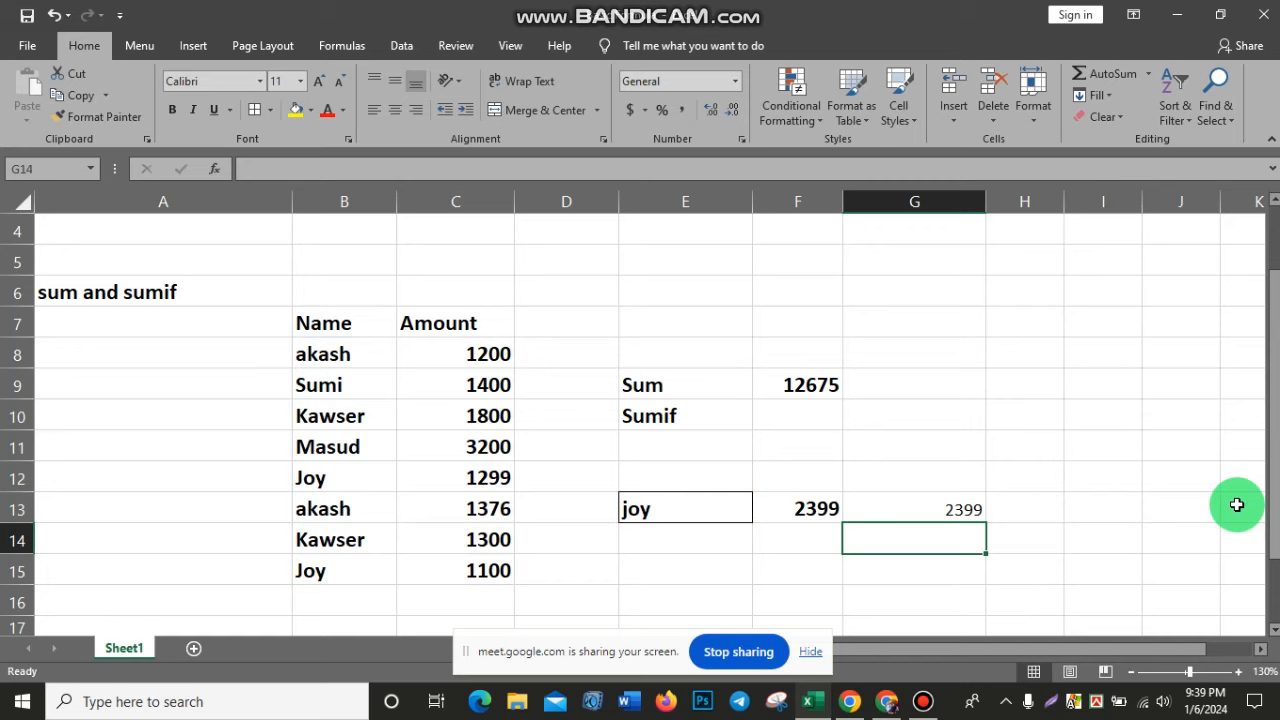
Step: Change the criterion name in E13 to the one listed in B11
{"action": "left_click", "coordinate": [697, 502]}
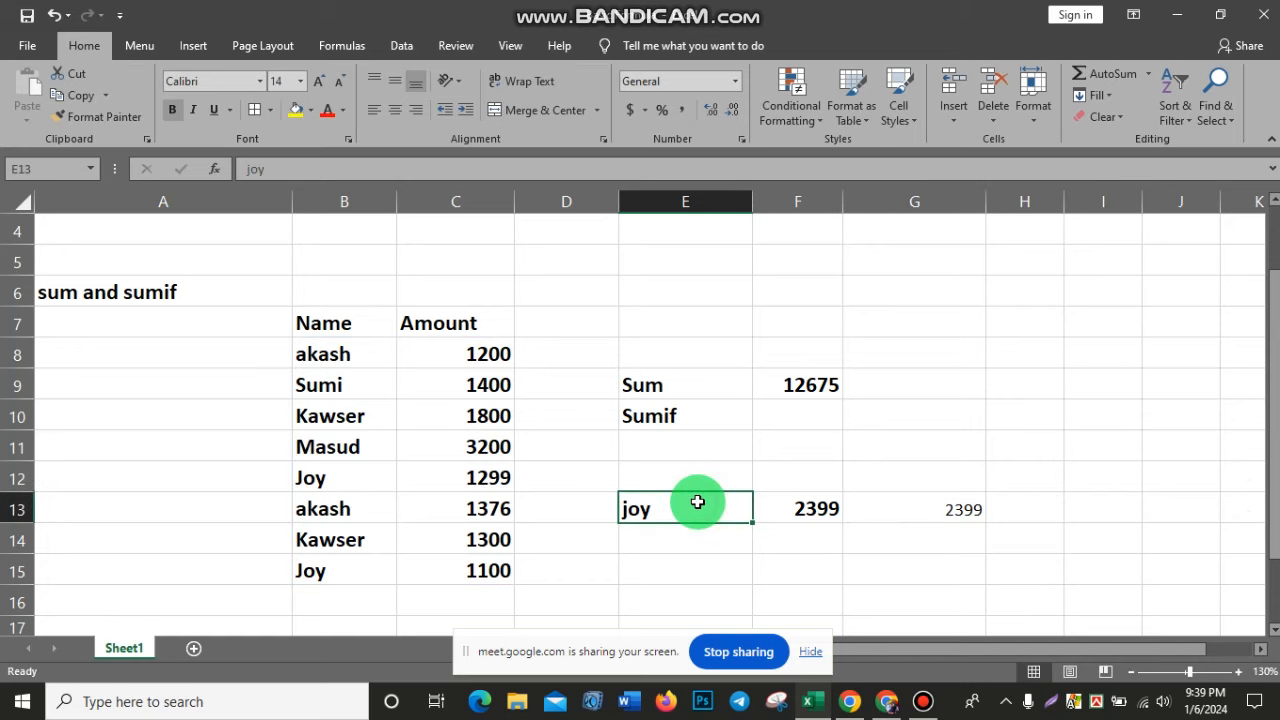
{"action": "type", "text": "Mas"}
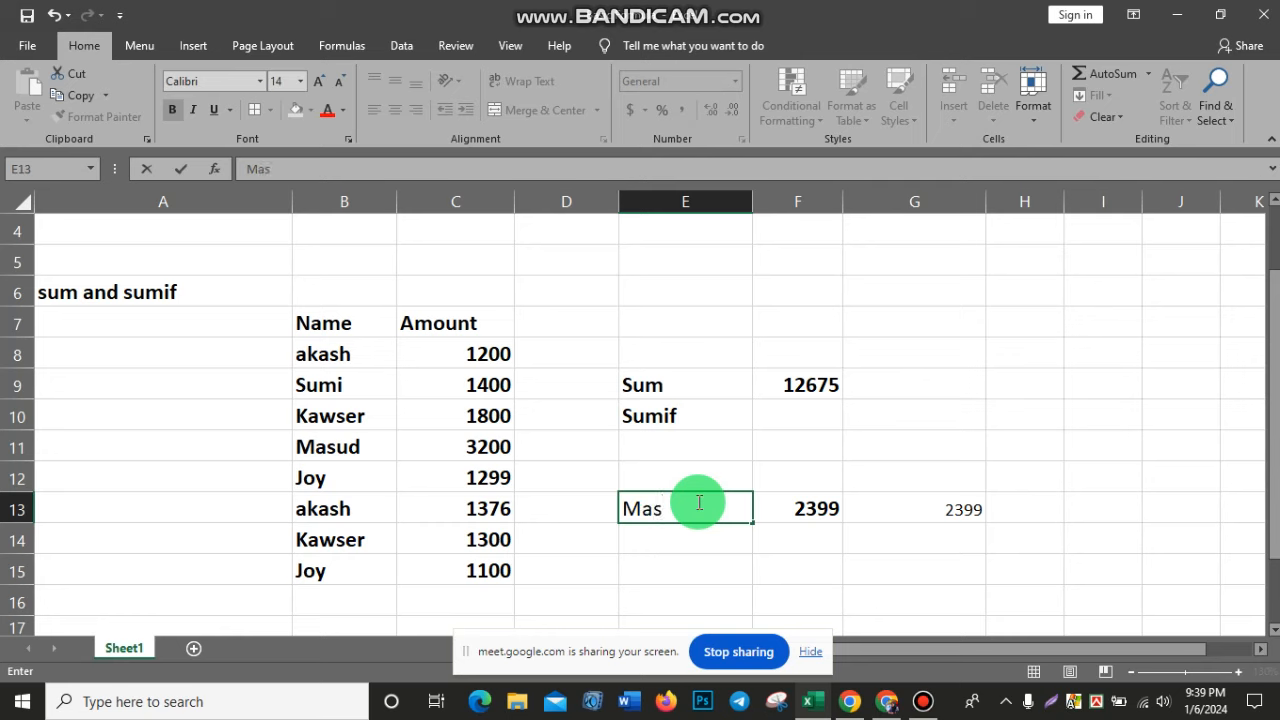
{"action": "type", "text": "ud"}
{"action": "key", "text": "Return"}
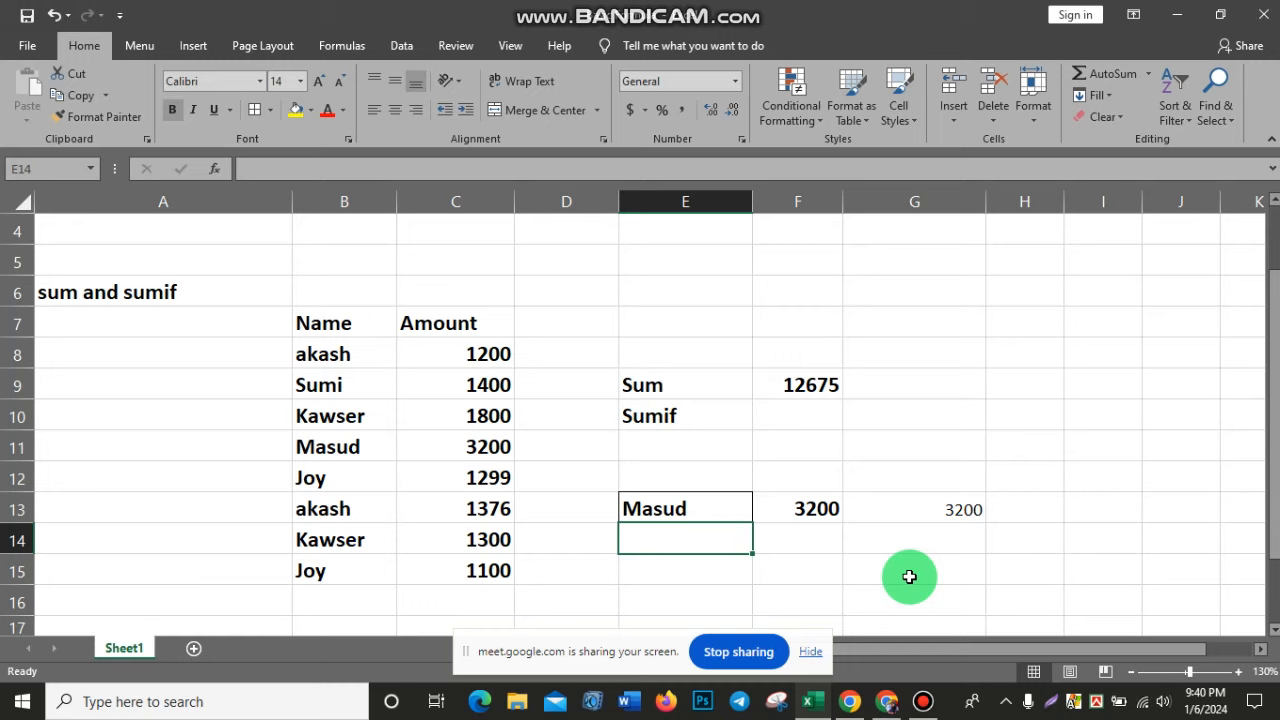
Step: Examine the repeated name in B12 and B15 together with its amounts in C12 and C15
{"action": "scroll", "coordinate": [458, 510], "scroll_direction": "down", "scroll_amount": 1}
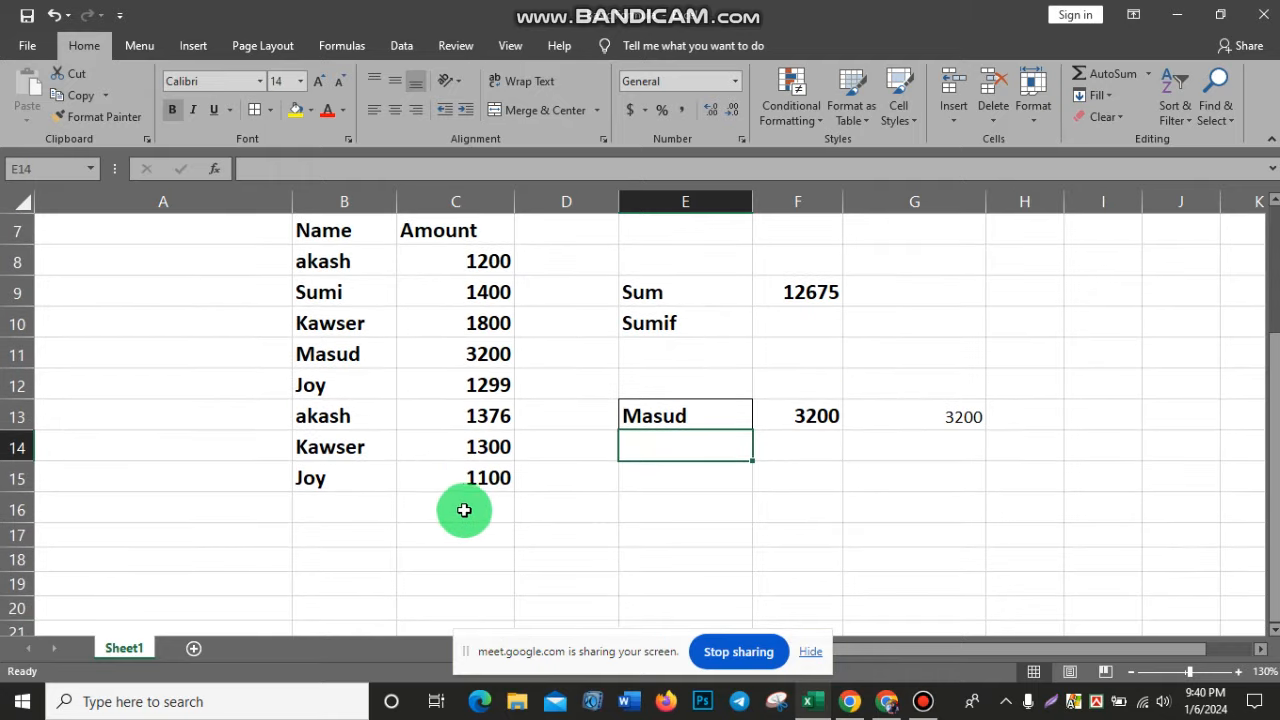
{"action": "scroll", "coordinate": [470, 445], "scroll_direction": "up", "scroll_amount": 2}
{"action": "scroll", "coordinate": [317, 472], "scroll_direction": "down", "scroll_amount": 1}
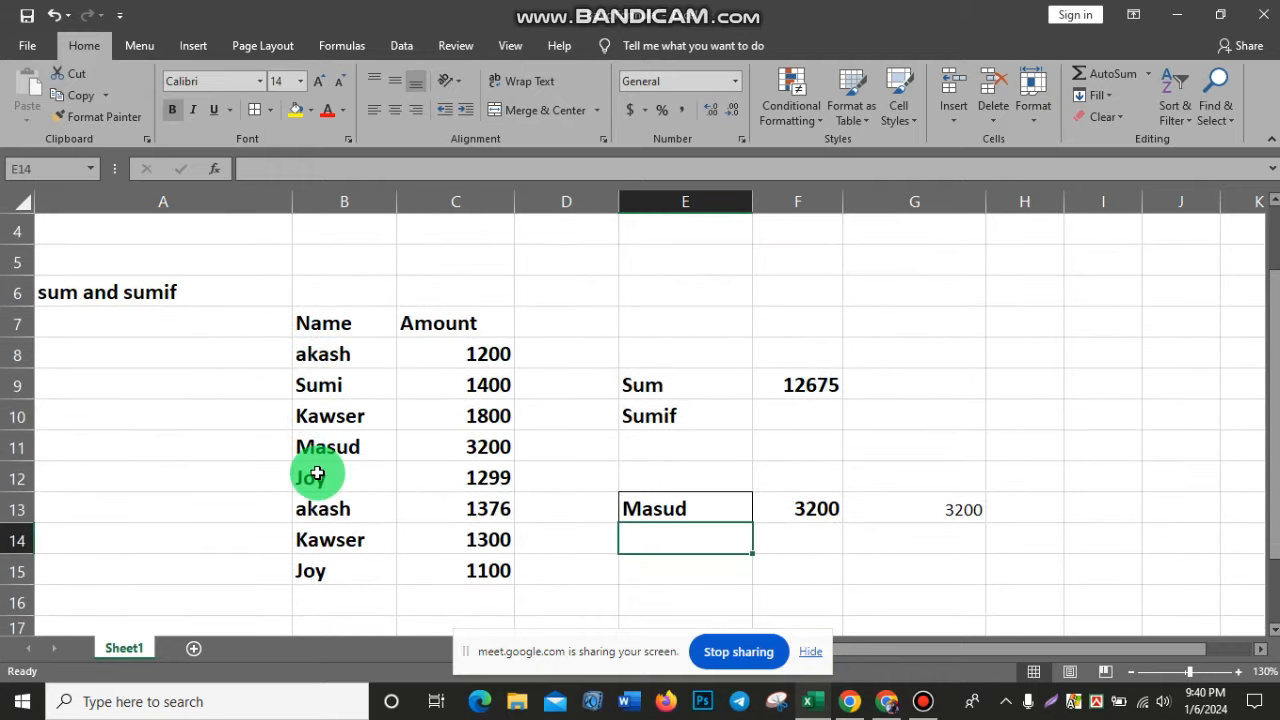
{"action": "left_click", "coordinate": [318, 477]}
{"action": "left_click", "coordinate": [313, 575]}
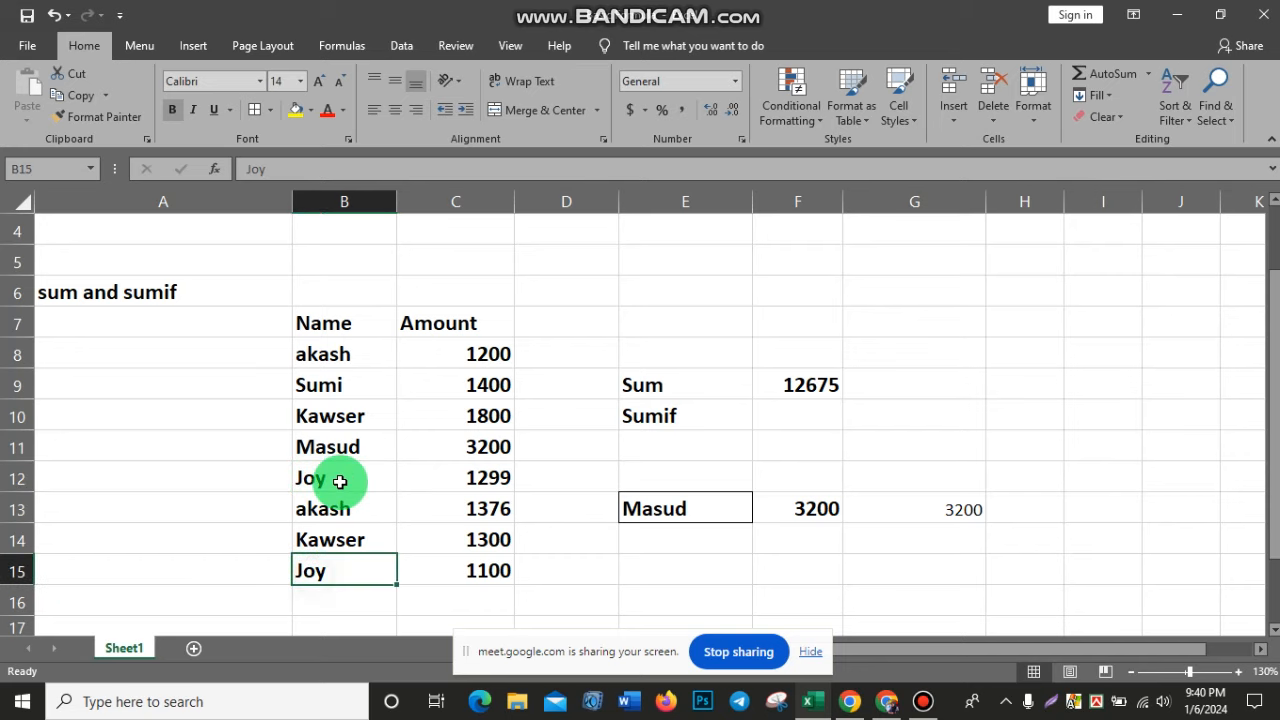
{"action": "left_click", "coordinate": [335, 479]}
{"action": "left_click", "coordinate": [335, 571]}
{"action": "left_click", "coordinate": [490, 485]}
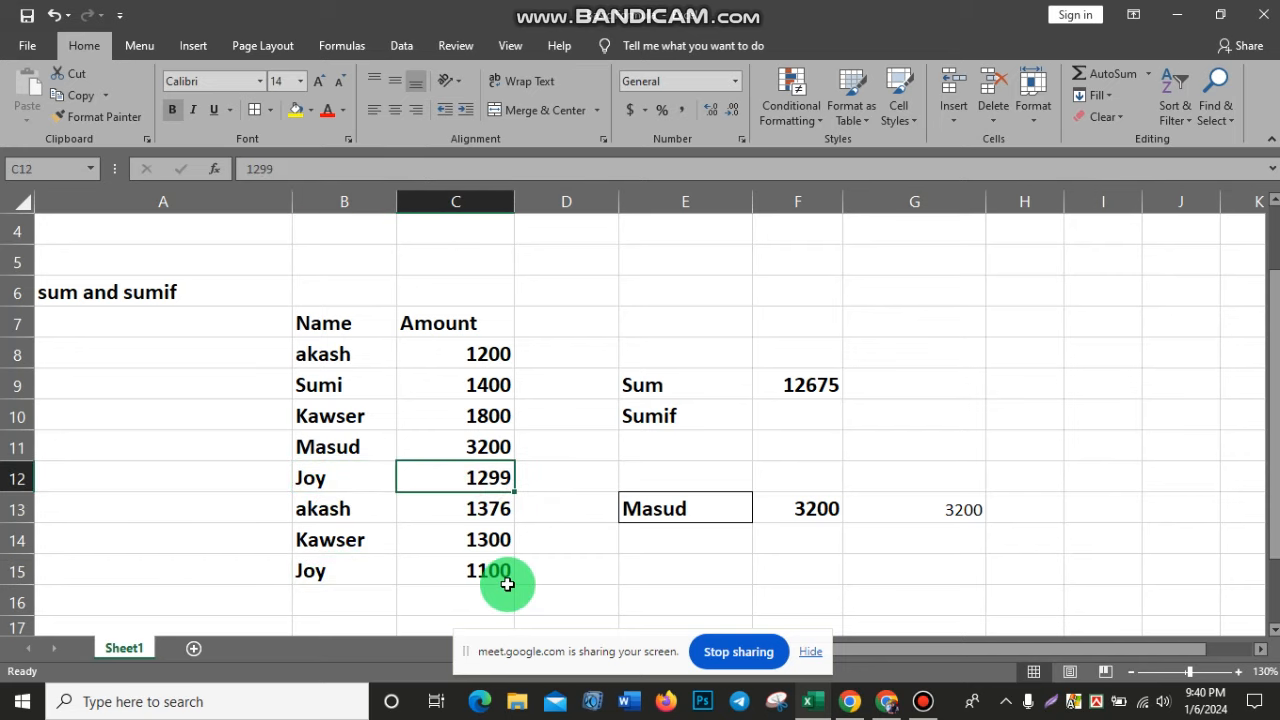
{"action": "left_click", "coordinate": [502, 570]}
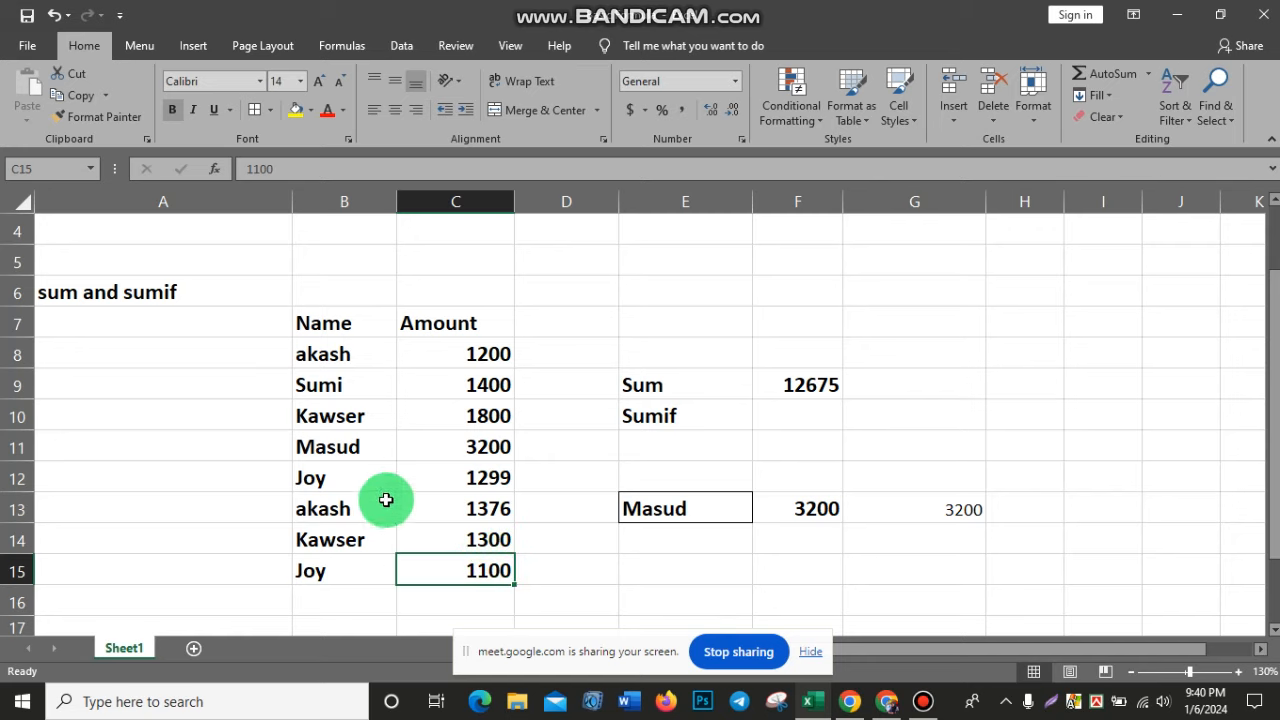
{"action": "left_click", "coordinate": [312, 475]}
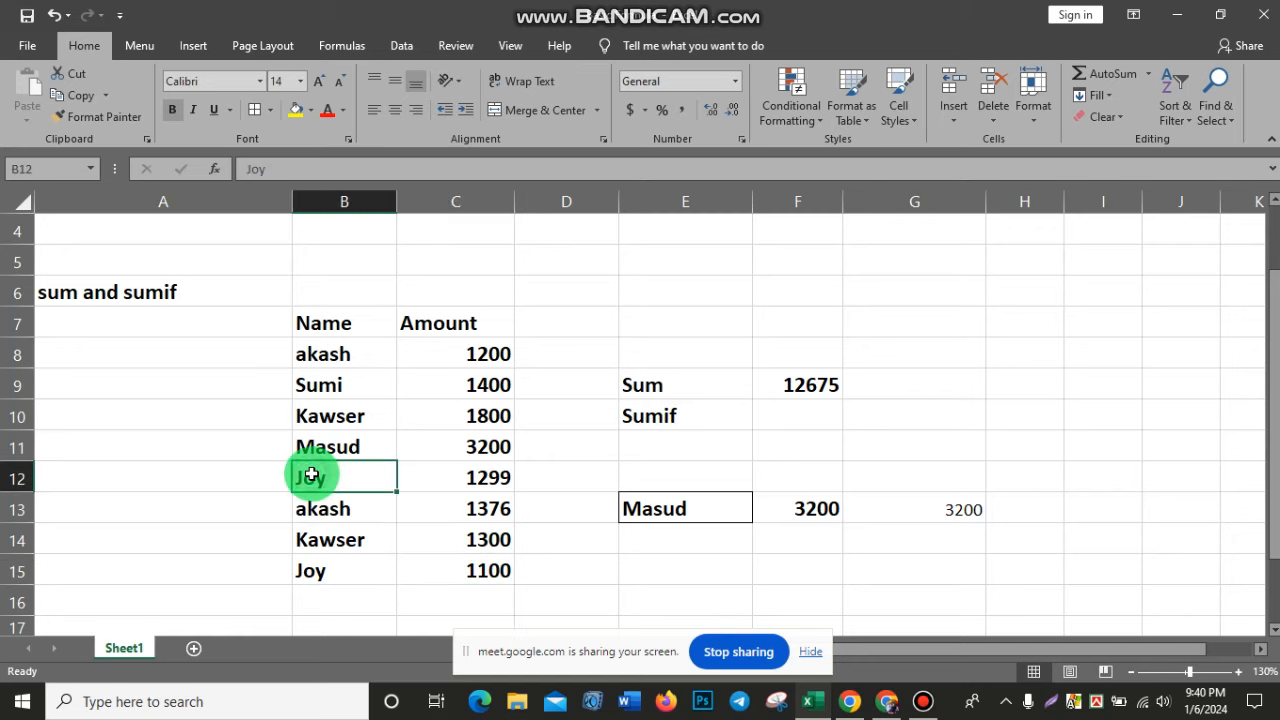
{"action": "left_click", "coordinate": [314, 563]}
{"action": "left_click", "coordinate": [333, 455]}
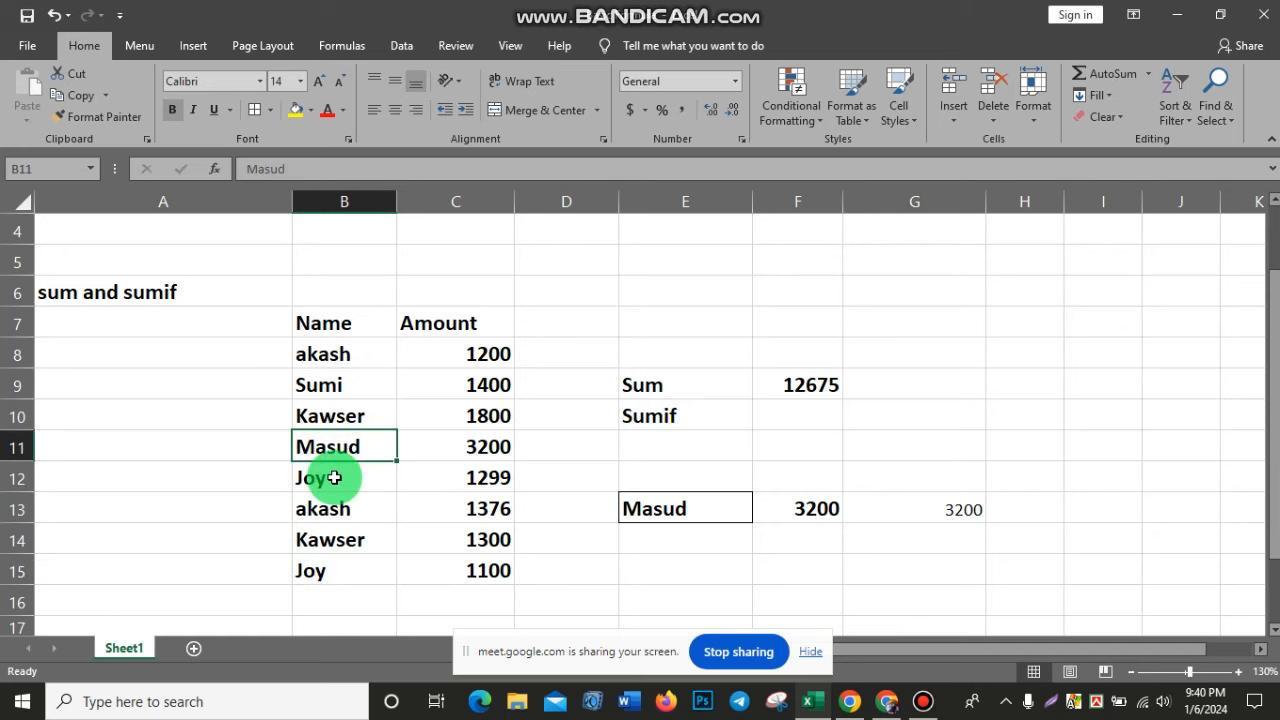
{"action": "left_click", "coordinate": [330, 479]}
{"action": "left_click", "coordinate": [357, 568]}
{"action": "left_click", "coordinate": [362, 486]}
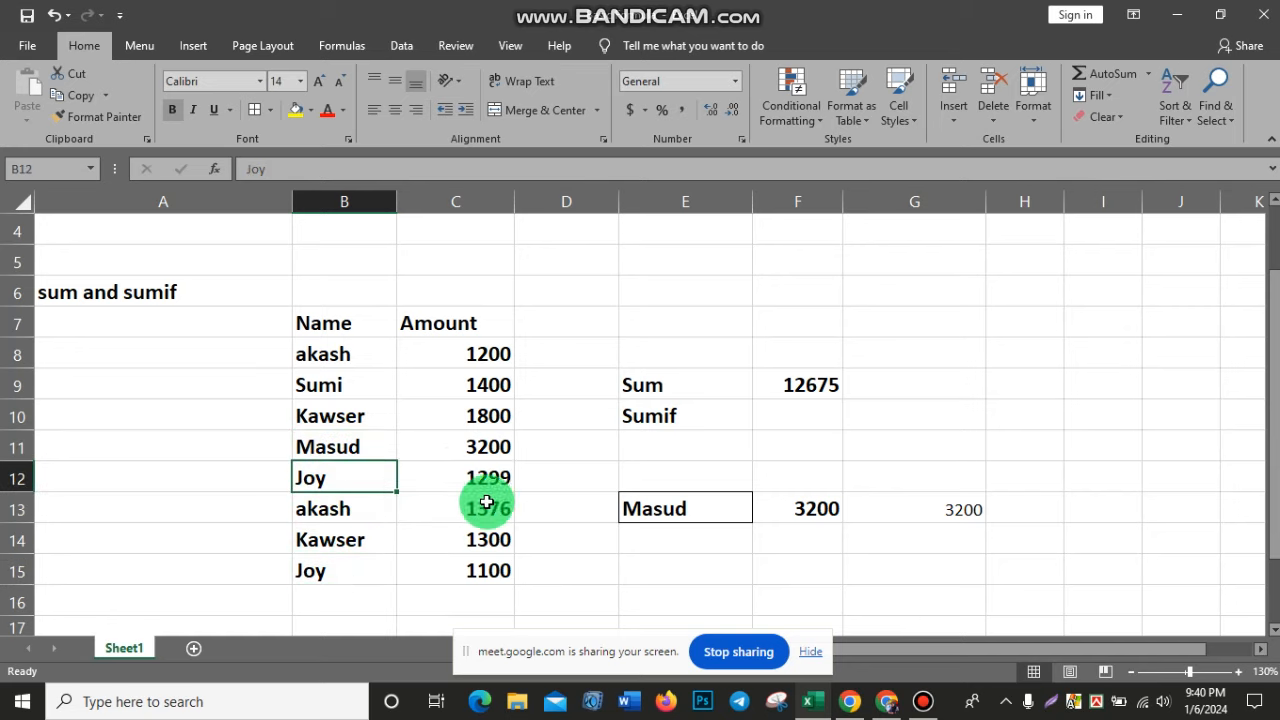
{"action": "left_click", "coordinate": [457, 474]}
{"action": "left_click", "coordinate": [361, 577]}
{"action": "left_click", "coordinate": [488, 573]}
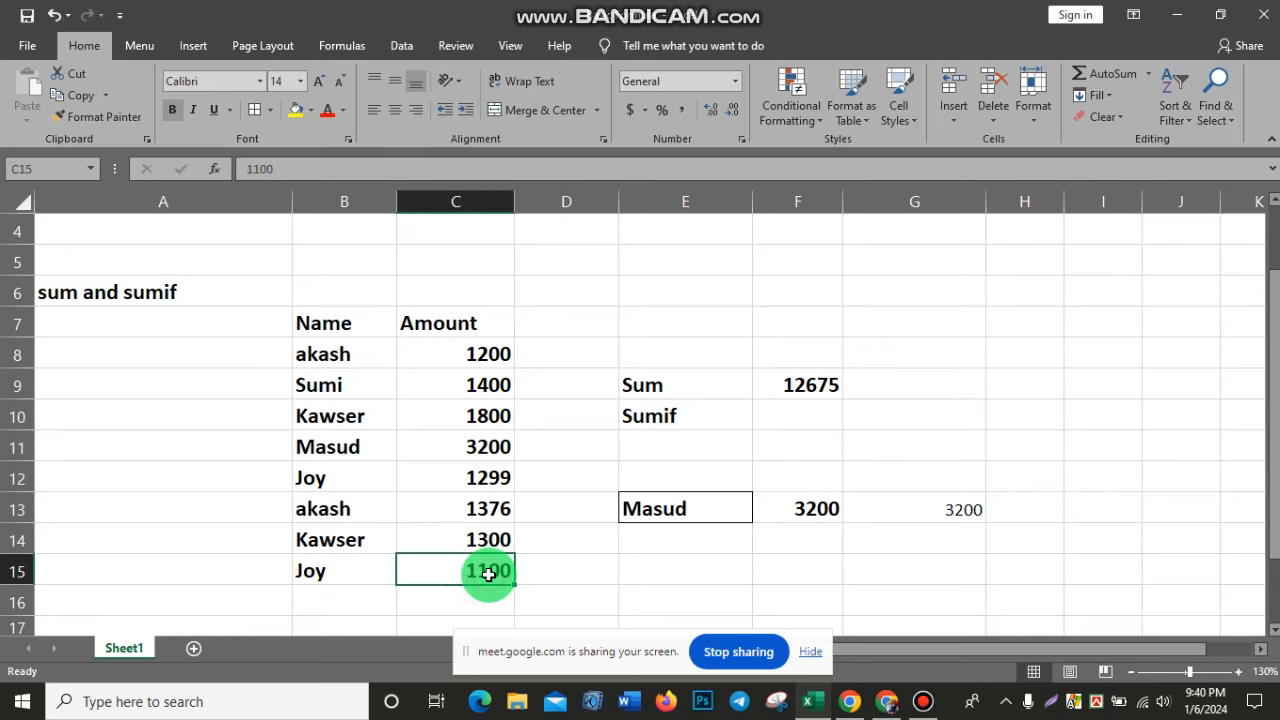
{"action": "left_click", "coordinate": [372, 480]}
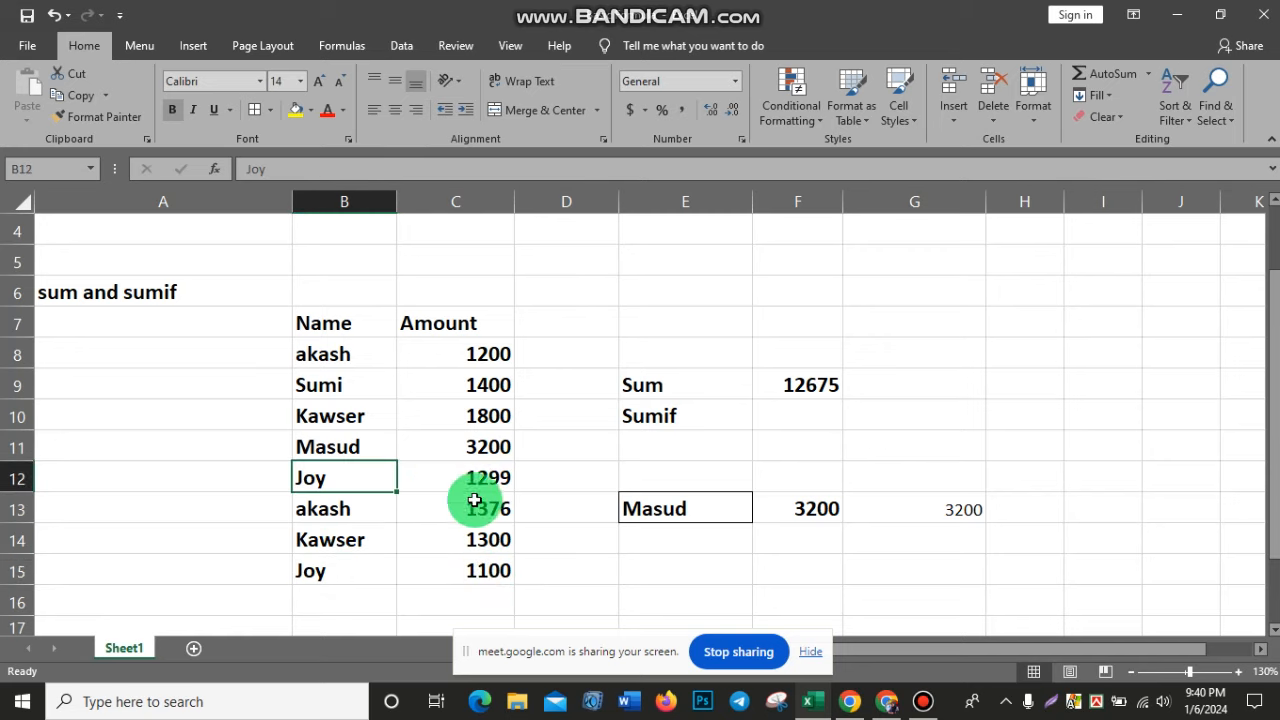
{"action": "left_click", "coordinate": [473, 573]}
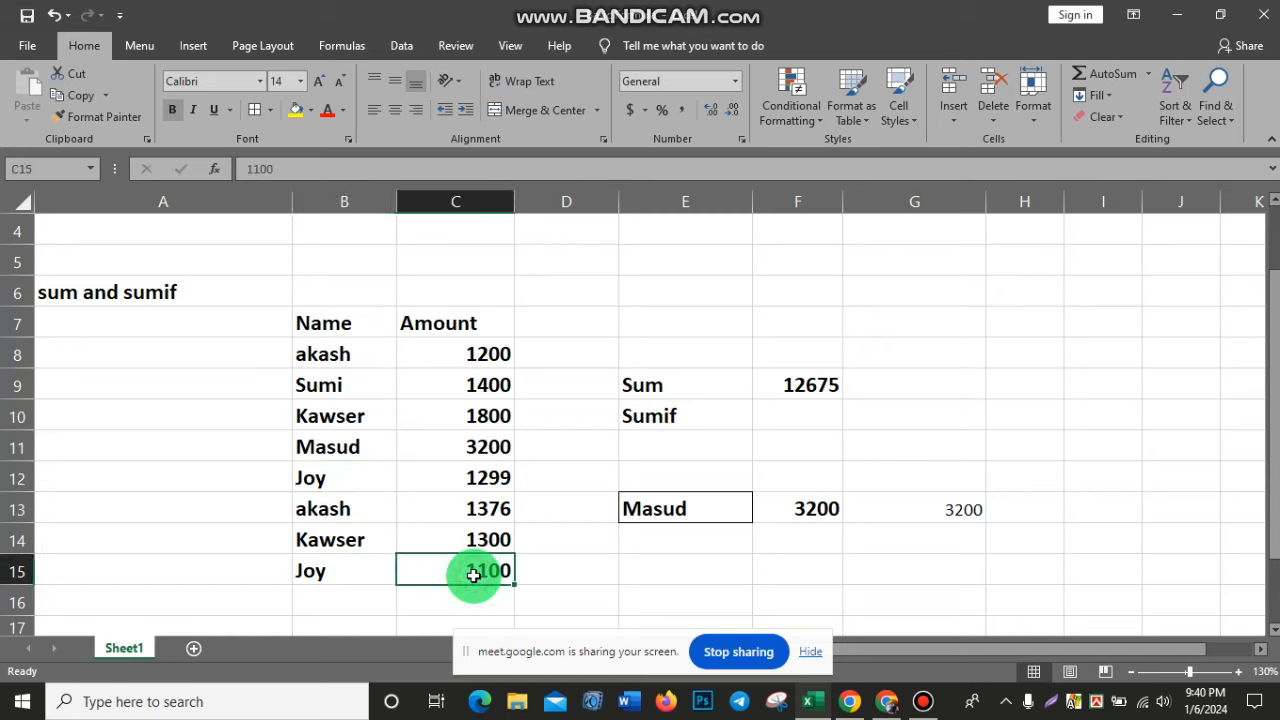